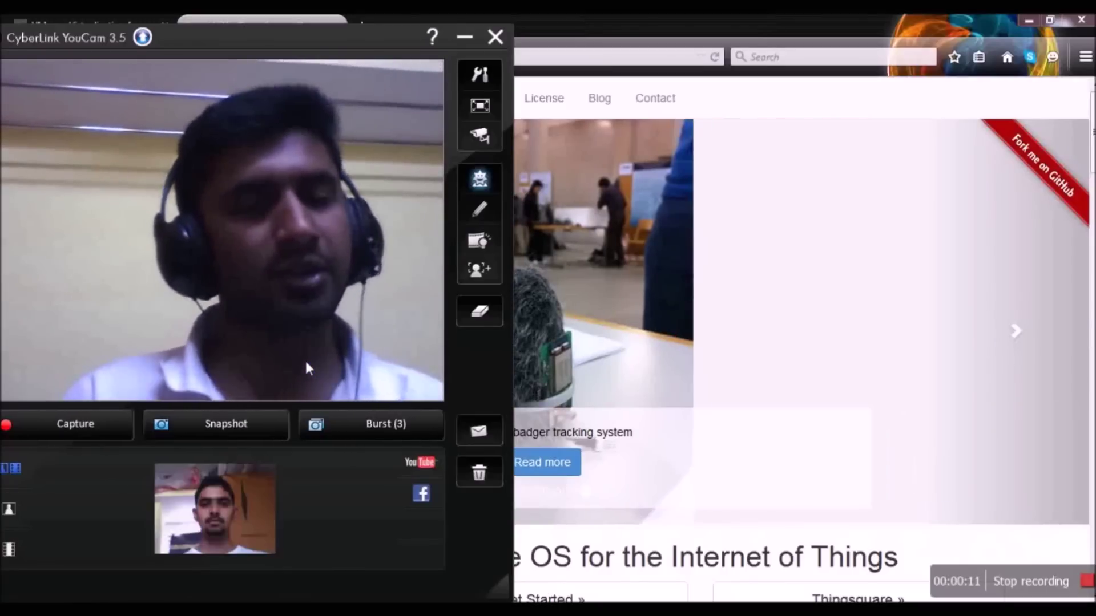
# - Hide the YouCam webcam window so the Contiki home page in Firefox is in front
pyautogui.hotkey('alt', 'Tab')
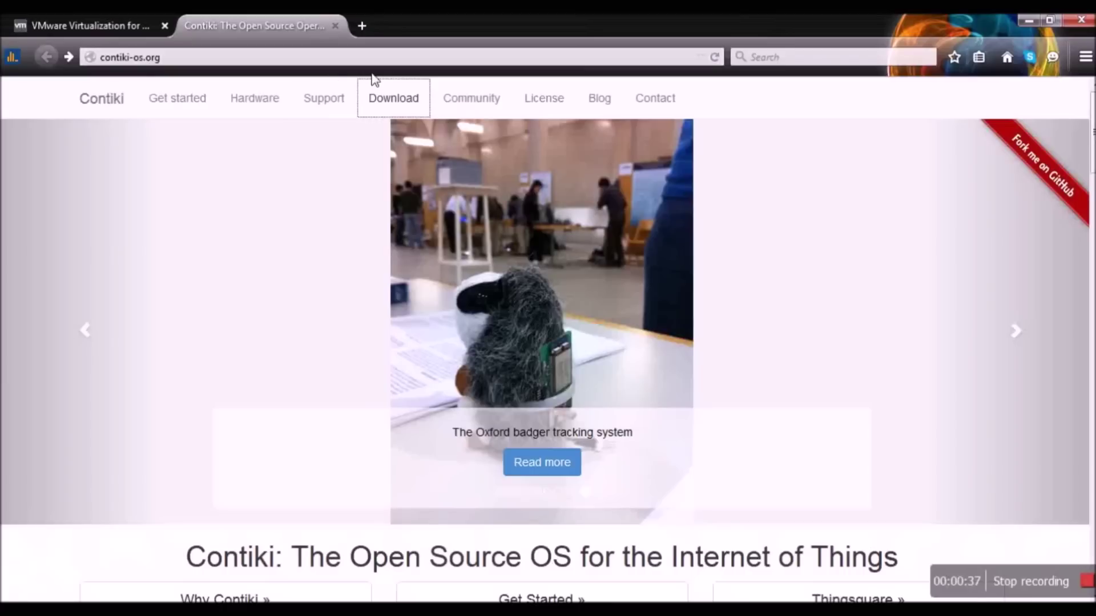
# - Follow Download to the Instant Contiki SourceForge file list, review it, then minimize Firefox
pyautogui.click(399, 106)
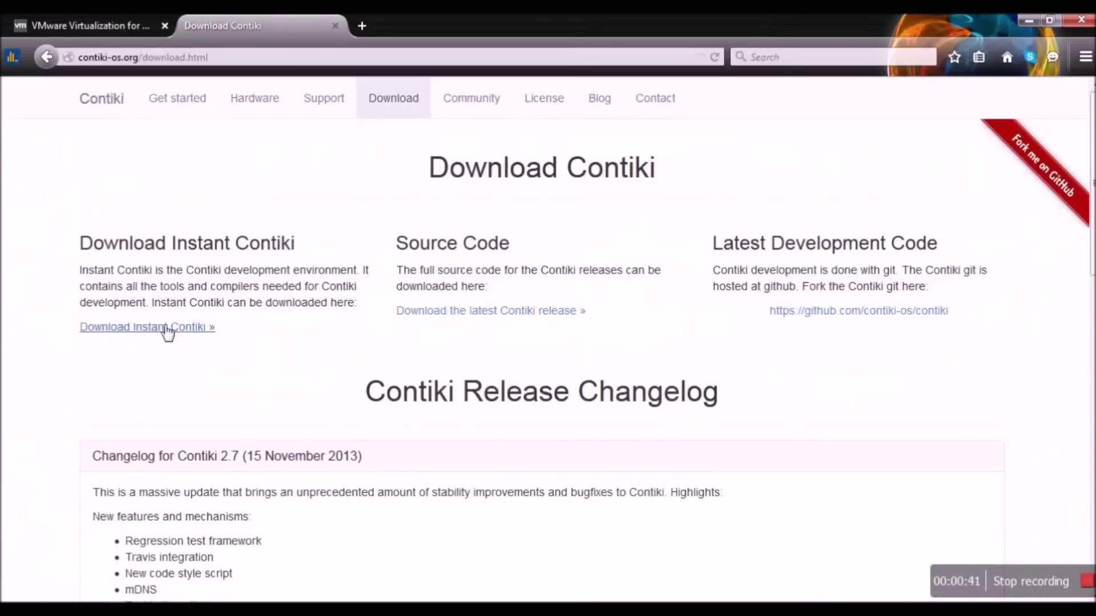
pyautogui.click(168, 329)
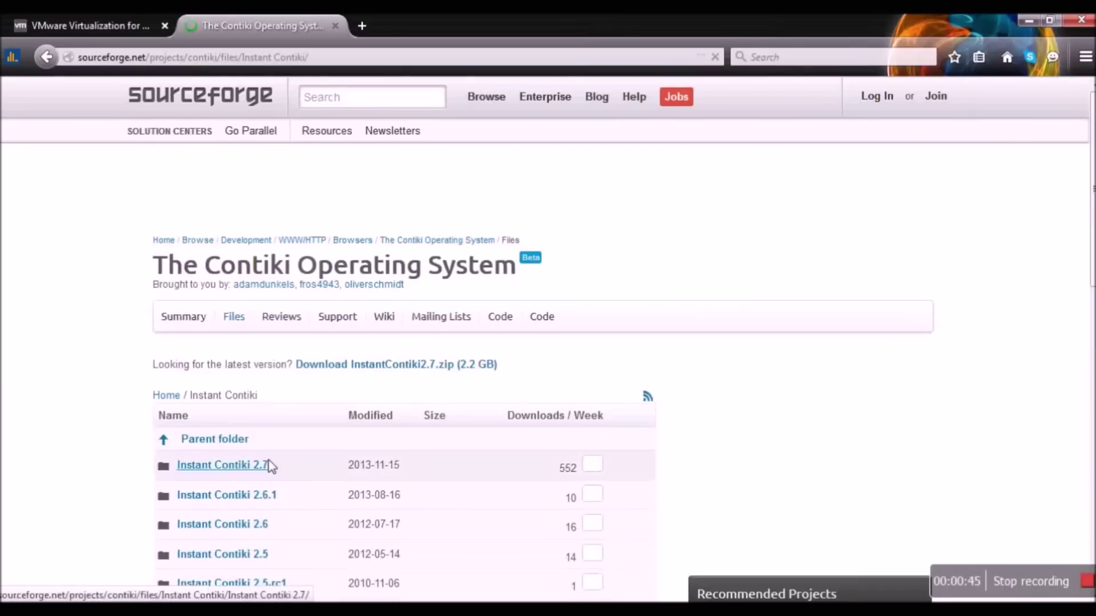
pyautogui.scroll(-5, 273, 462)
pyautogui.scroll(5, 273, 462)
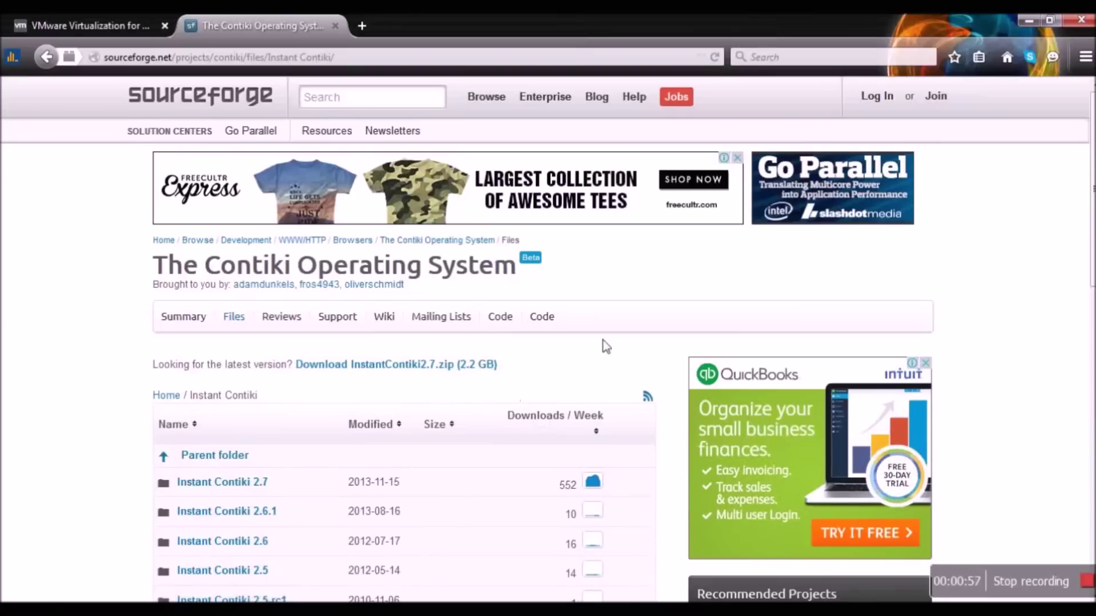
pyautogui.click(1029, 20)
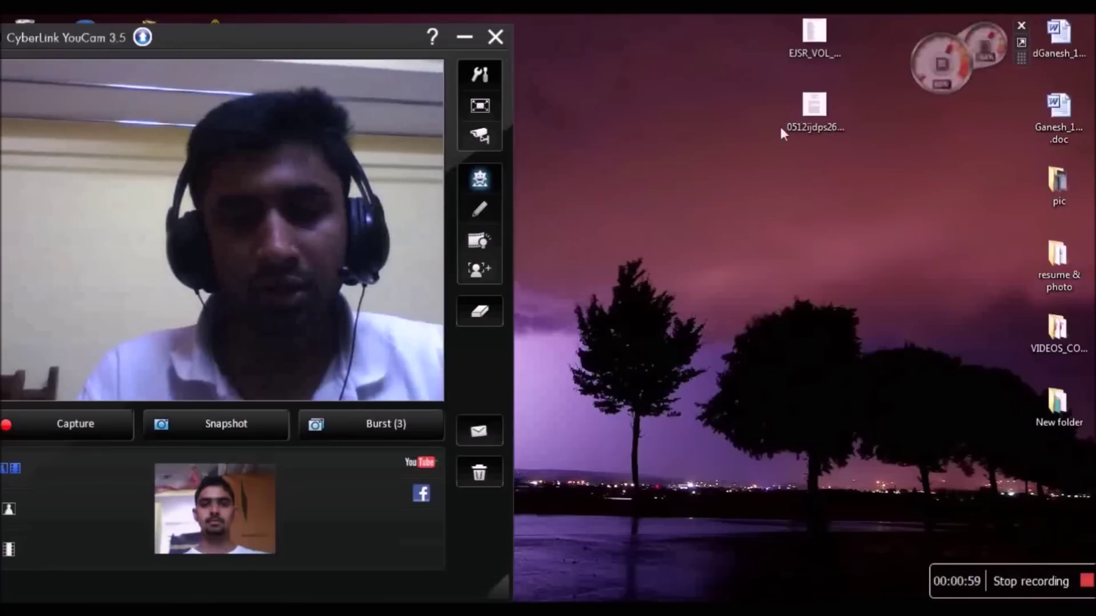
# - Open the InstantContiki2.7 desktop folder maximized and look over its virtual machine files
pyautogui.click(465, 36)
pyautogui.doubleClick(217, 552)
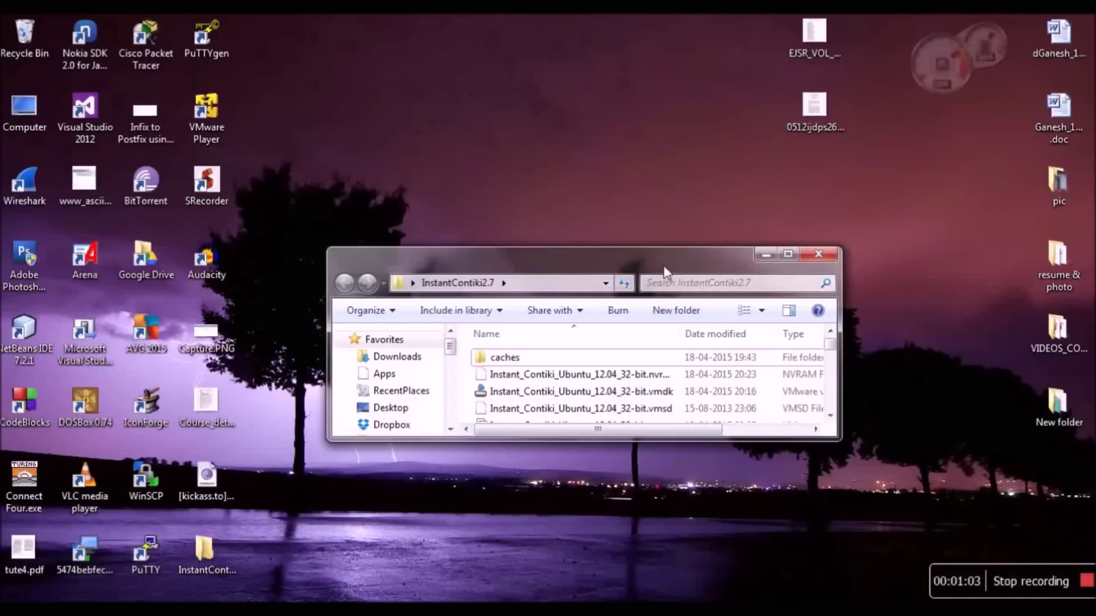
pyautogui.doubleClick(665, 268)
pyautogui.scroll(-2, 428, 222)
pyautogui.scroll(2, 428, 222)
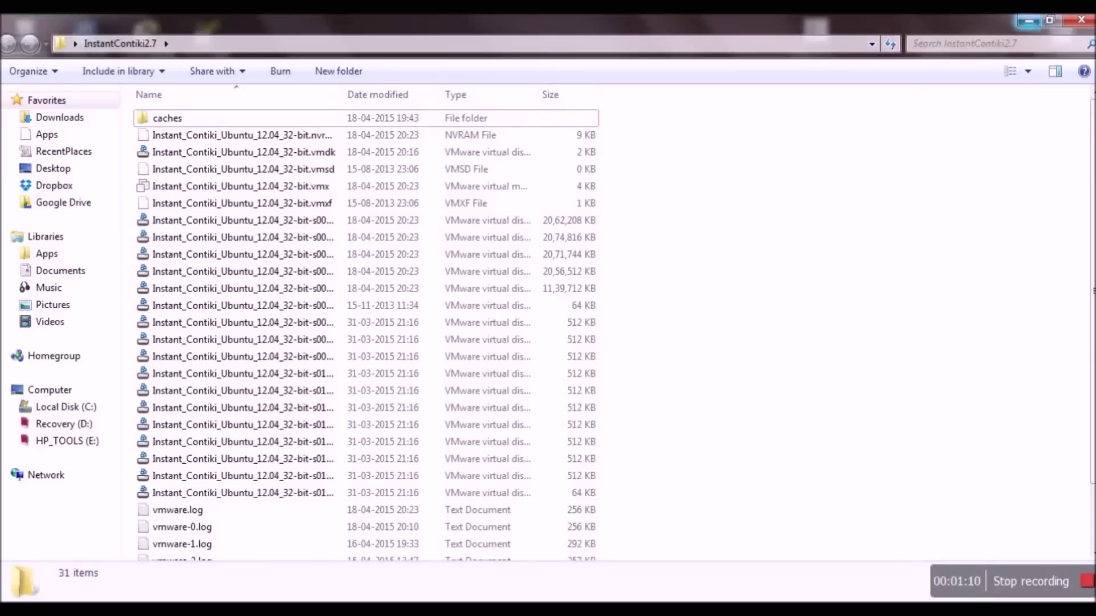
# - Minimize the folder window and bring the SourceForge files page back to front
pyautogui.click(1028, 21)
pyautogui.click(219, 139)
pyautogui.hotkey('alt', 'Tab')
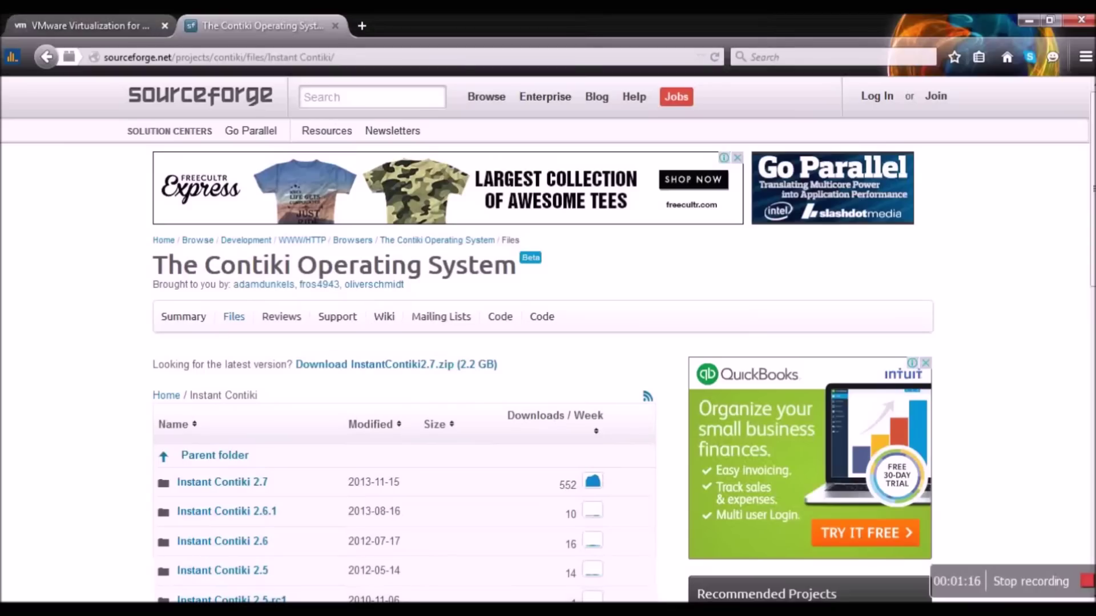
# - Switch Firefox to the VMware website tab and bring up VMware Player's welcome window
pyautogui.click(86, 25)
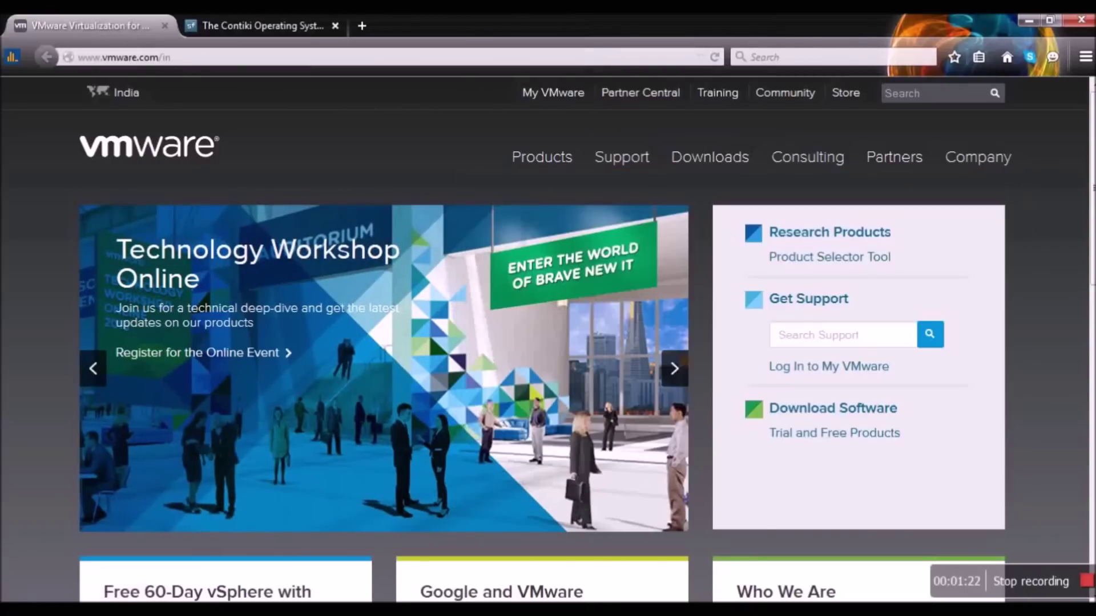
pyautogui.hotkey('alt', 'Tab')
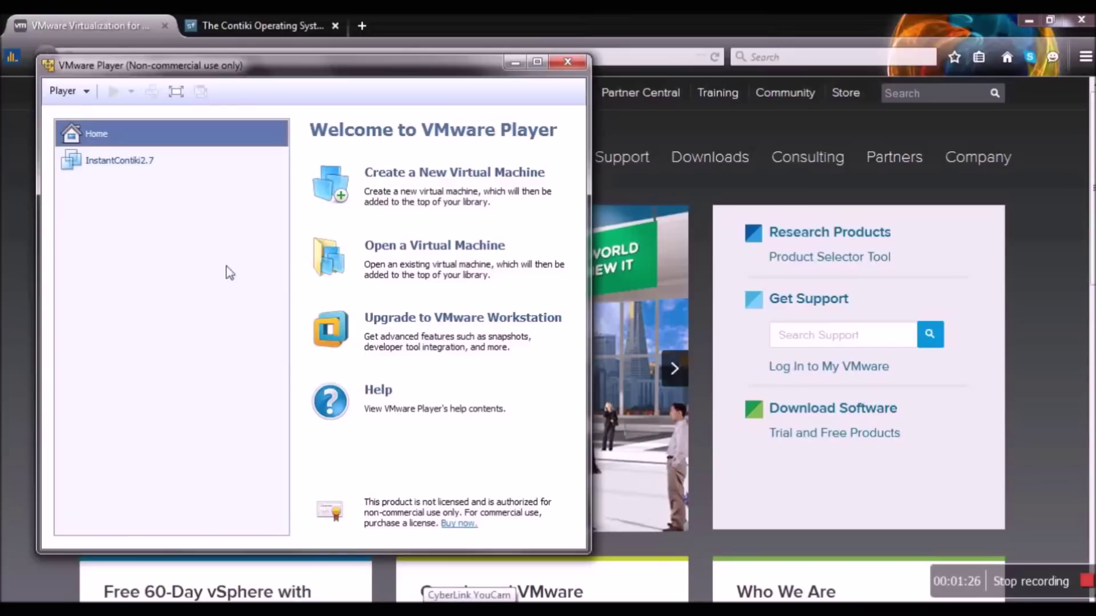
# - Open Instant_Contiki_Ubuntu_12.04_32-bit.vmx from Desktop > InstantContiki2.7 in VMware Player and power it on
pyautogui.click(438, 249)
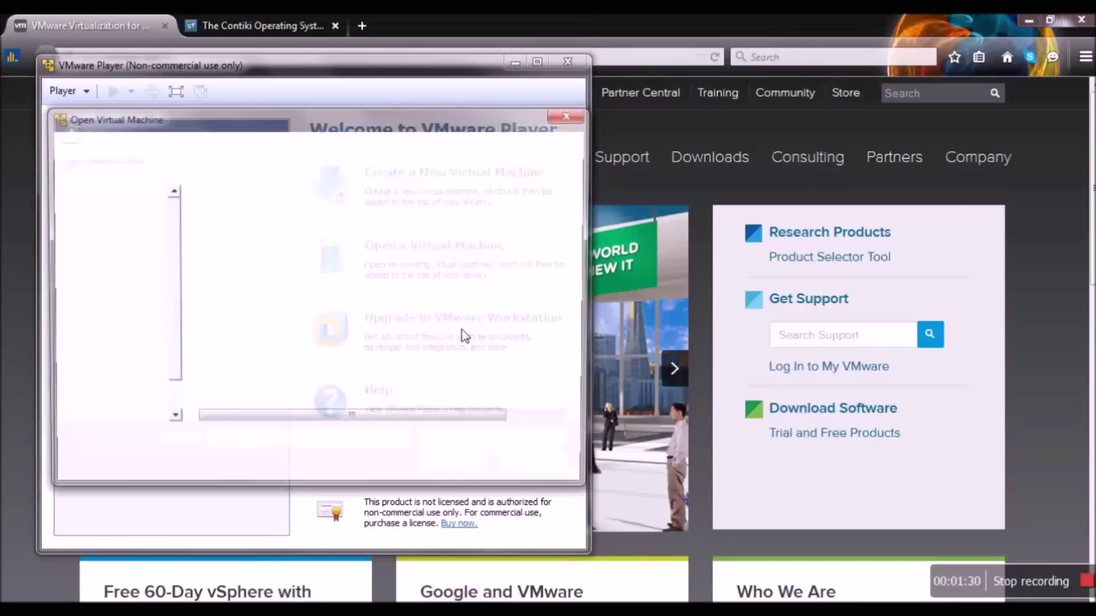
pyautogui.click(131, 270)
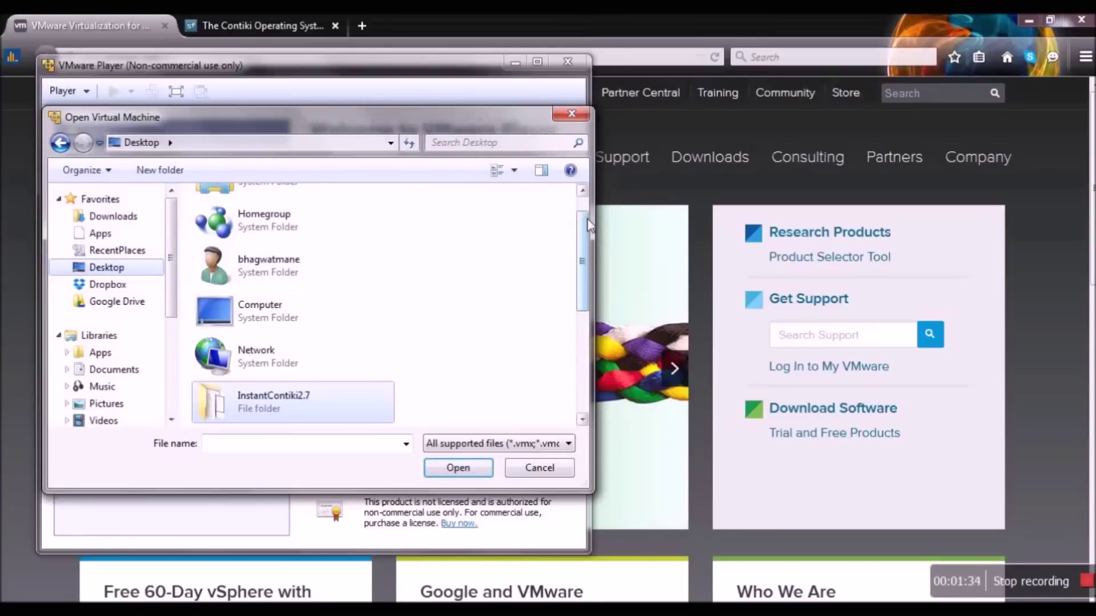
pyautogui.doubleClick(297, 402)
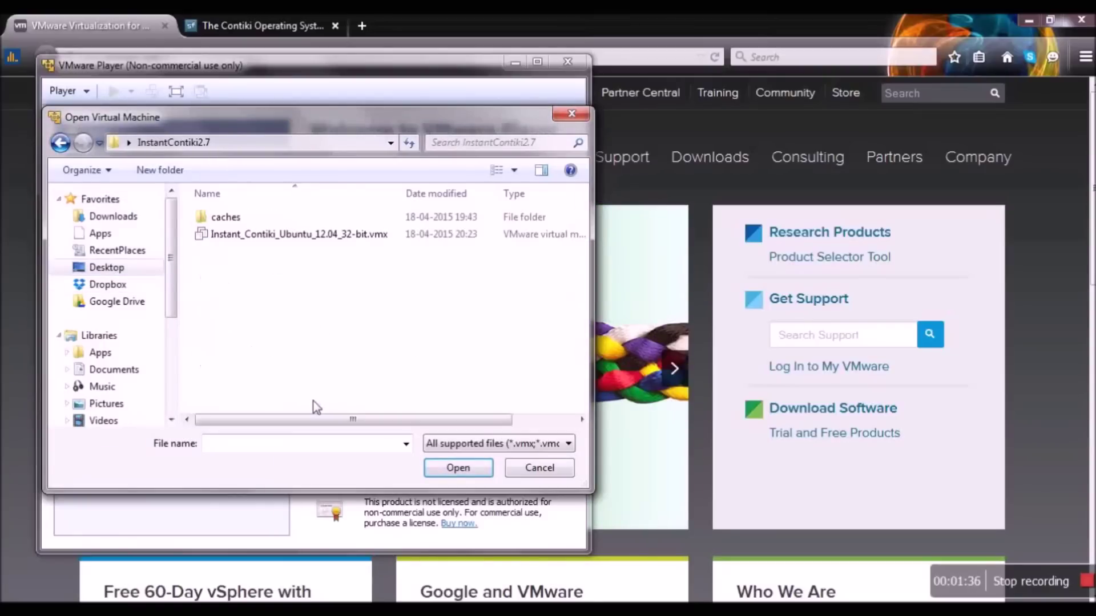
pyautogui.click(321, 236)
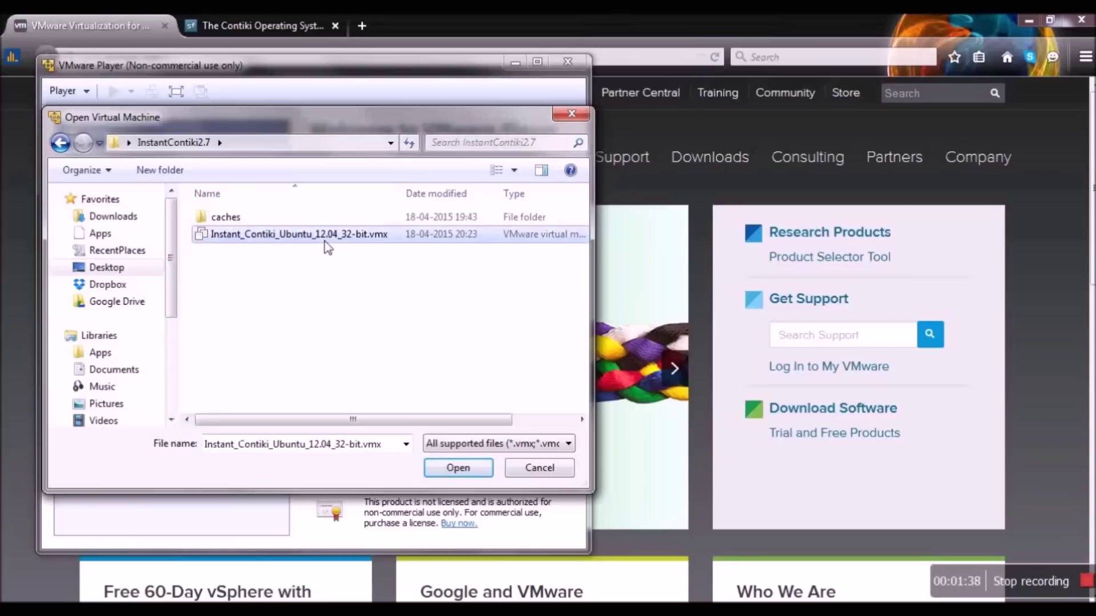
pyautogui.moveTo(592, 213); pyautogui.dragTo(765, 228)
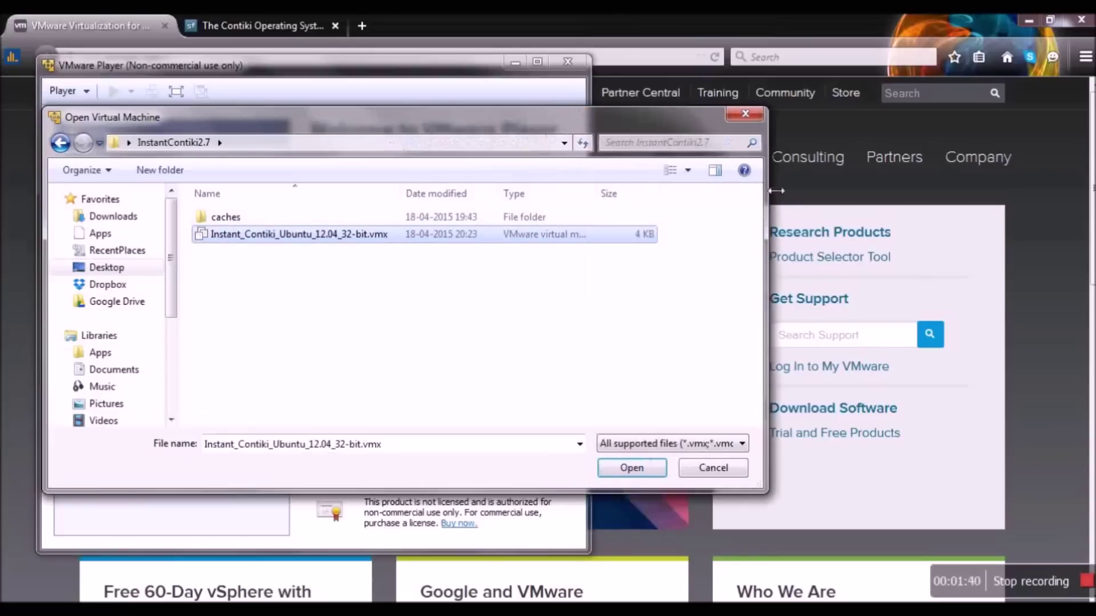
pyautogui.click(632, 470)
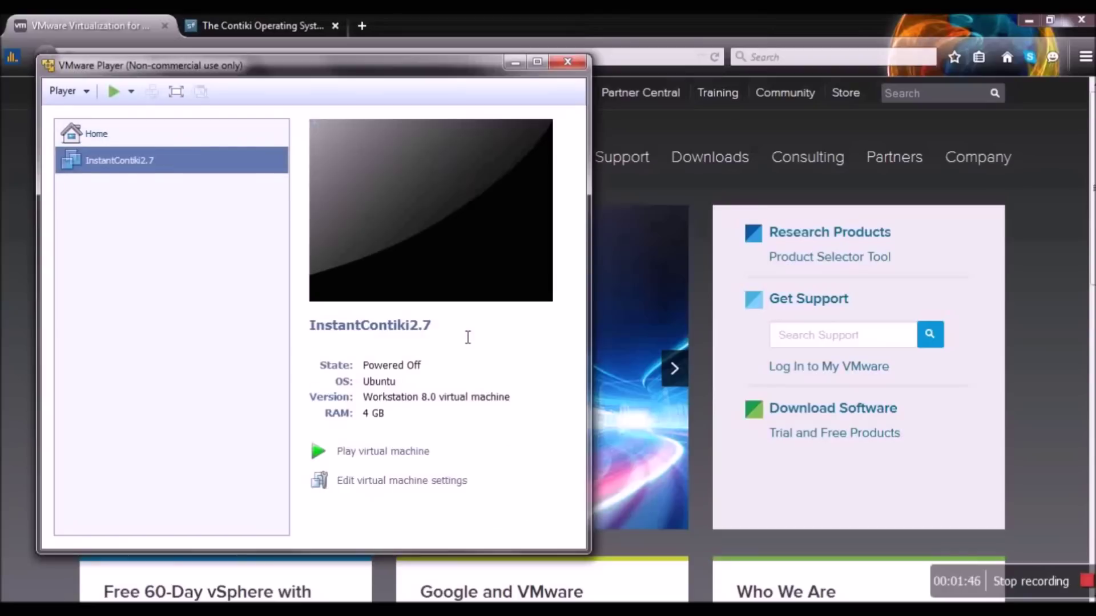
pyautogui.click(395, 454)
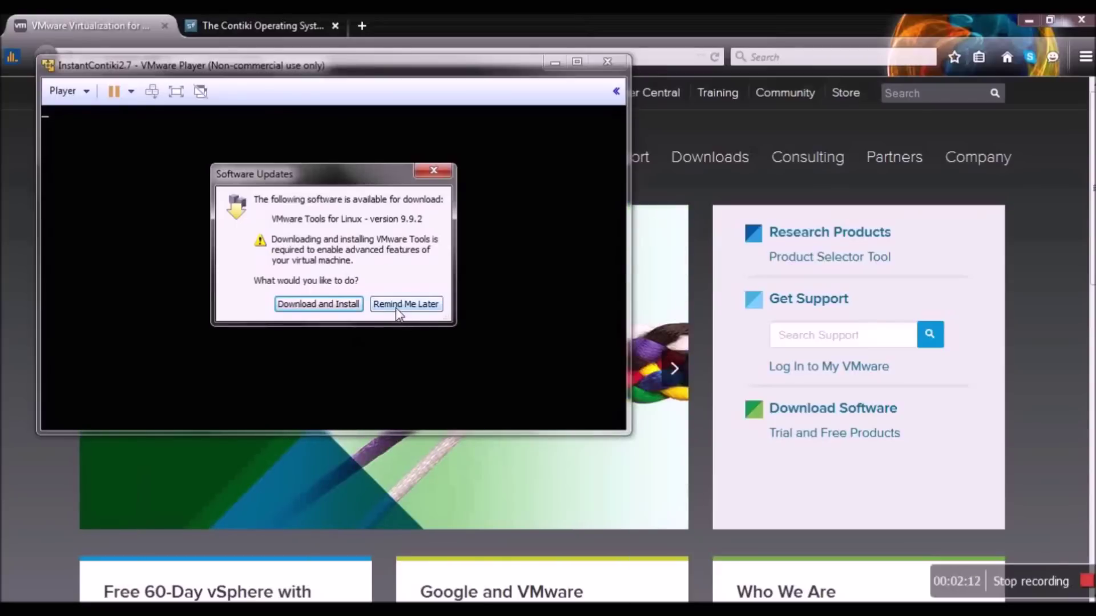
# - Postpone the VMware Tools for Linux update with Remind Me Later while the guest boots
pyautogui.click(399, 307)
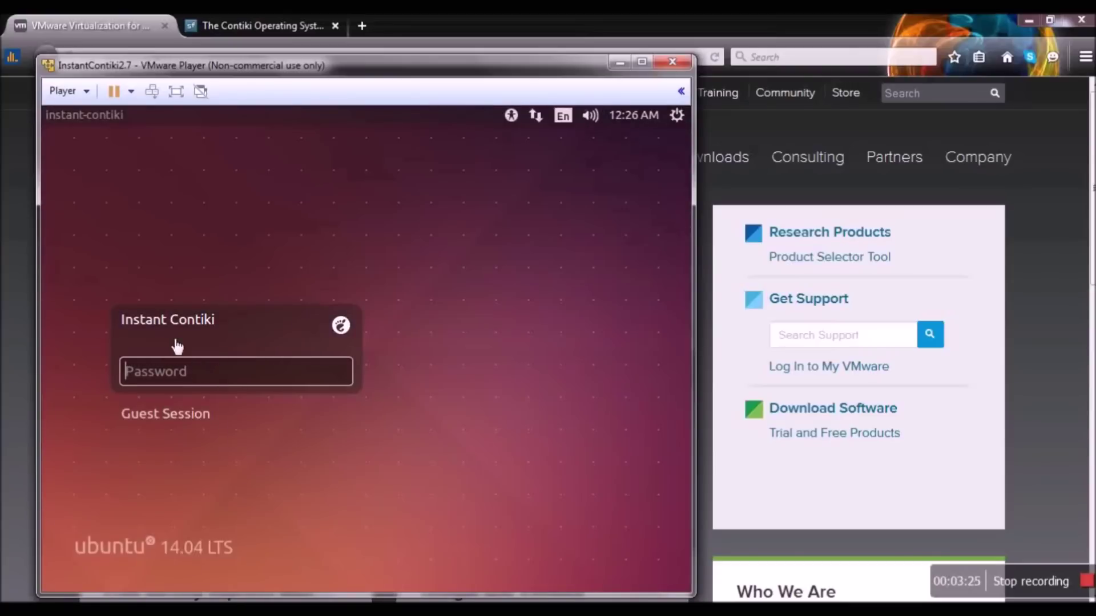
# - Log in to the Instant Contiki user account by entering its password
pyautogui.click(177, 372)
pyautogui.write('user')
pyautogui.press('Return')
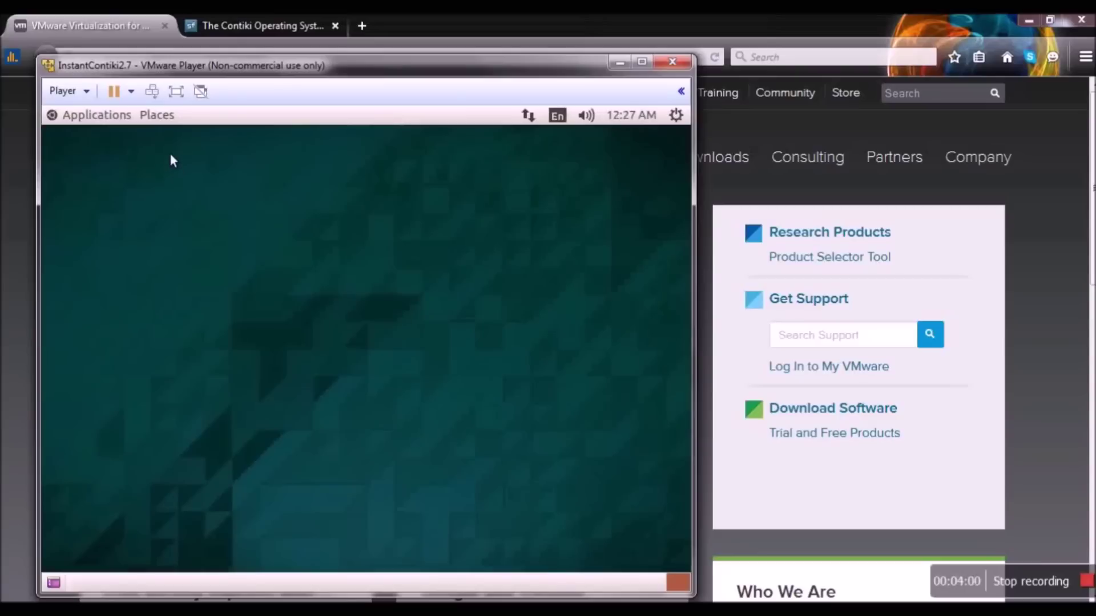
# - Open the Home Folder from the Places menu and enter the contiki folder
pyautogui.click(163, 116)
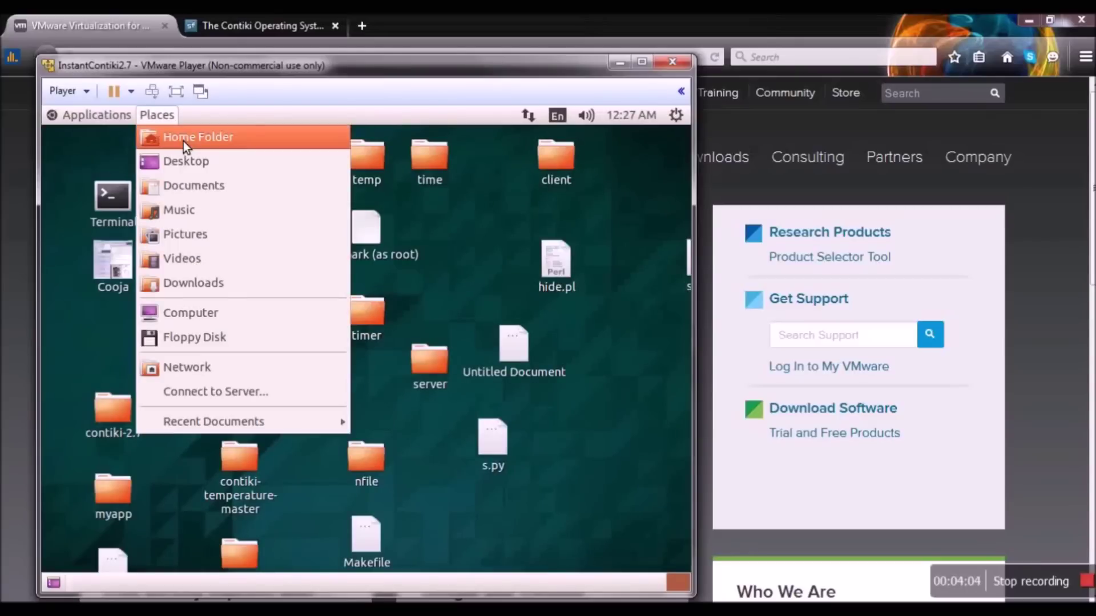
pyautogui.click(183, 139)
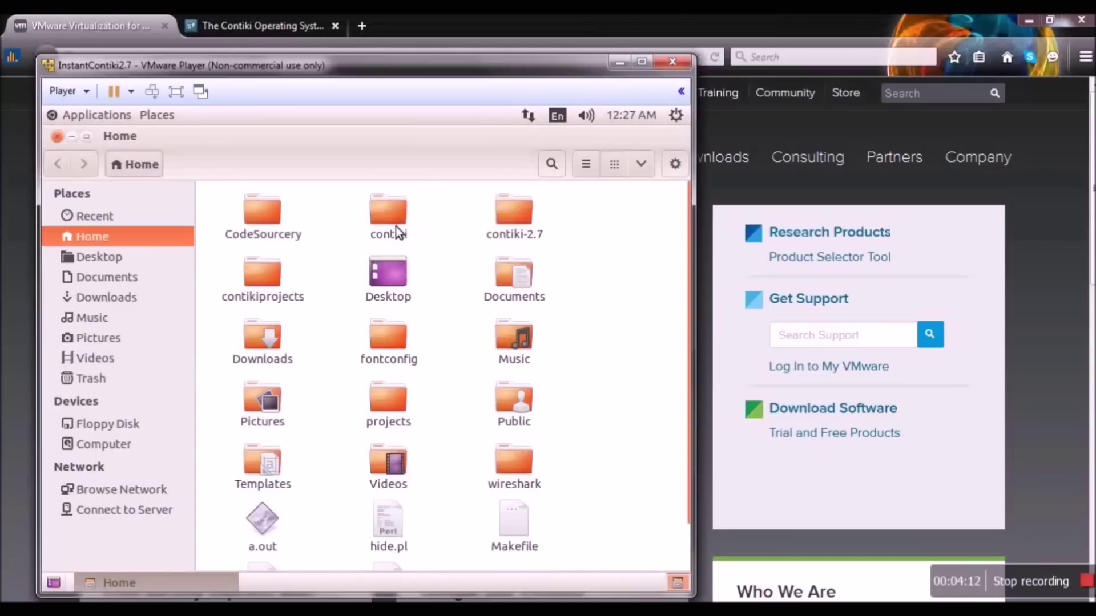
pyautogui.doubleClick(395, 226)
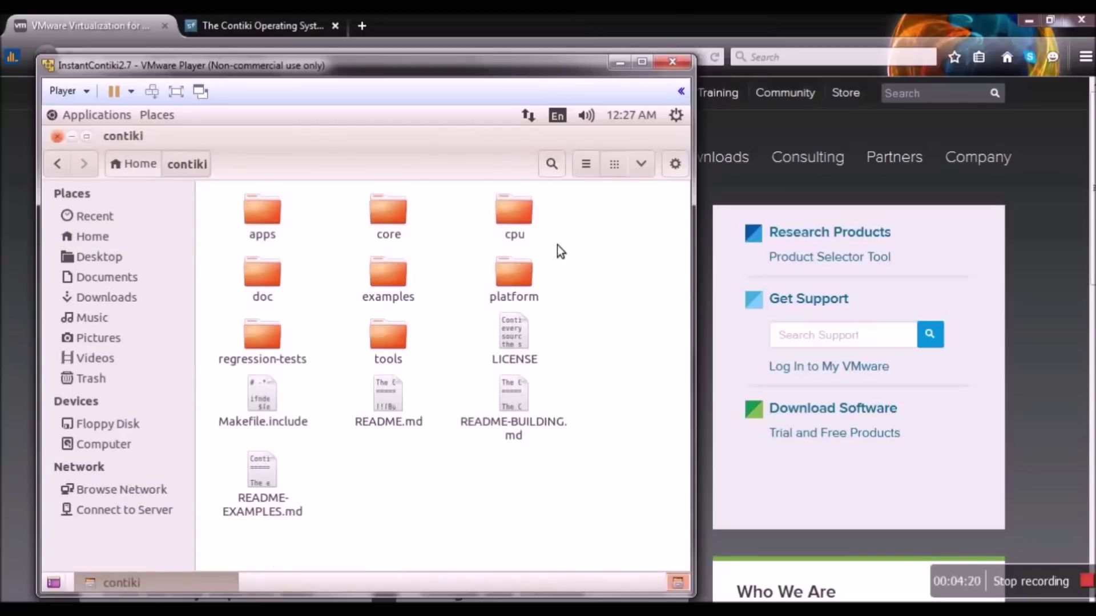
# - Browse into platform and its sky subfolder, then go back to the contiki folder
pyautogui.doubleClick(525, 284)
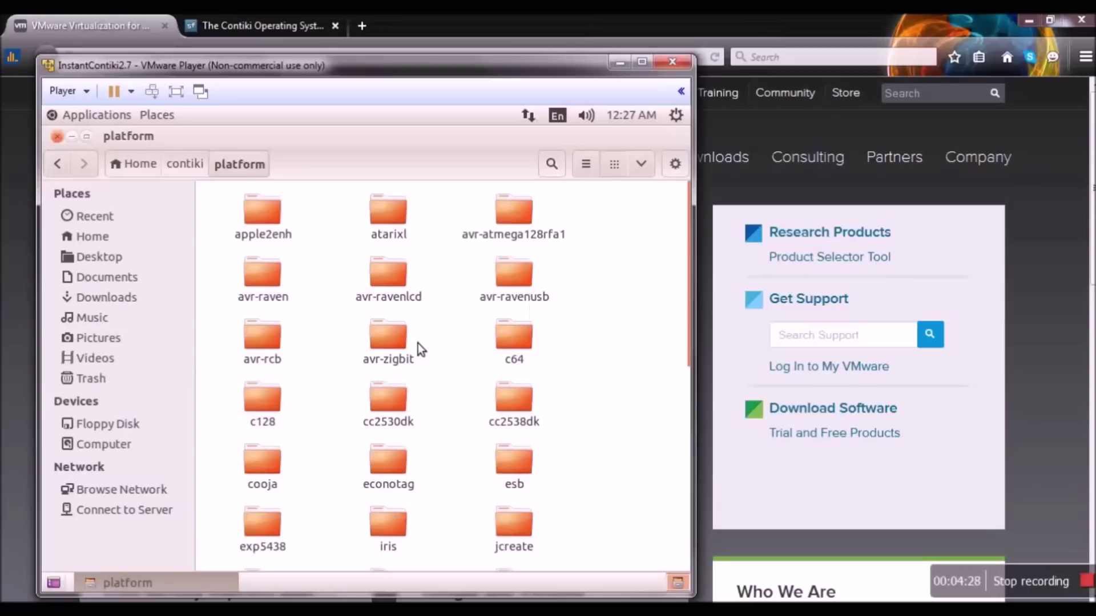
pyautogui.scroll(-1, 418, 344)
pyautogui.scroll(-6, 418, 348)
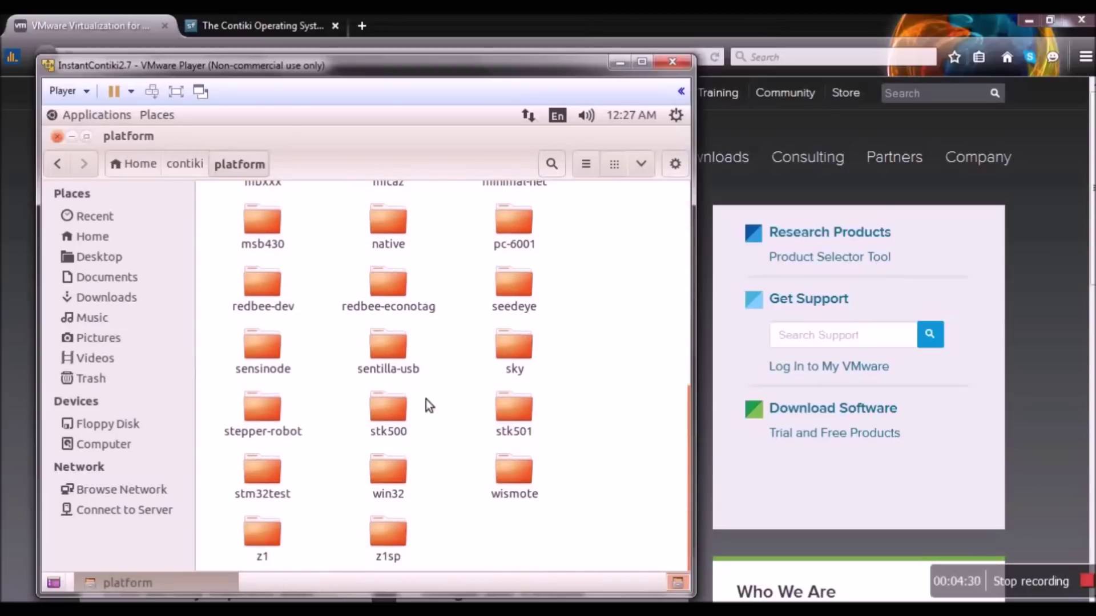
pyautogui.doubleClick(515, 370)
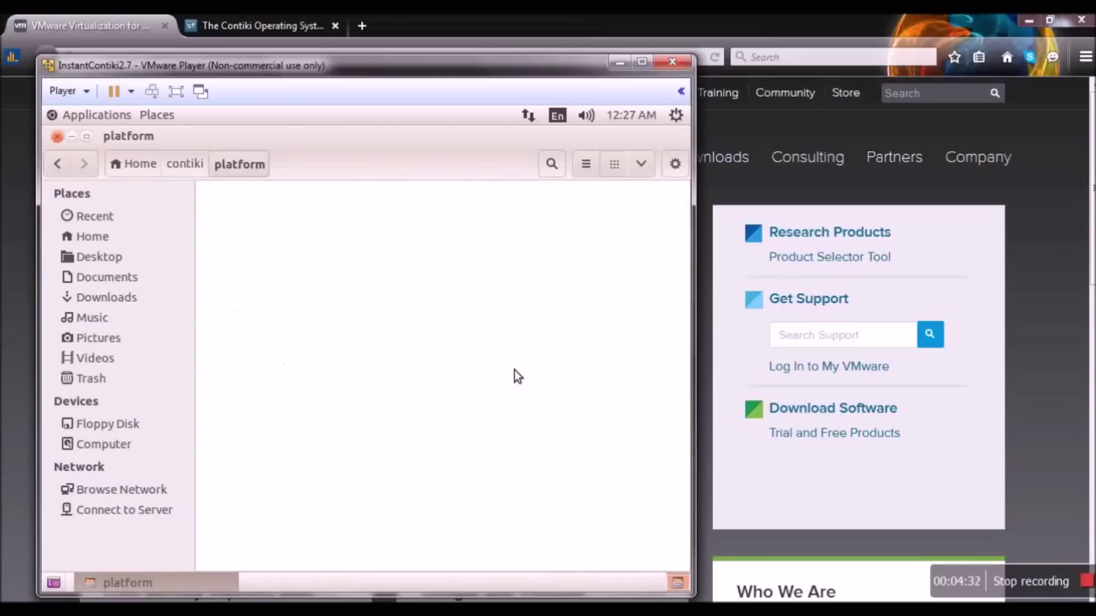
pyautogui.click(59, 165)
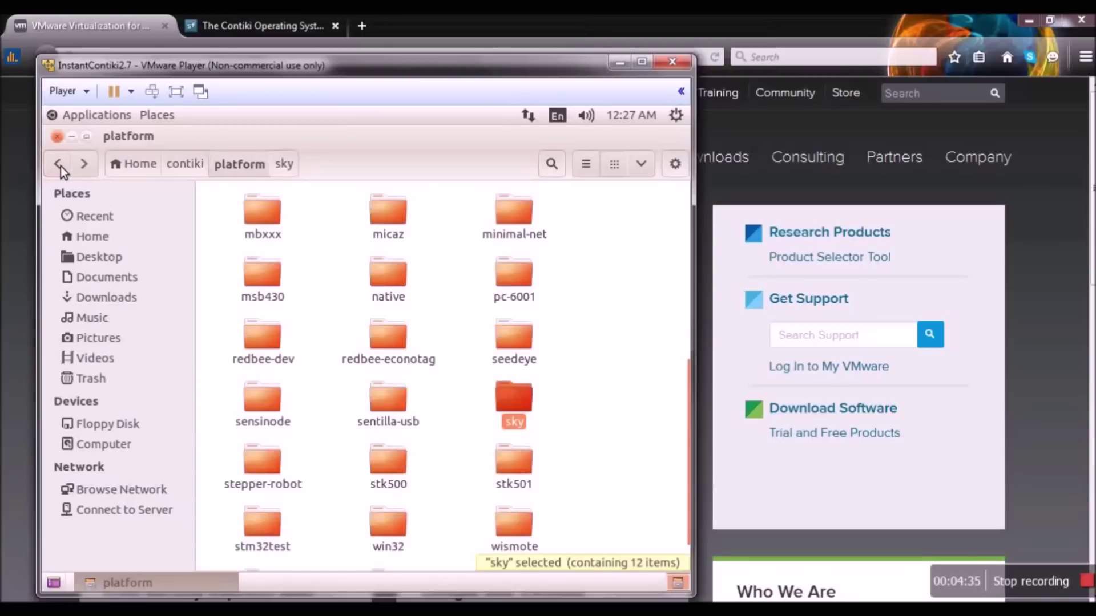
pyautogui.click(59, 164)
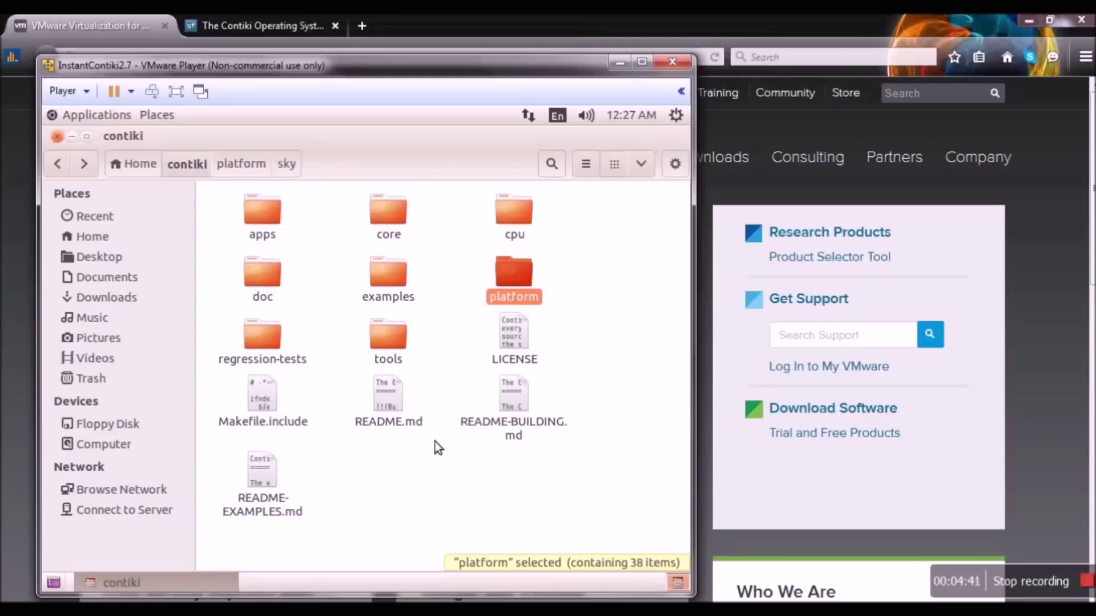
# - Browse the contiki core and examples folders, return to contiki, and minimize the file manager
pyautogui.doubleClick(396, 223)
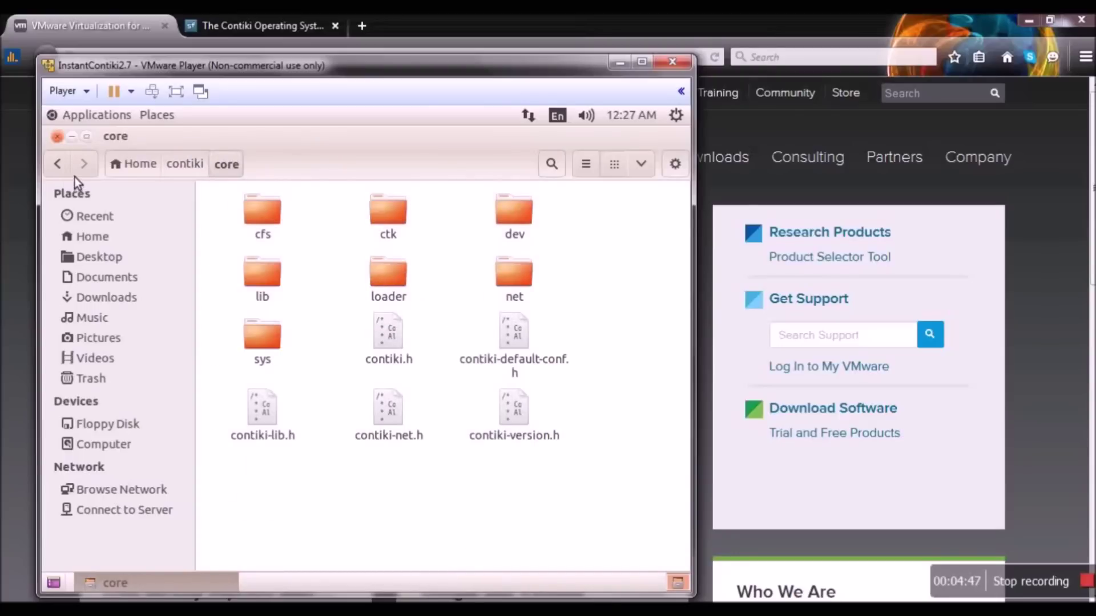
pyautogui.click(60, 166)
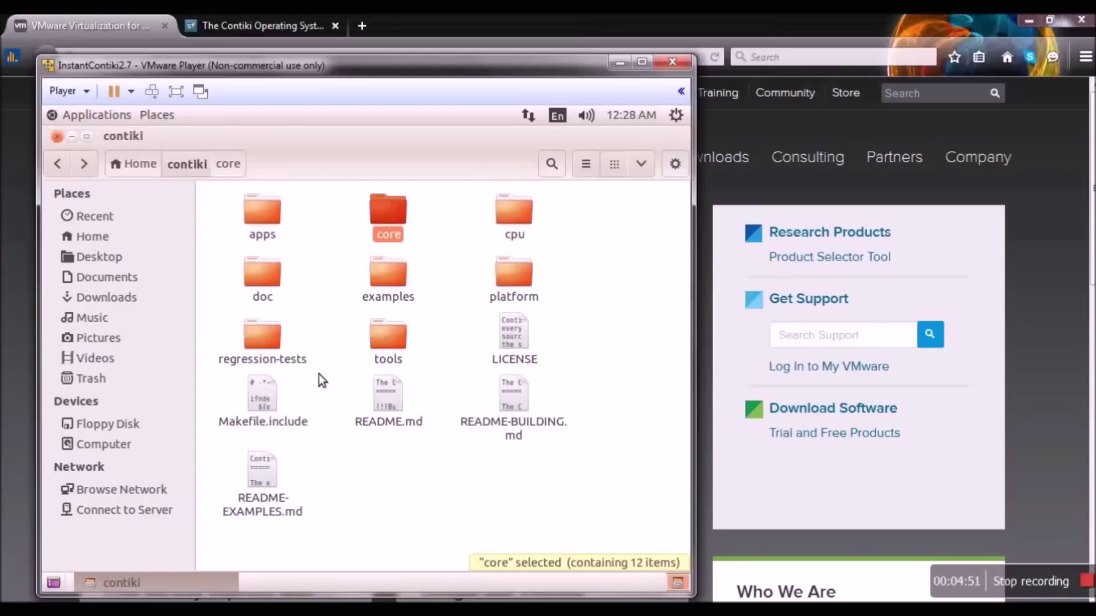
pyautogui.doubleClick(388, 304)
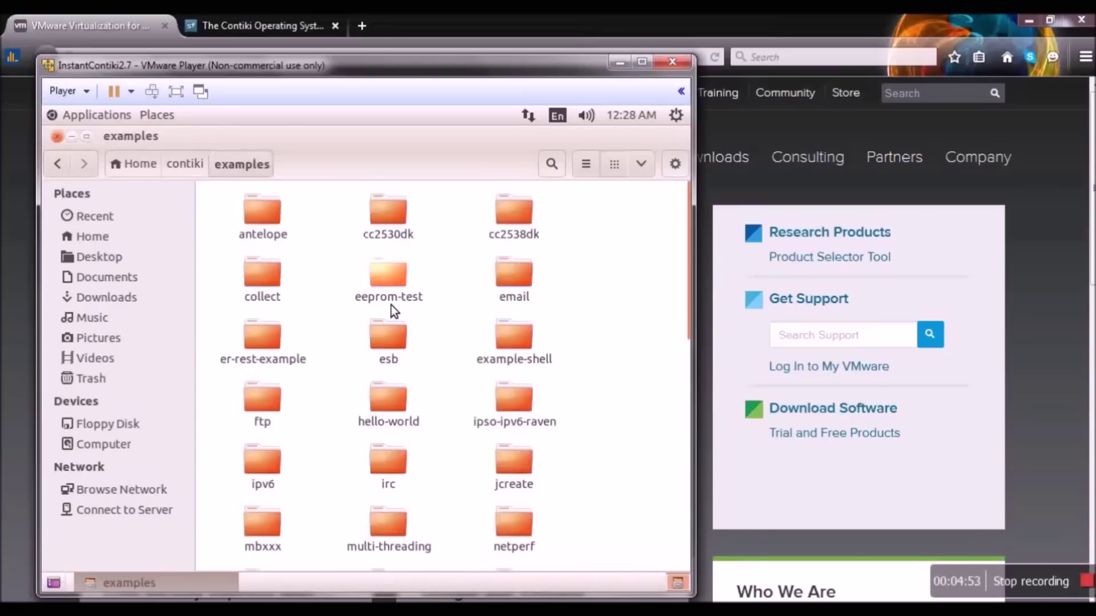
pyautogui.scroll(-6, 423, 292)
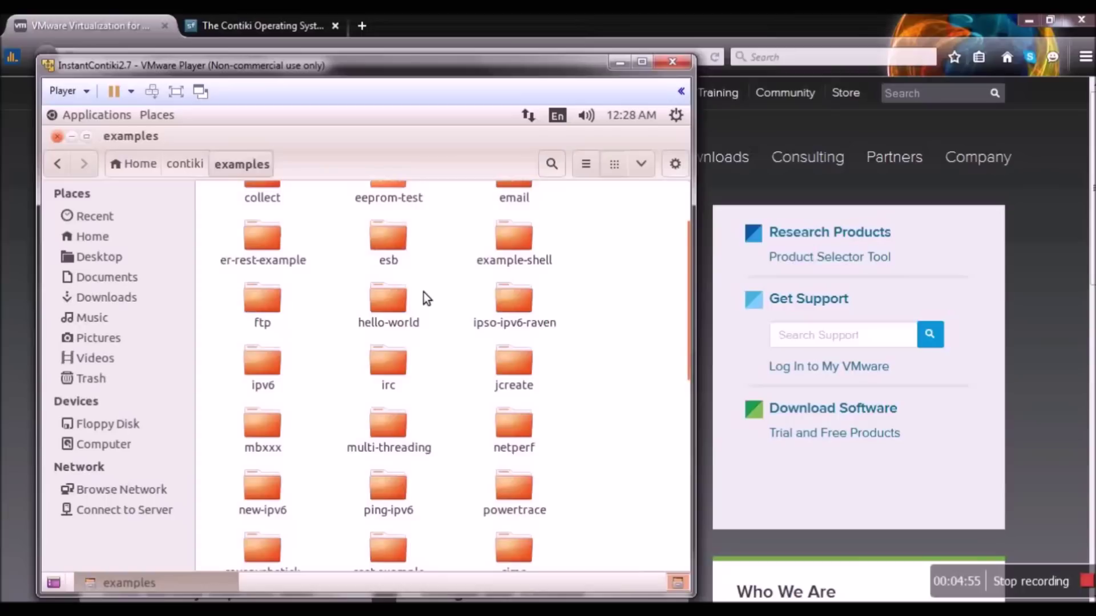
pyautogui.scroll(-3, 423, 296)
pyautogui.scroll(8, 424, 297)
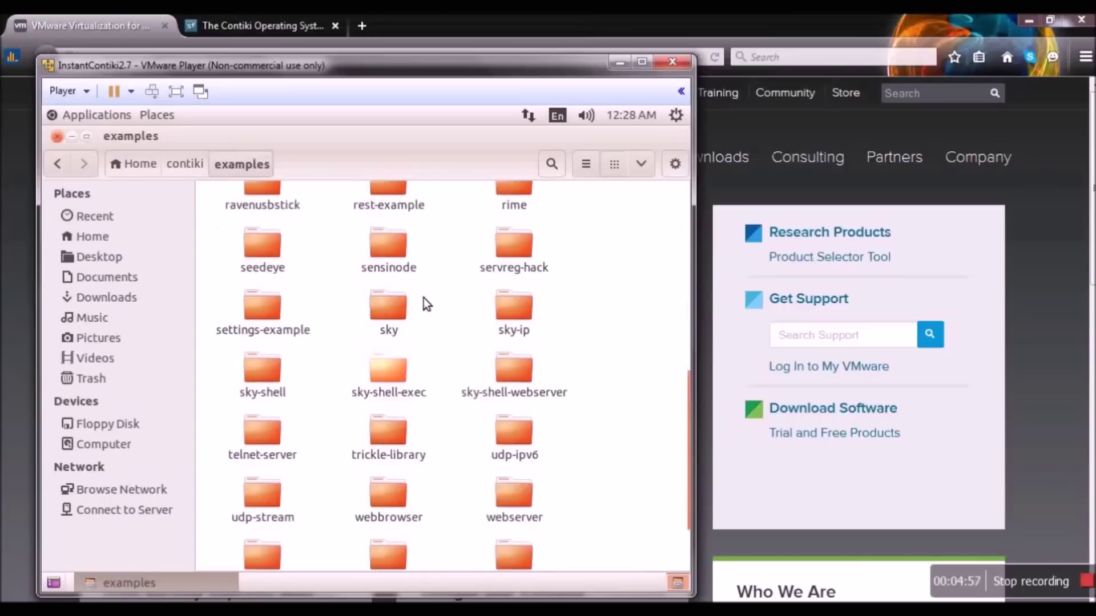
pyautogui.scroll(1, 423, 299)
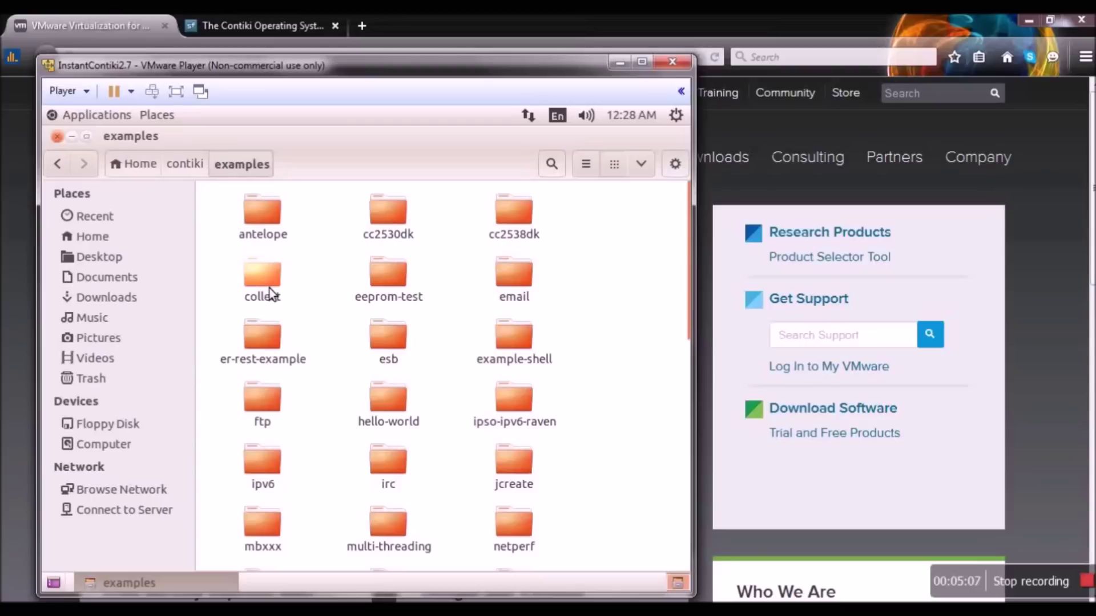
pyautogui.click(63, 166)
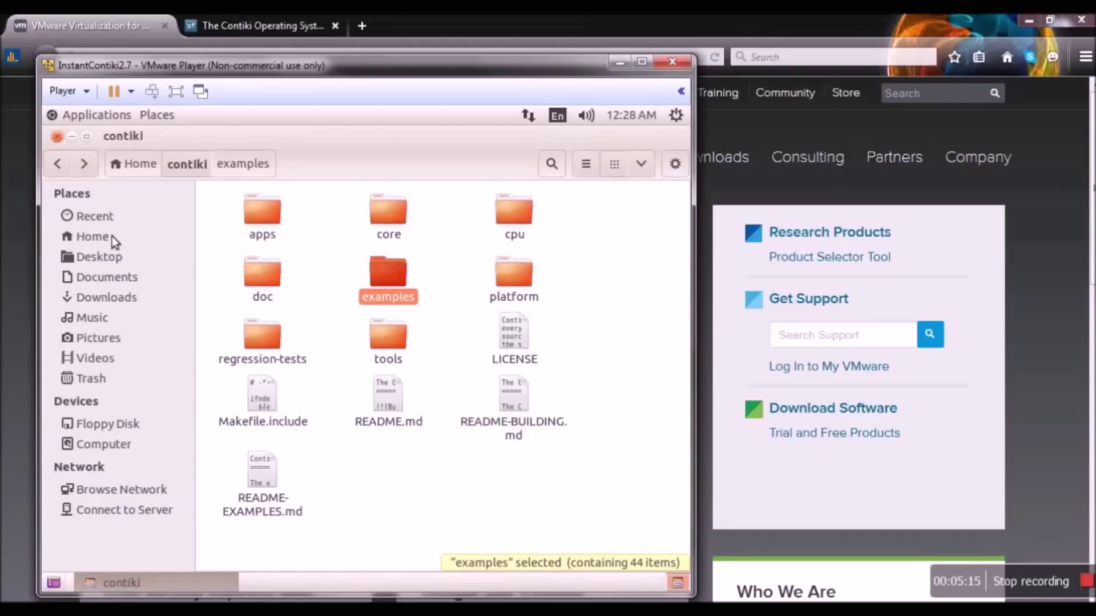
pyautogui.click(72, 136)
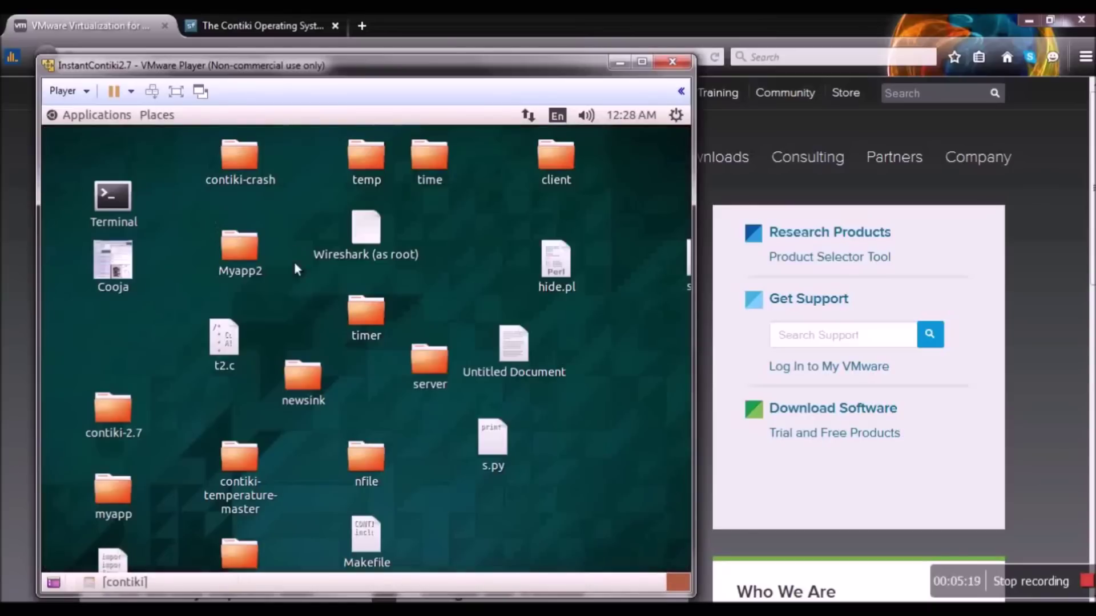
# - Open the empty Untitled Document on the guest desktop in the gedit text editor
pyautogui.doubleClick(512, 339)
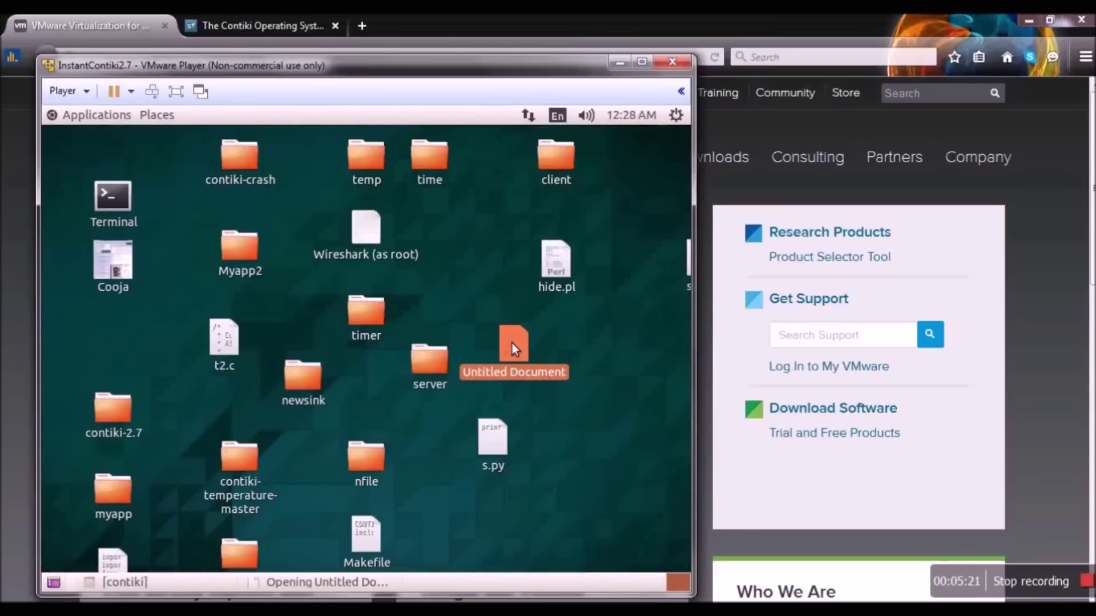
pyautogui.doubleClick(530, 370)
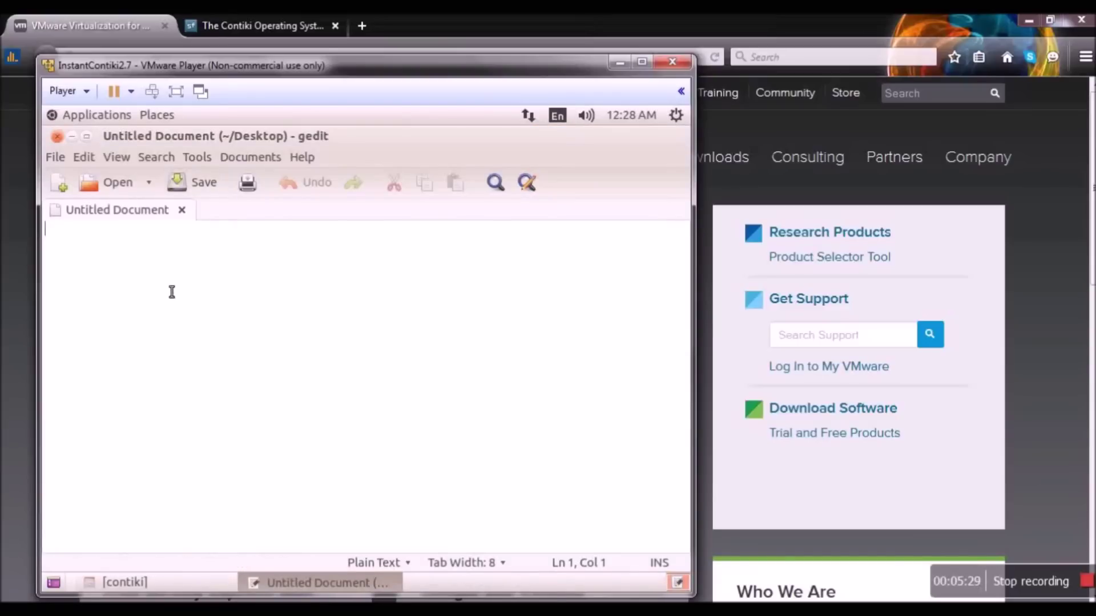
# - Write 'cd contiki-2.7' on line one and 'cvs update -dP' on line two of the Untitled Document
pyautogui.write('cd cont')
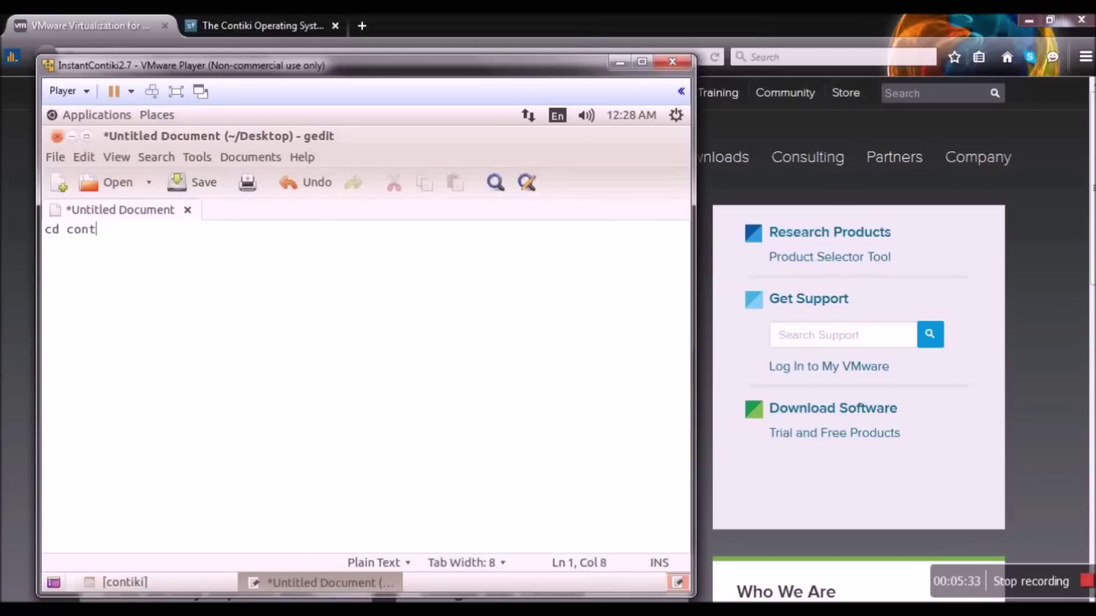
pyautogui.write('iki')
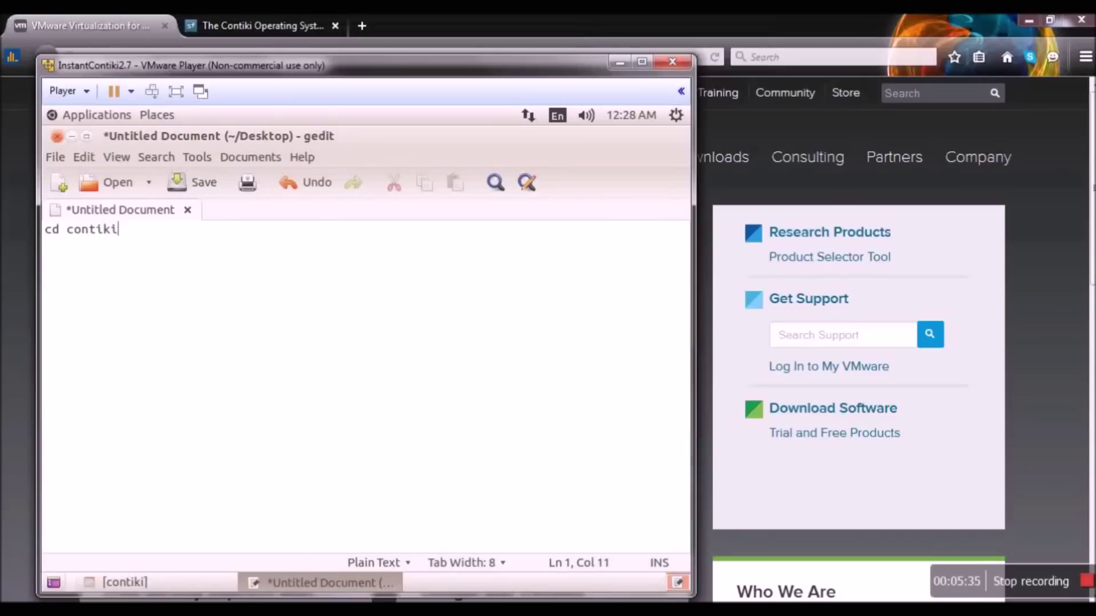
pyautogui.write('-2.7')
pyautogui.press('Return')
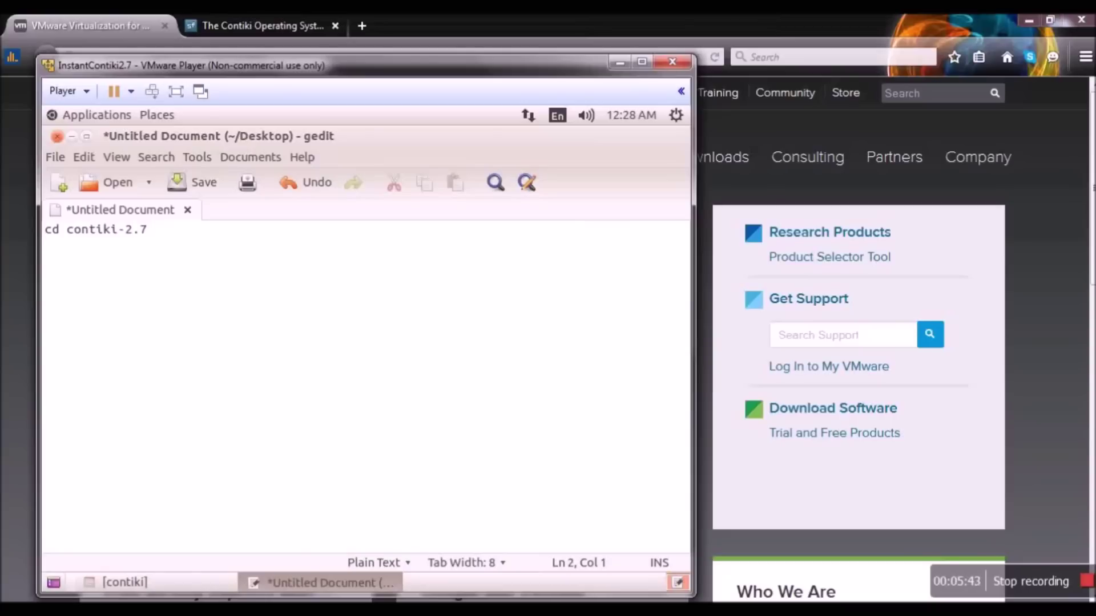
pyautogui.write('cvs update -d')
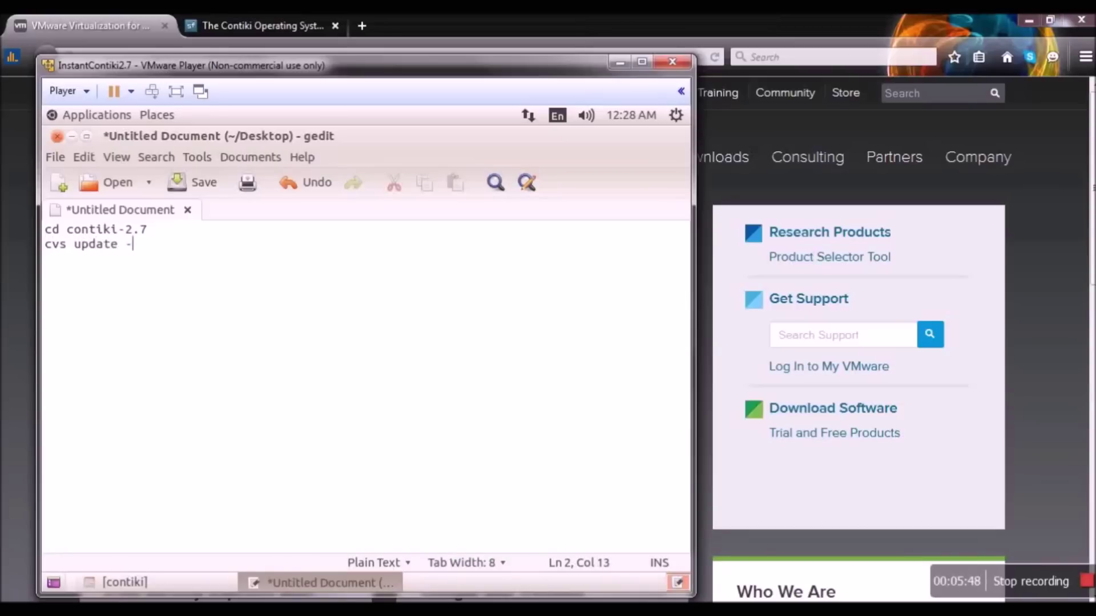
pyautogui.write('P')
# - Minimize gedit and YouCam, maximize the VMware Player window, and select the steps file
pyautogui.click(77, 137)
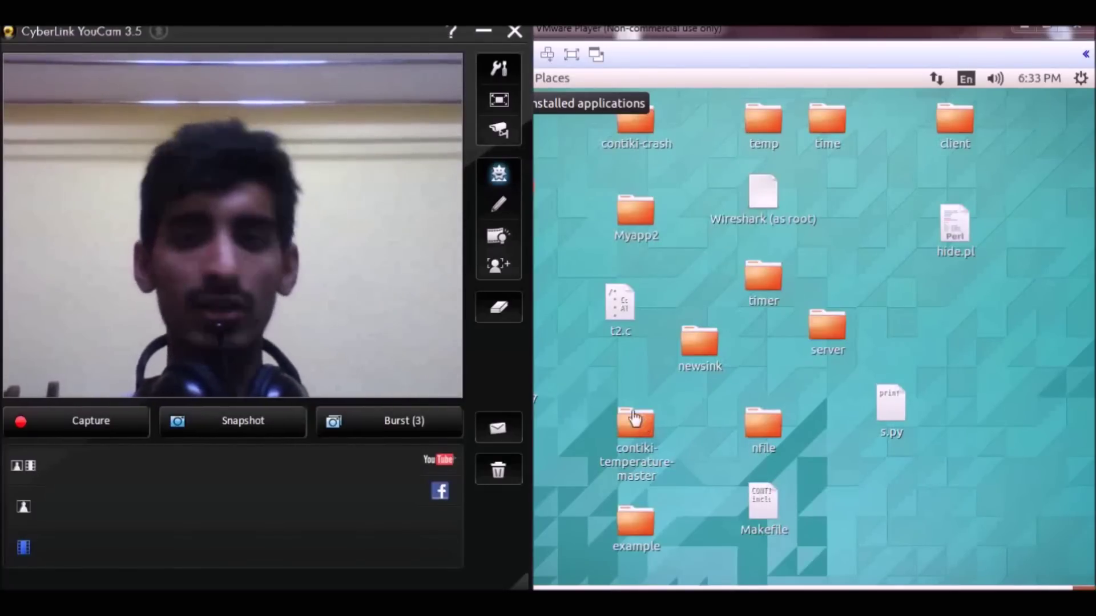
pyautogui.click(740, 48)
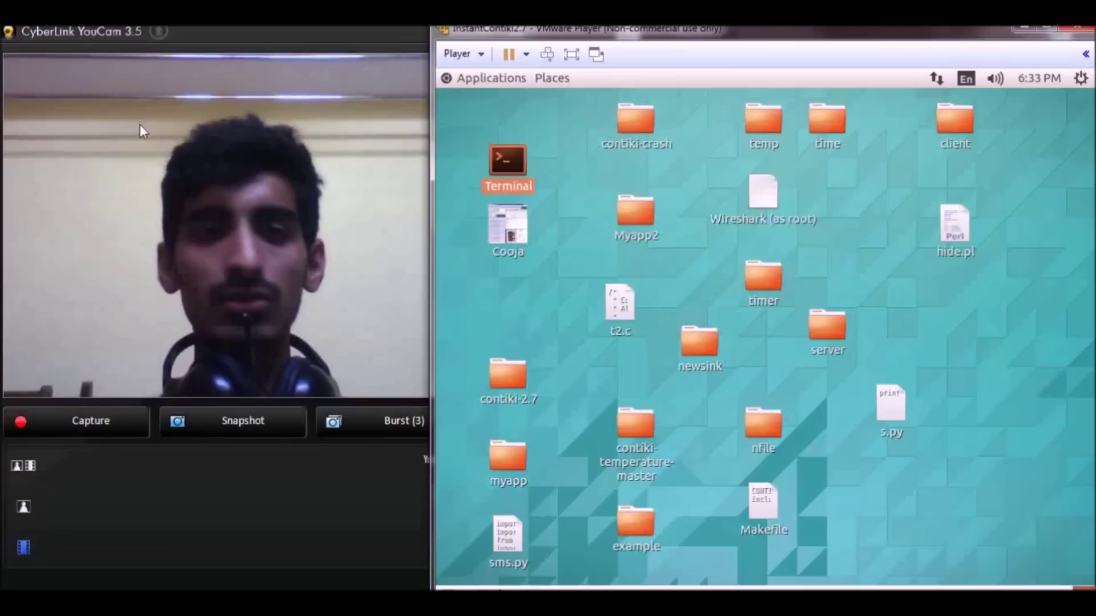
pyautogui.click(261, 38)
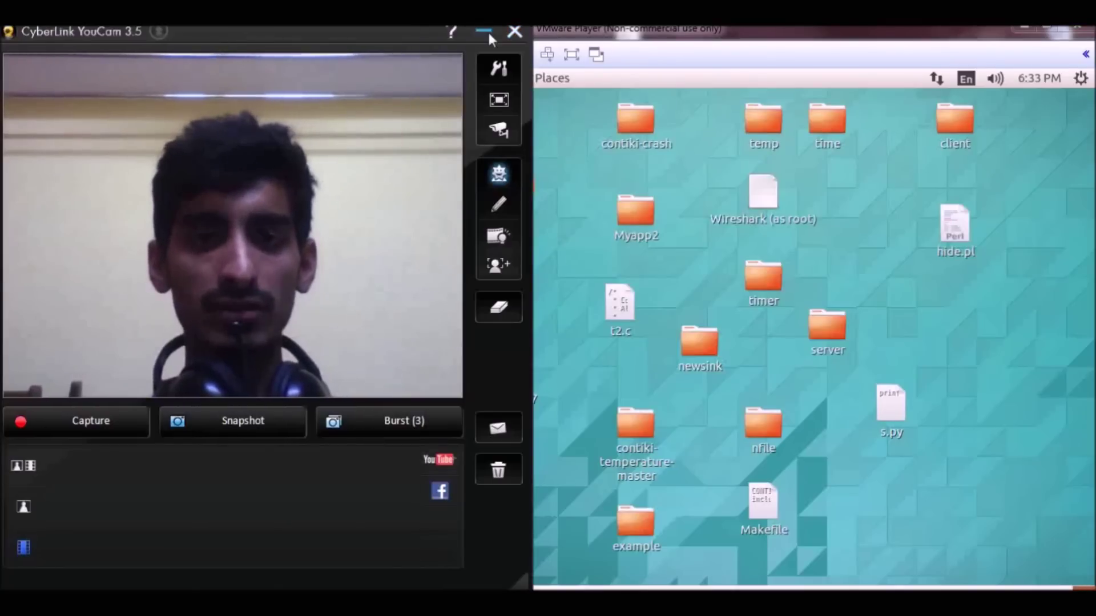
pyautogui.click(485, 31)
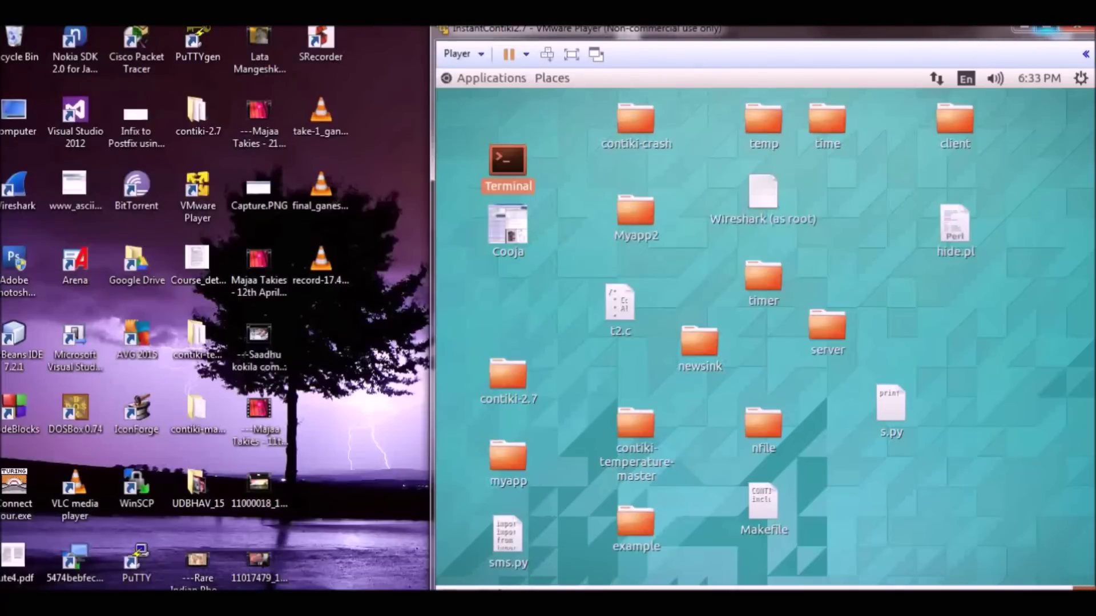
pyautogui.click(1046, 28)
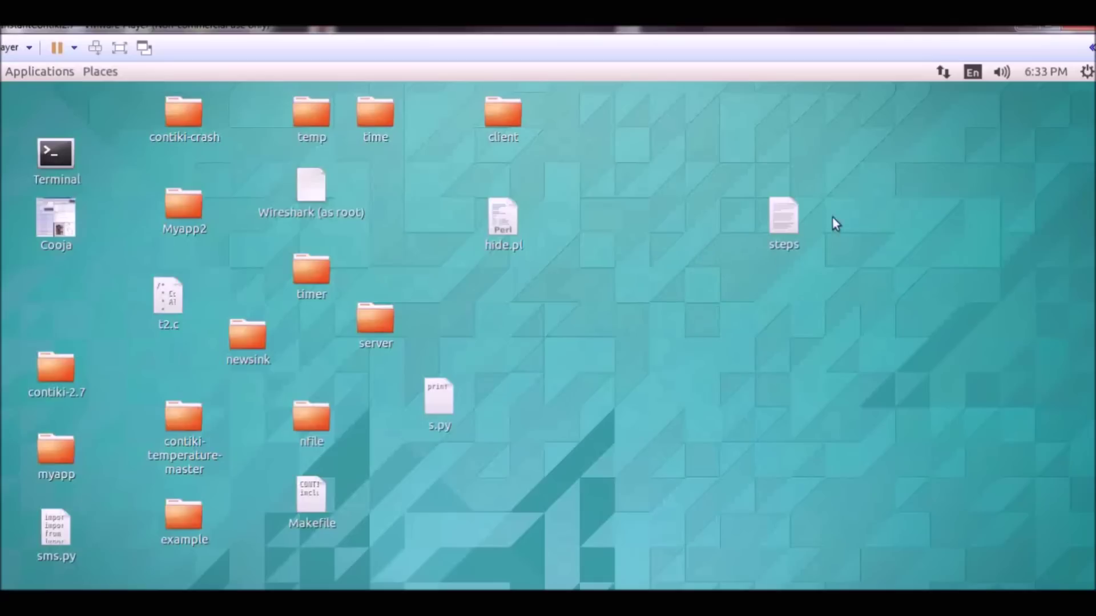
pyautogui.click(799, 210)
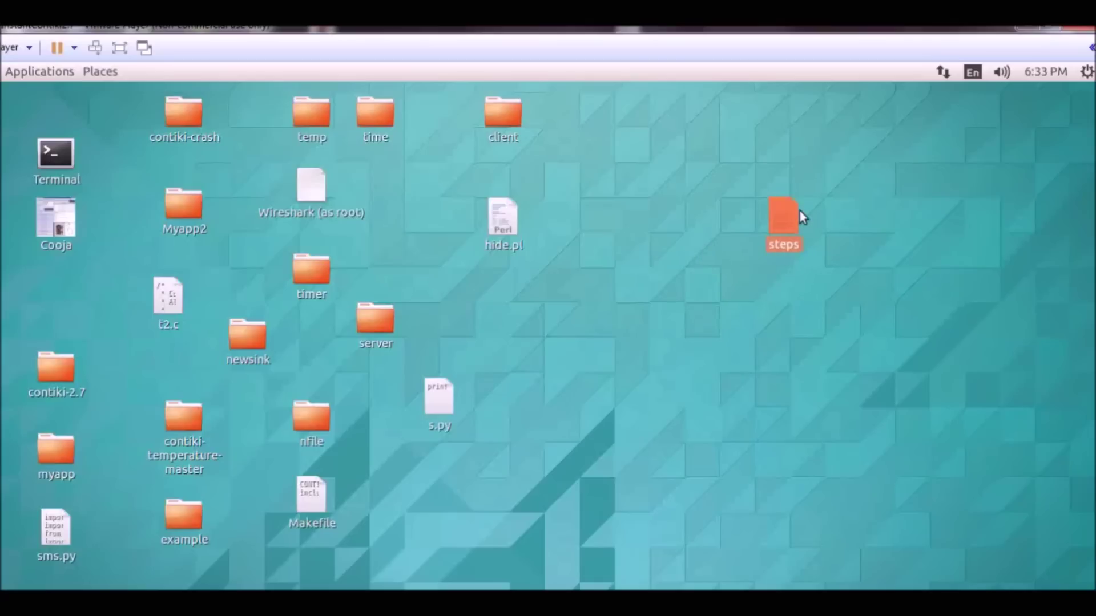
# - Open the steps file and write 'make target=z1 programname', correcting the target to z1
pyautogui.doubleClick(799, 212)
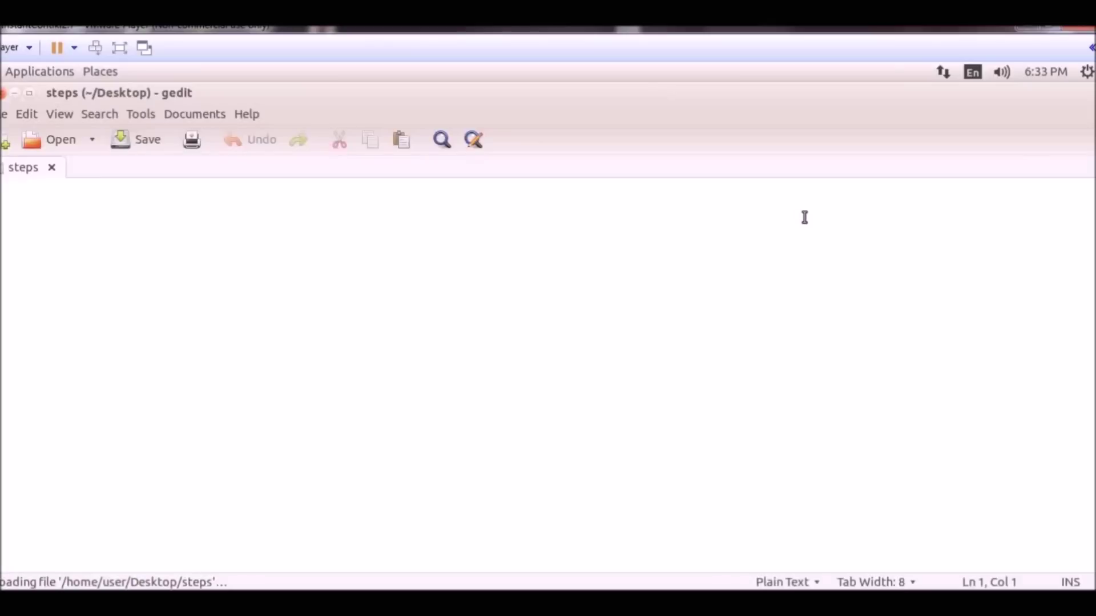
pyautogui.write('1.')
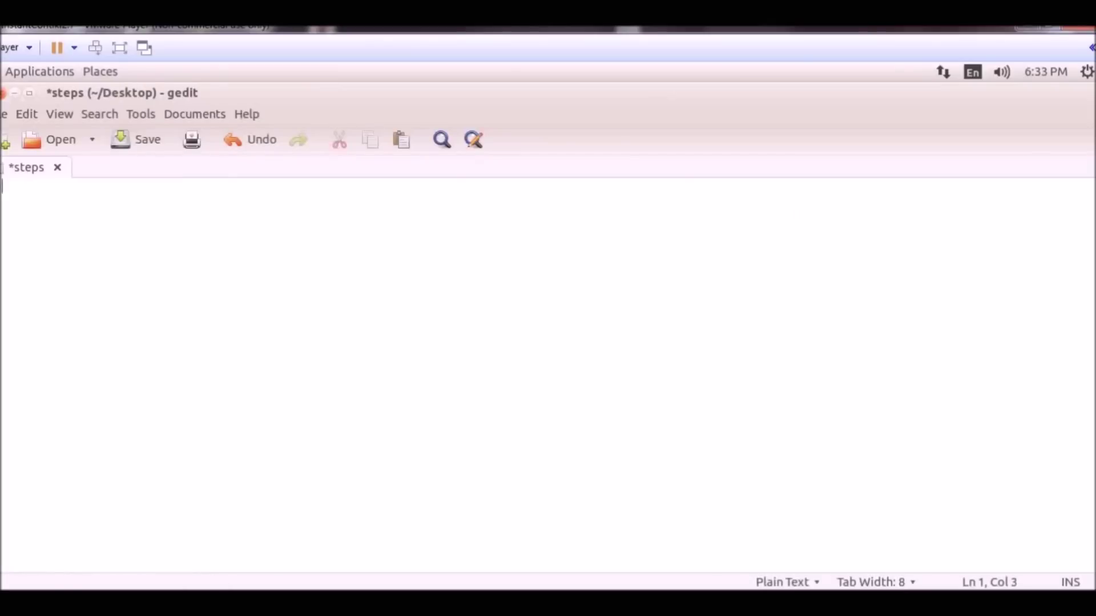
pyautogui.write(' make tar')
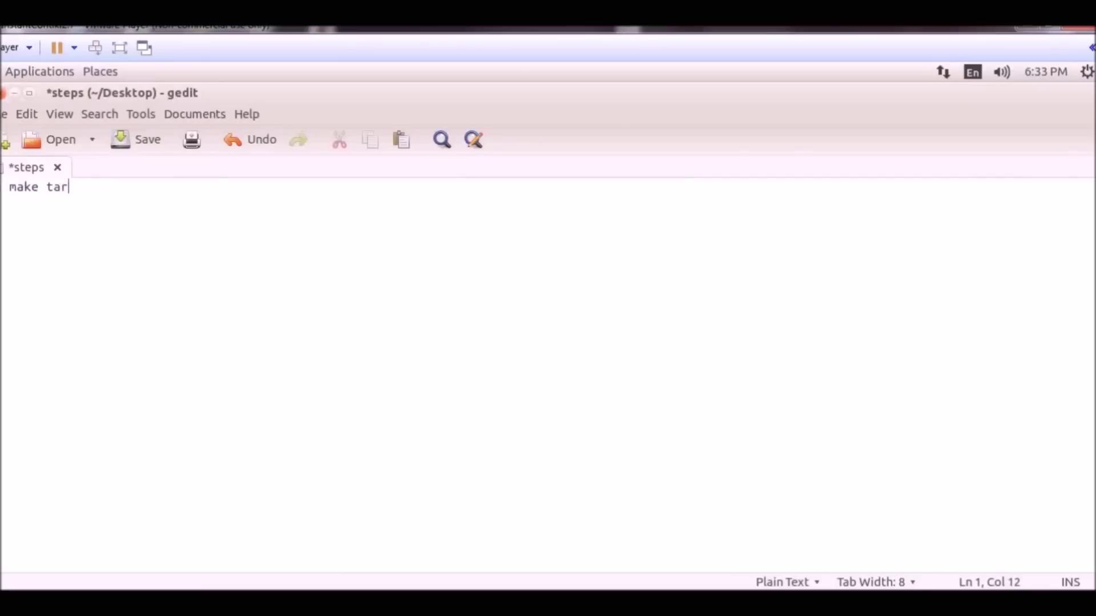
pyautogui.write('get=z1 progra')
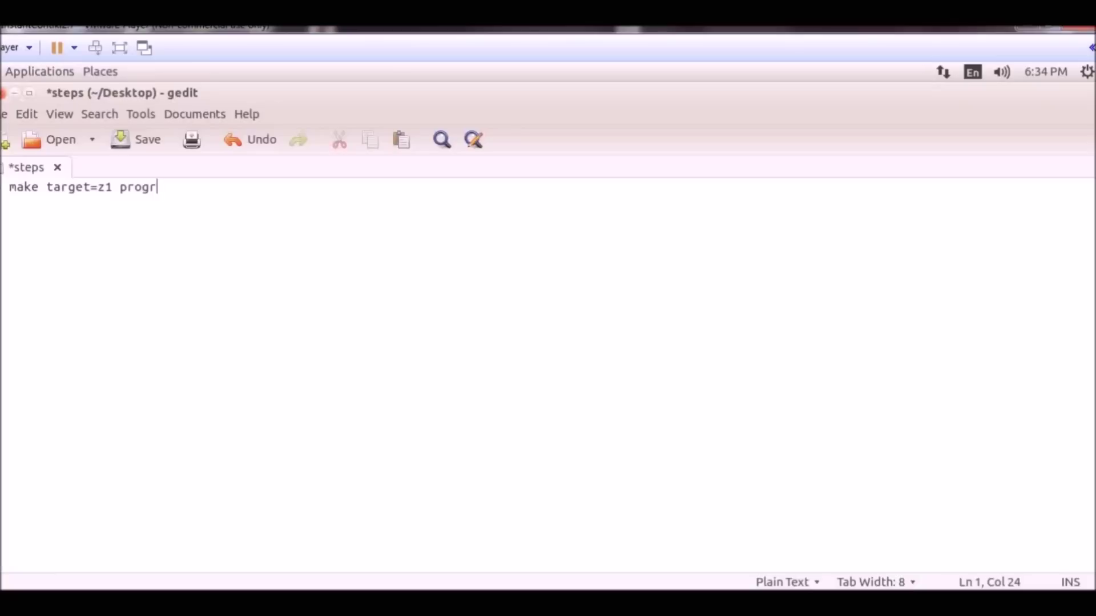
pyautogui.write('mname')
pyautogui.press('Return')
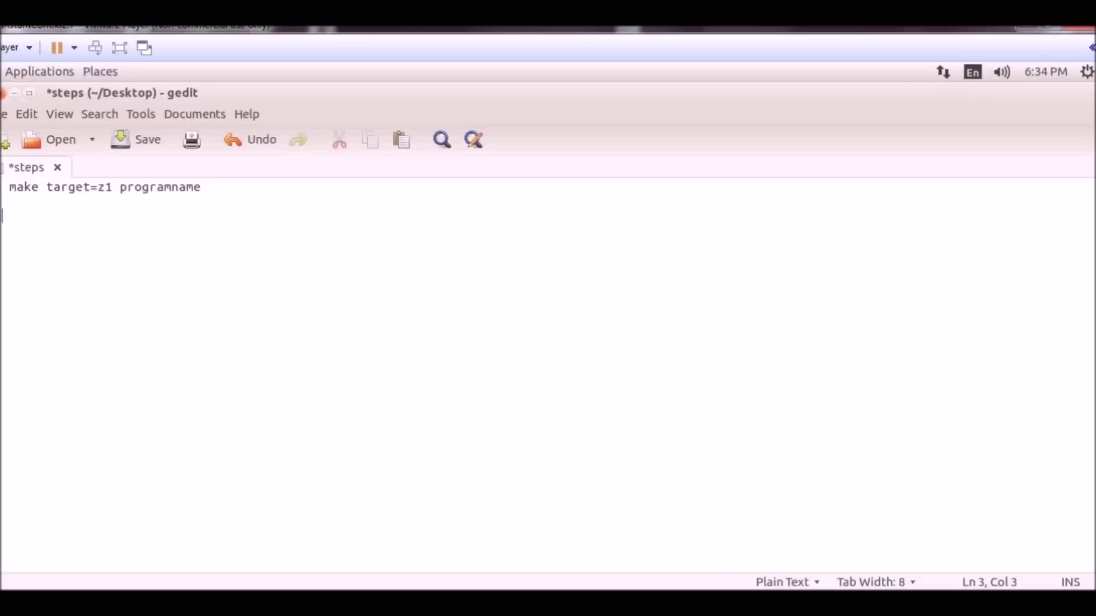
# - Add the lines 'make programname.upload' and 'make login target=z1'
pyautogui.write('make prog')
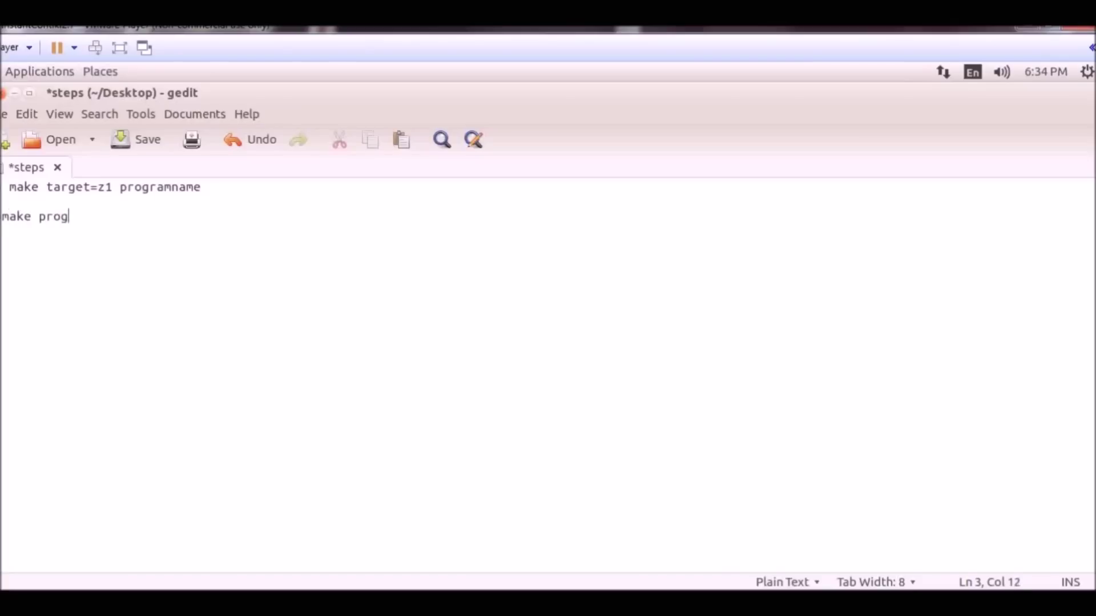
pyautogui.write('ramname.upload')
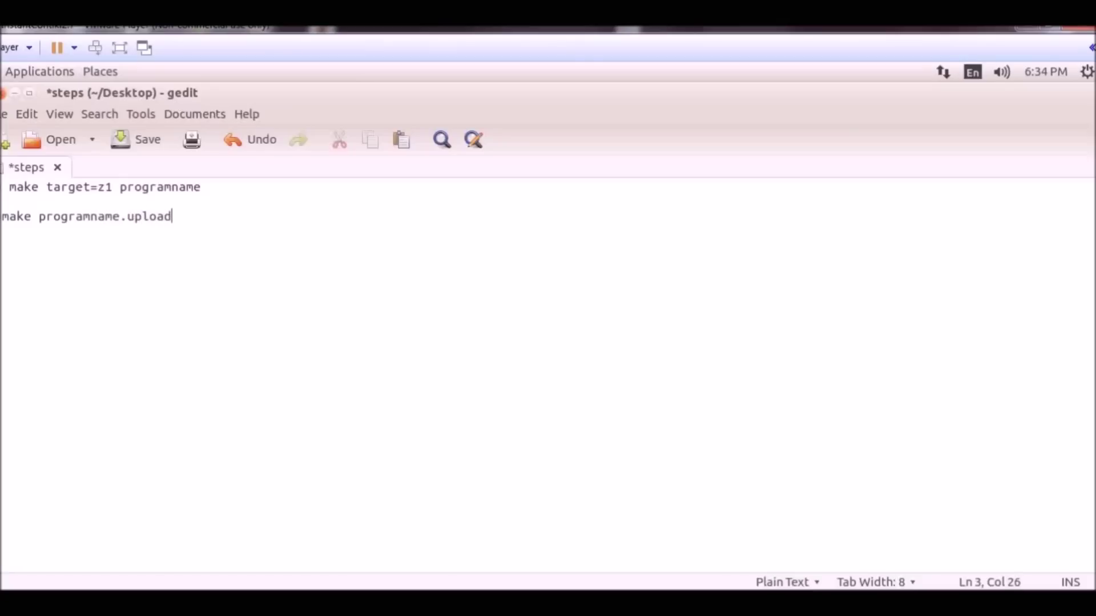
pyautogui.press('Return')
pyautogui.press('Return')
pyautogui.press('BackSpace')
pyautogui.write('make login tar')
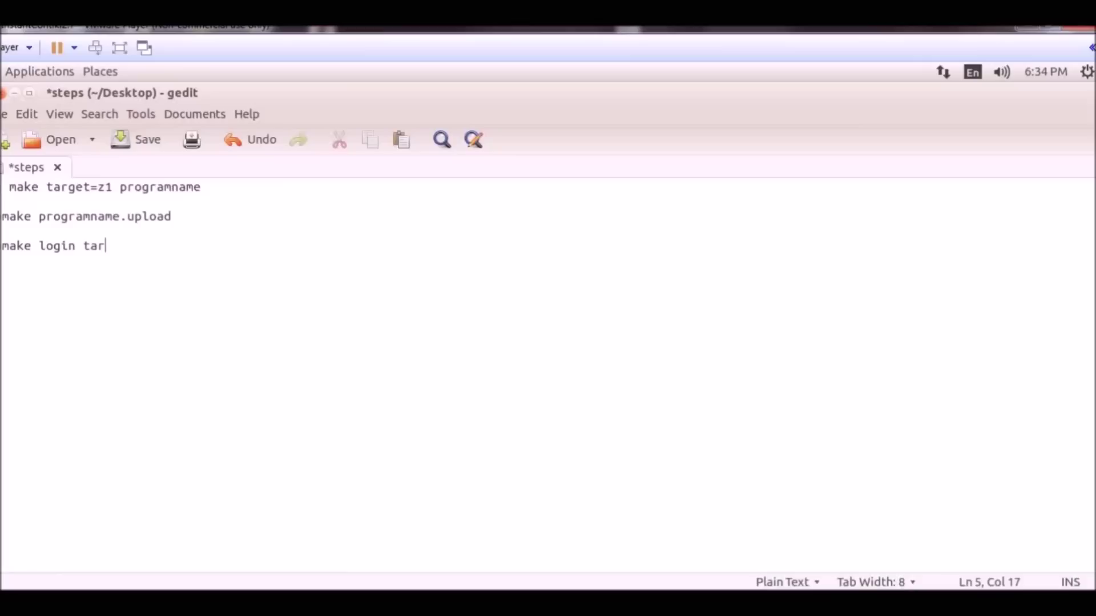
pyautogui.write('get=z1')
# - Close the steps file without saving and open blink.c from the example folder
pyautogui.click(4, 94)
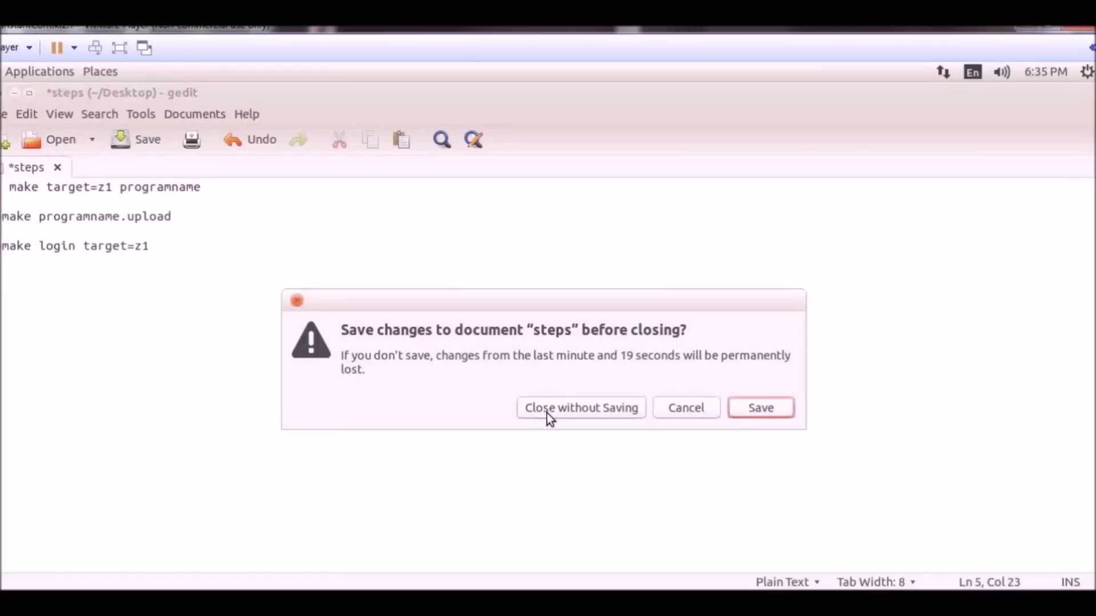
pyautogui.click(547, 407)
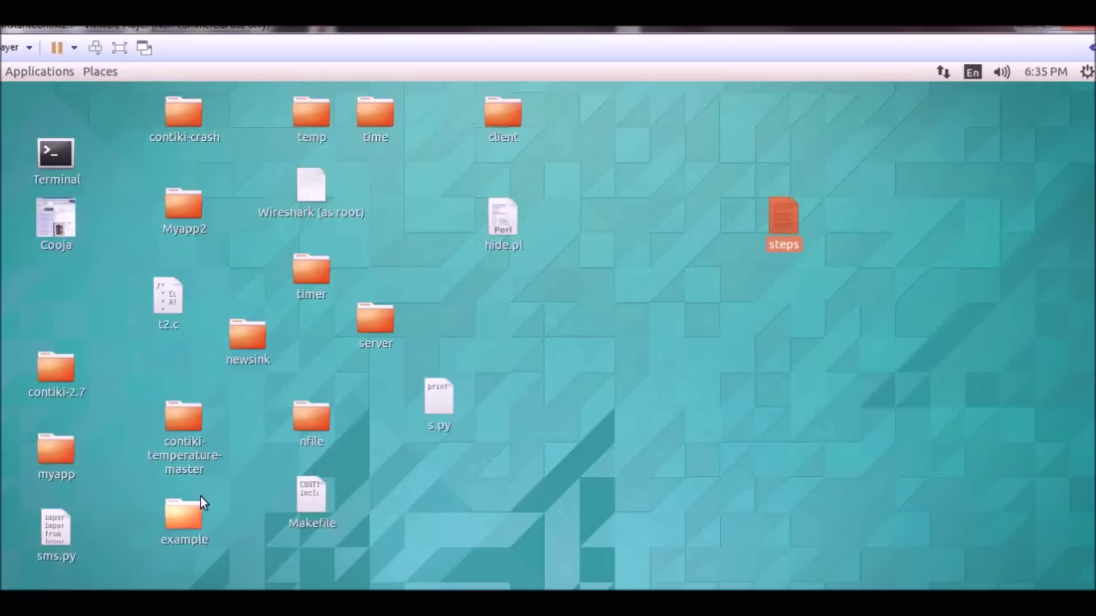
pyautogui.doubleClick(174, 534)
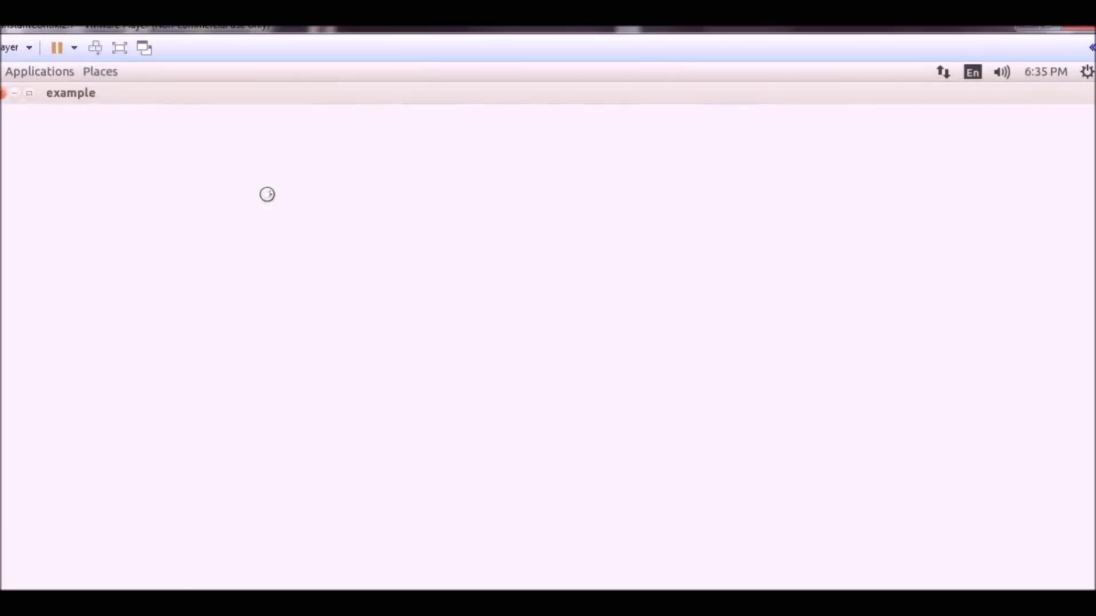
pyautogui.doubleClick(206, 178)
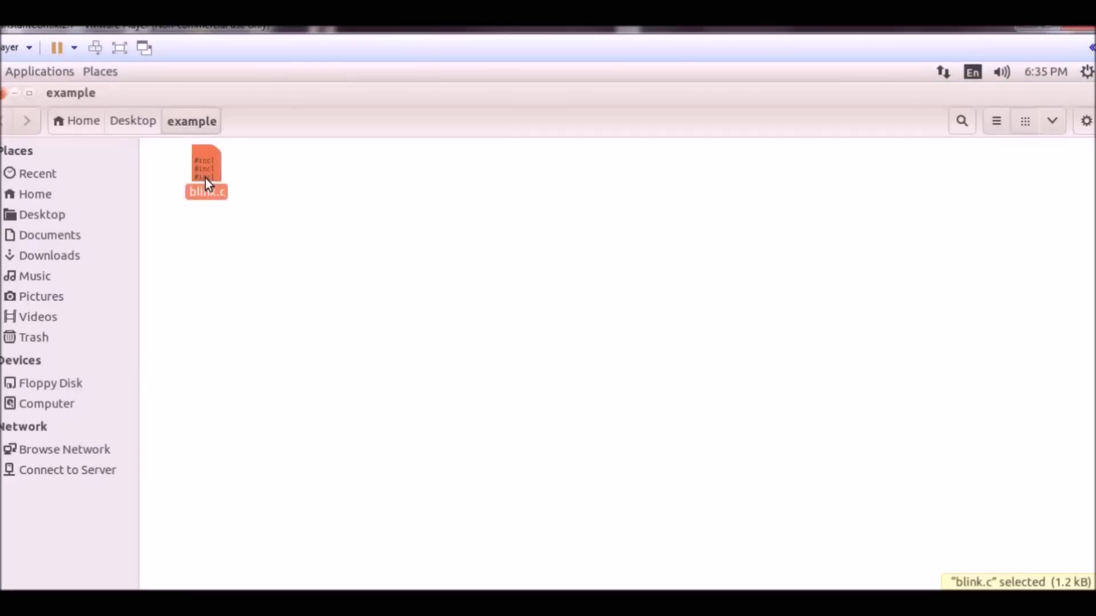
# - Scroll through blink.c, then close gedit and the example folder window
pyautogui.scroll(-5, 208, 228)
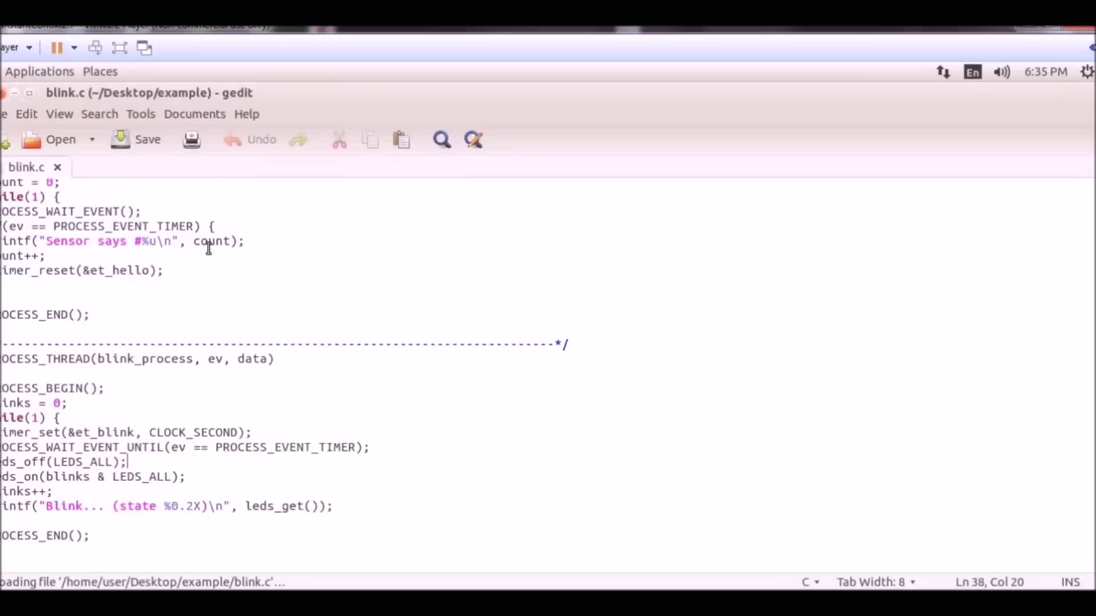
pyautogui.scroll(5, 203, 269)
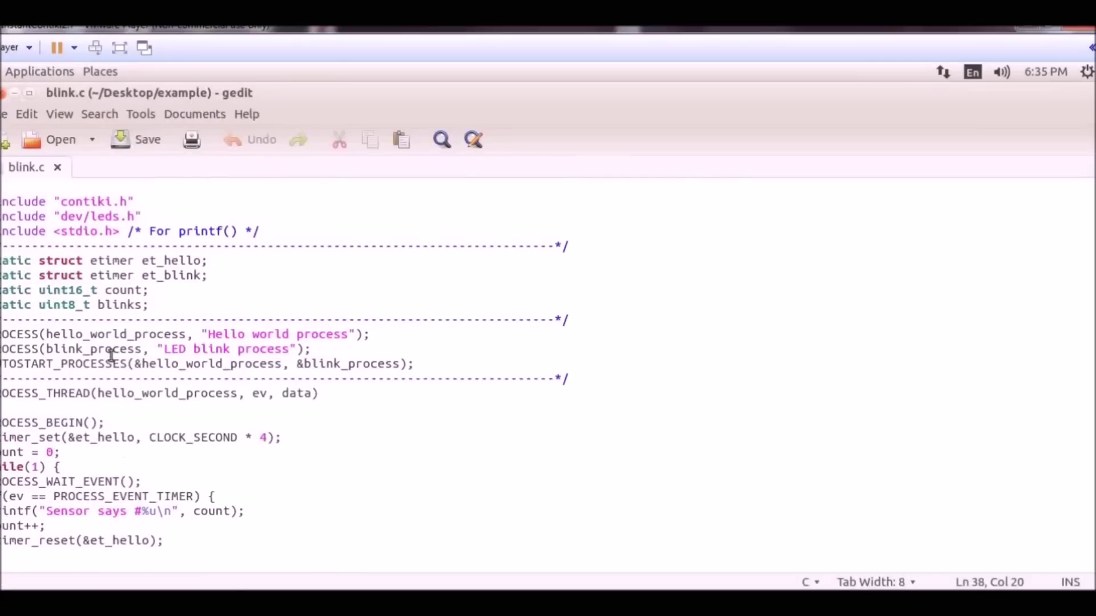
pyautogui.scroll(-3, 220, 368)
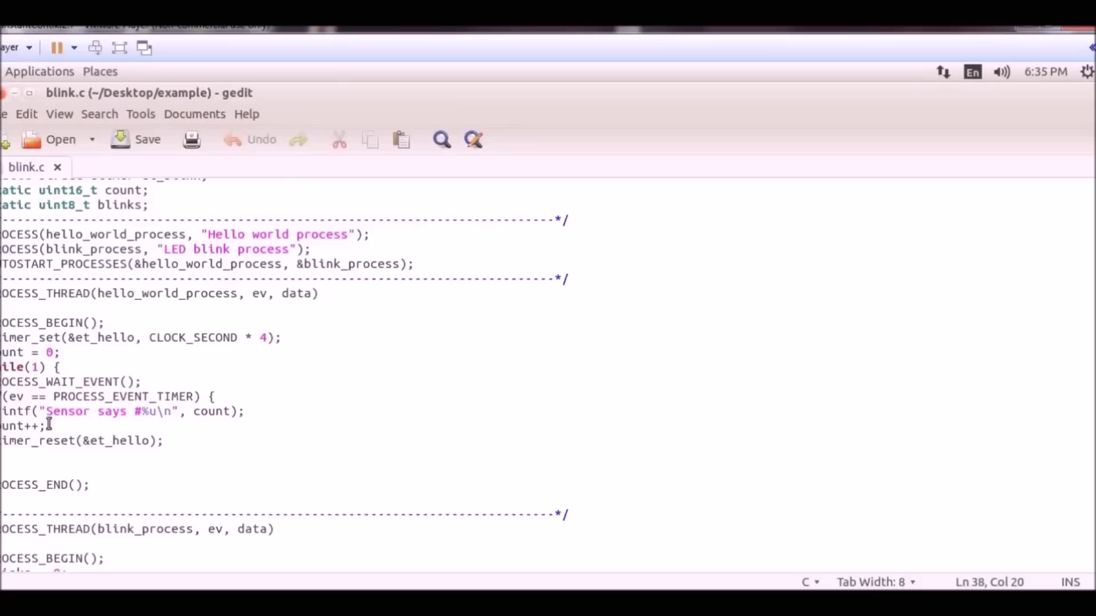
pyautogui.scroll(-5, 225, 425)
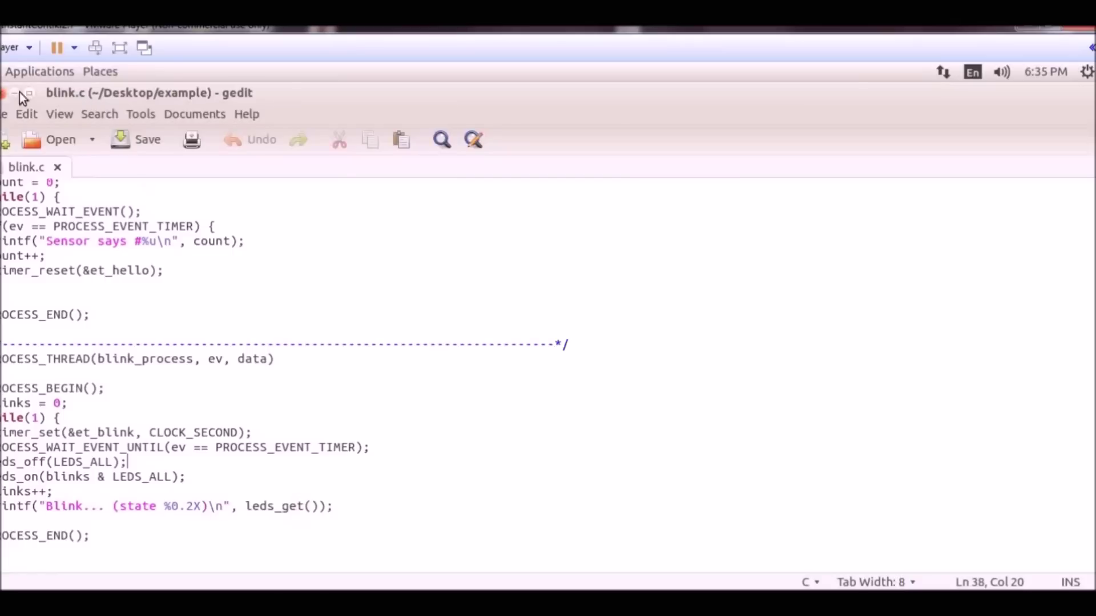
pyautogui.click(4, 94)
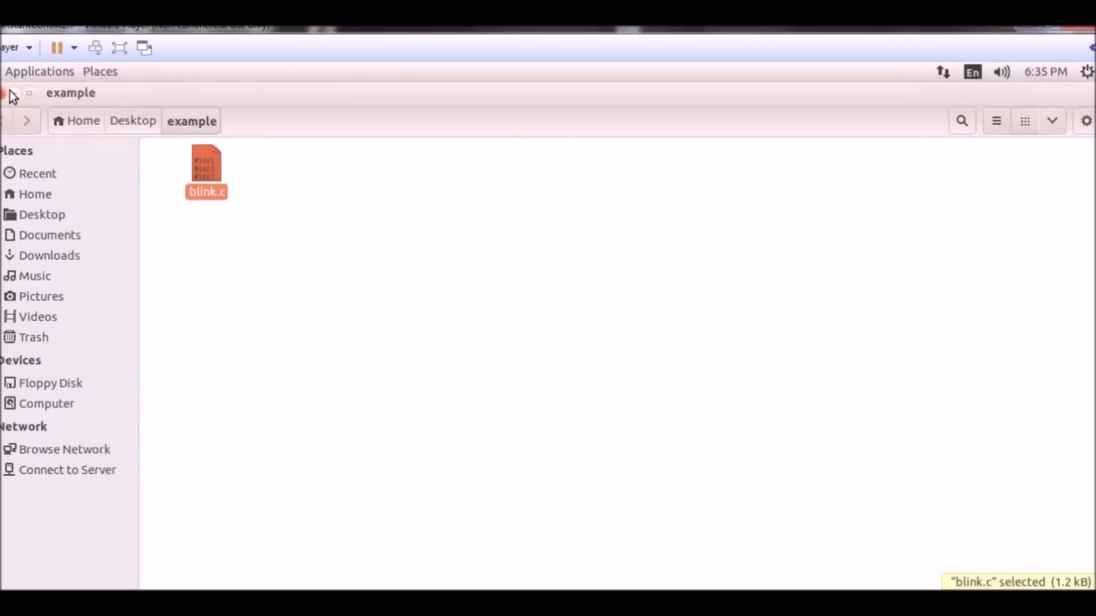
pyautogui.click(9, 89)
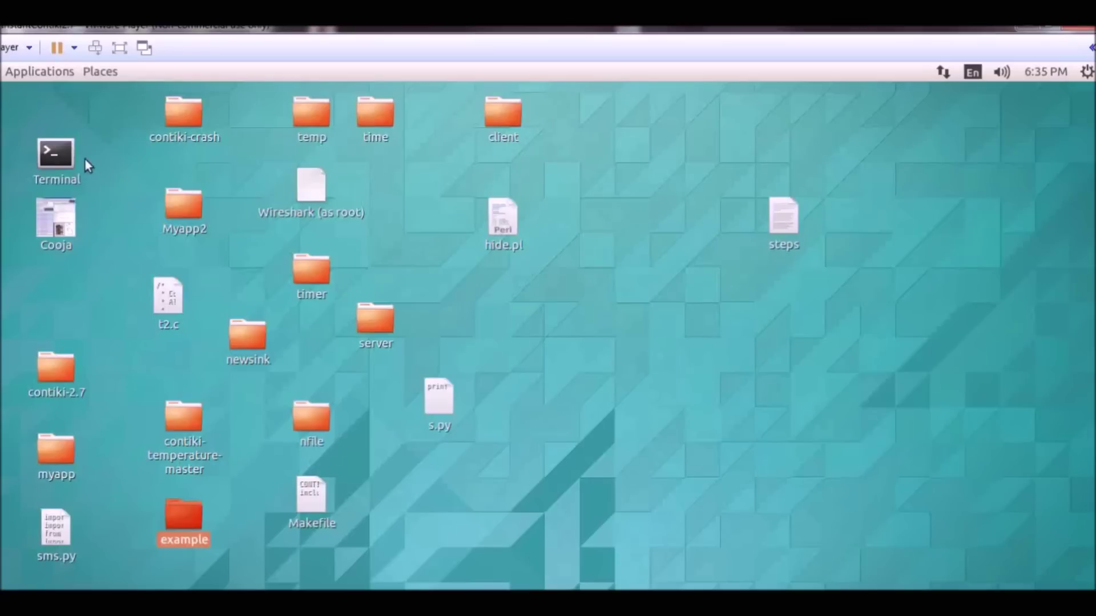
# - Open a terminal and change into the Desktop/example folder using command history
pyautogui.click(73, 157)
pyautogui.doubleClick(70, 157)
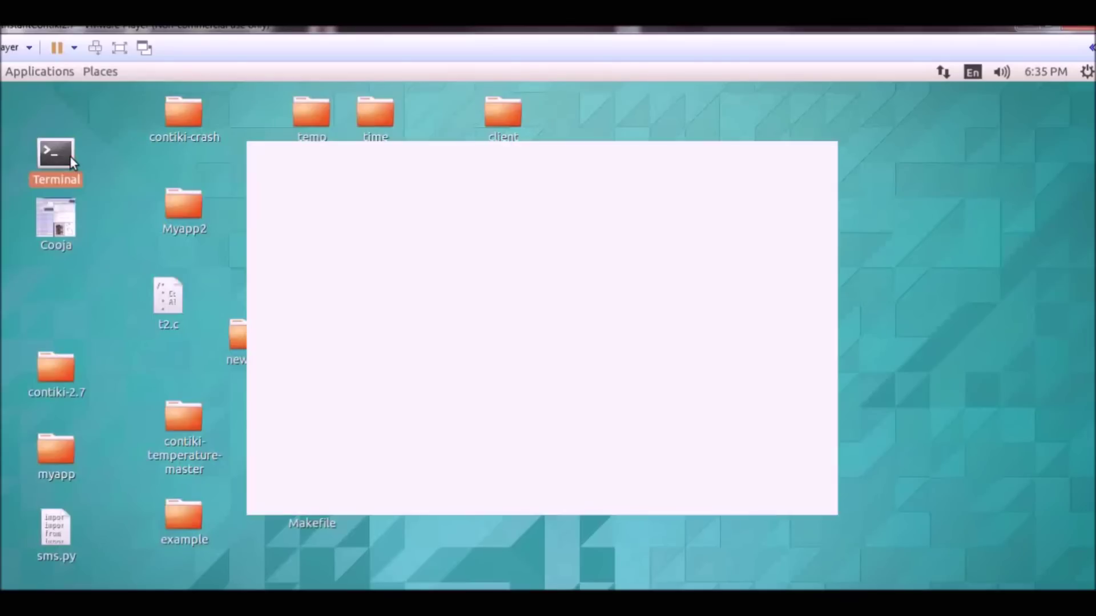
pyautogui.write('make target=native blink')
pyautogui.press('Up')
pyautogui.press('Up')
pyautogui.press('Return')
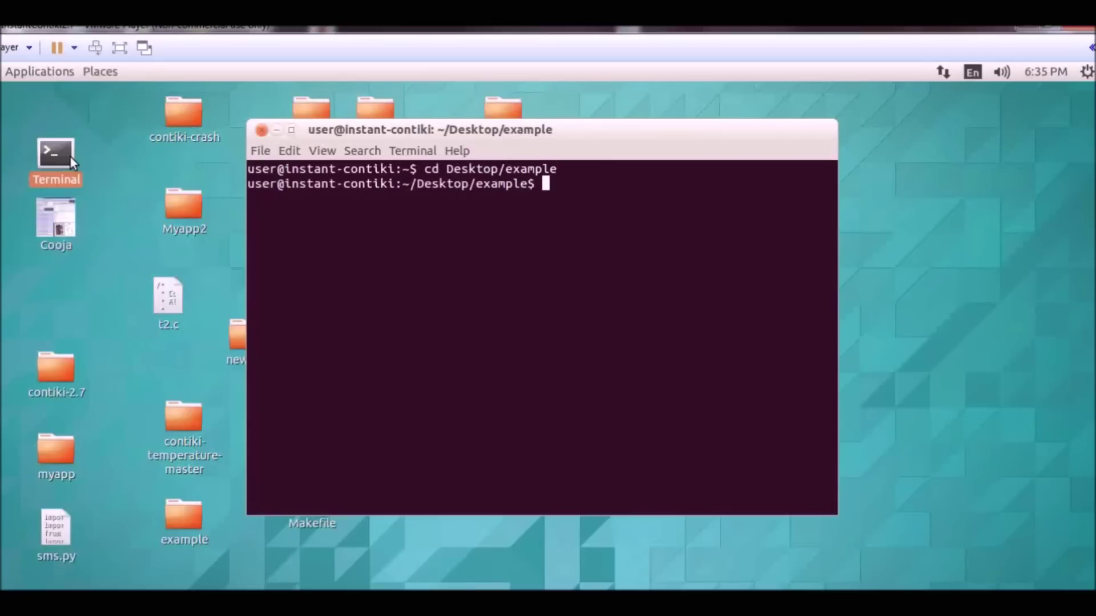
pyautogui.write('cd Makefile')
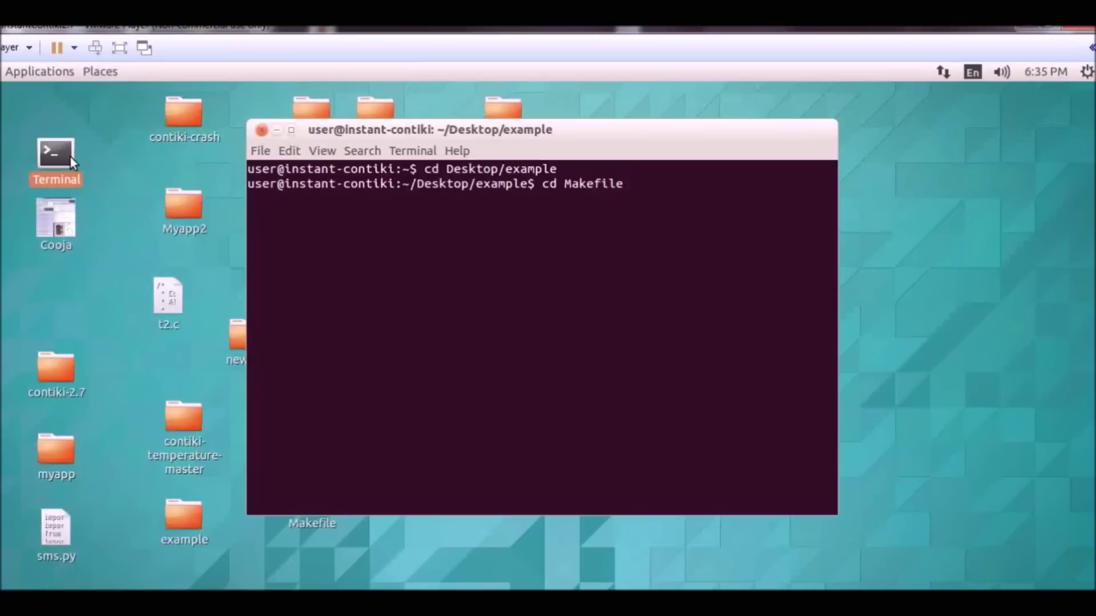
pyautogui.press('Return')
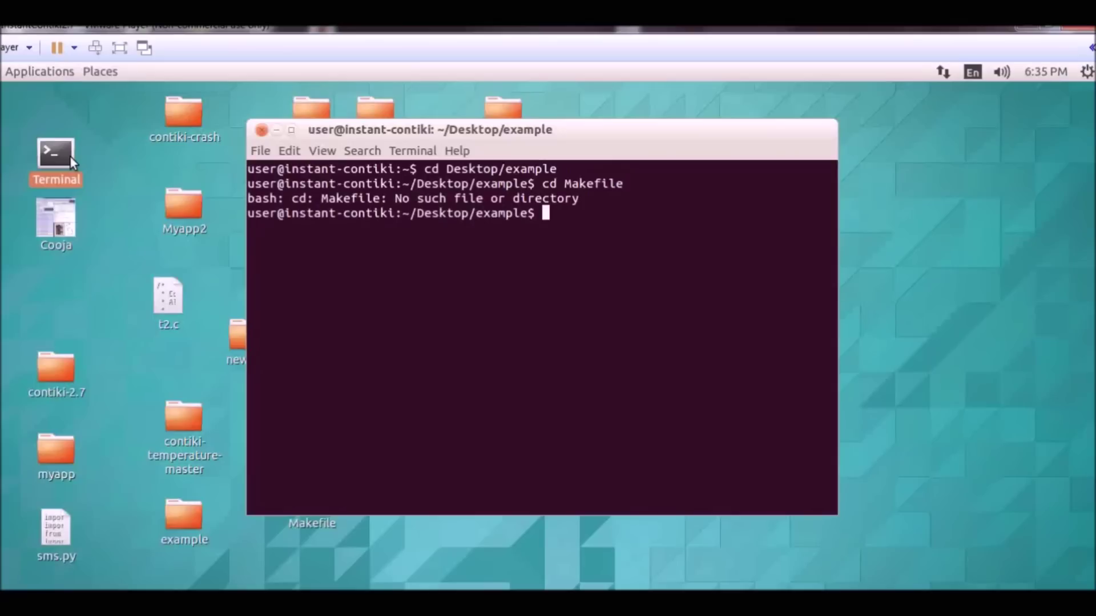
# - Fix the recalled command into 'gedit Makefile' to open the Makefile
pyautogui.press('Up')
pyautogui.press('Left')
pyautogui.press('Left')
pyautogui.press('Left')
pyautogui.press('Left')
pyautogui.press('Left')
pyautogui.press('Left')
pyautogui.press('Left')
pyautogui.press('Left')
pyautogui.press('Left')
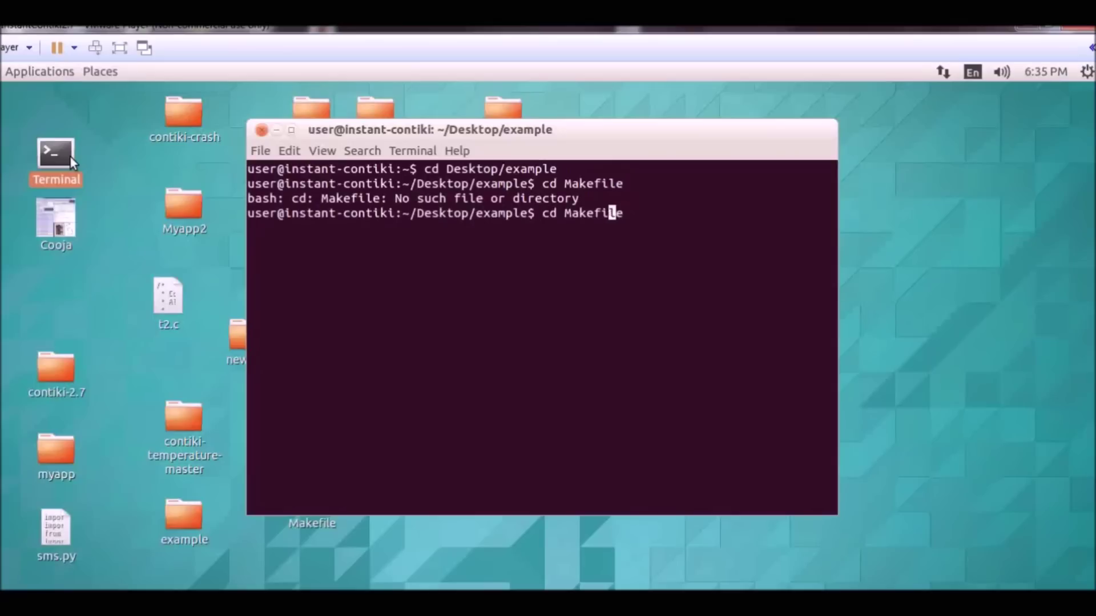
pyautogui.press('BackSpace')
pyautogui.press('BackSpace')
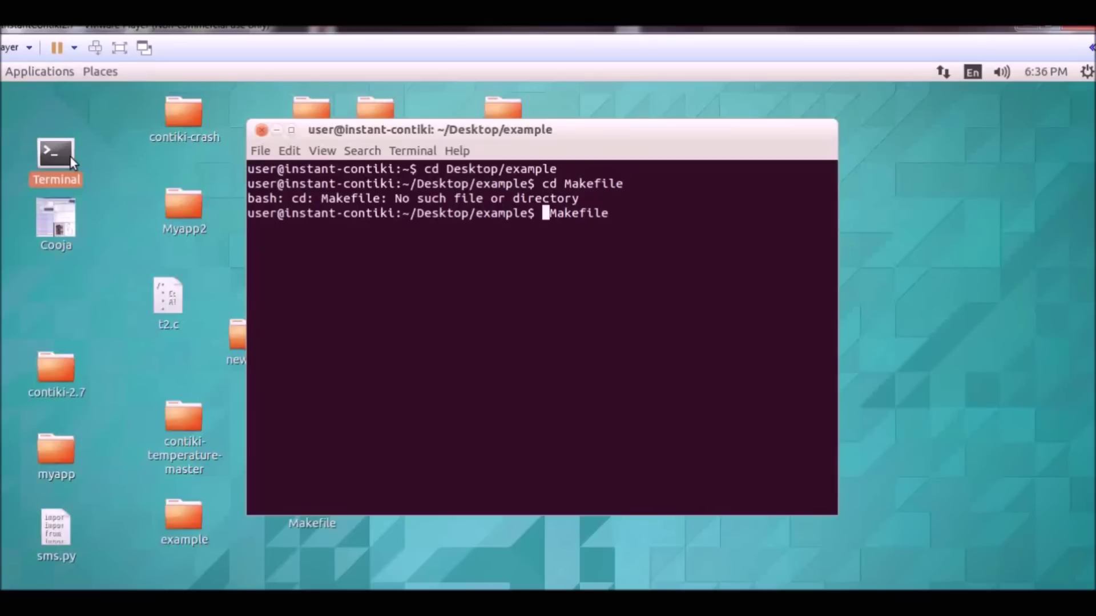
pyautogui.write('gedt')
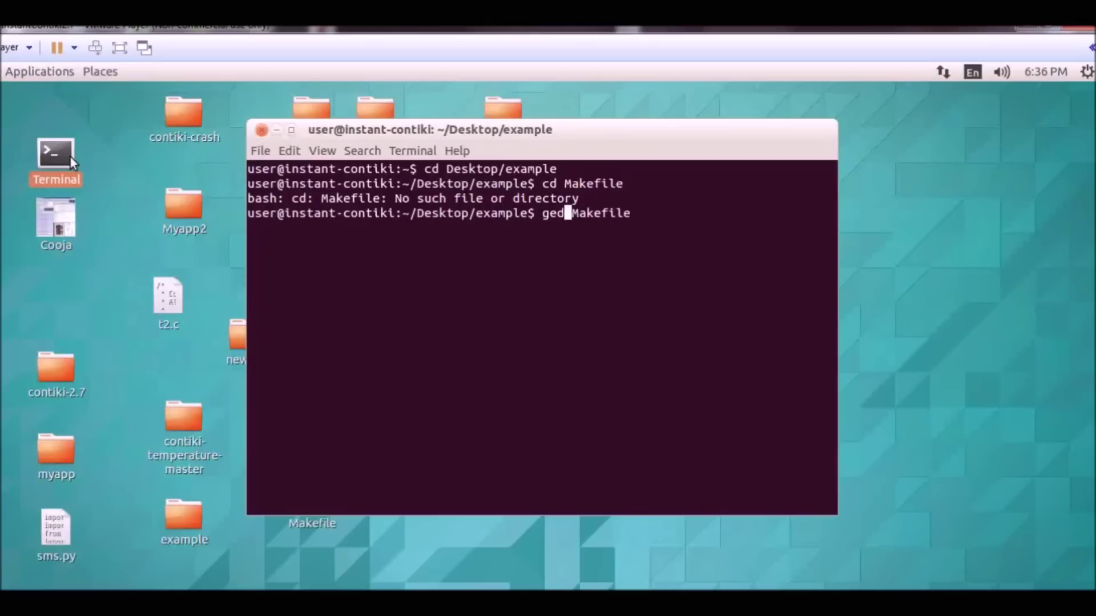
pyautogui.press('BackSpace')
pyautogui.write('it')
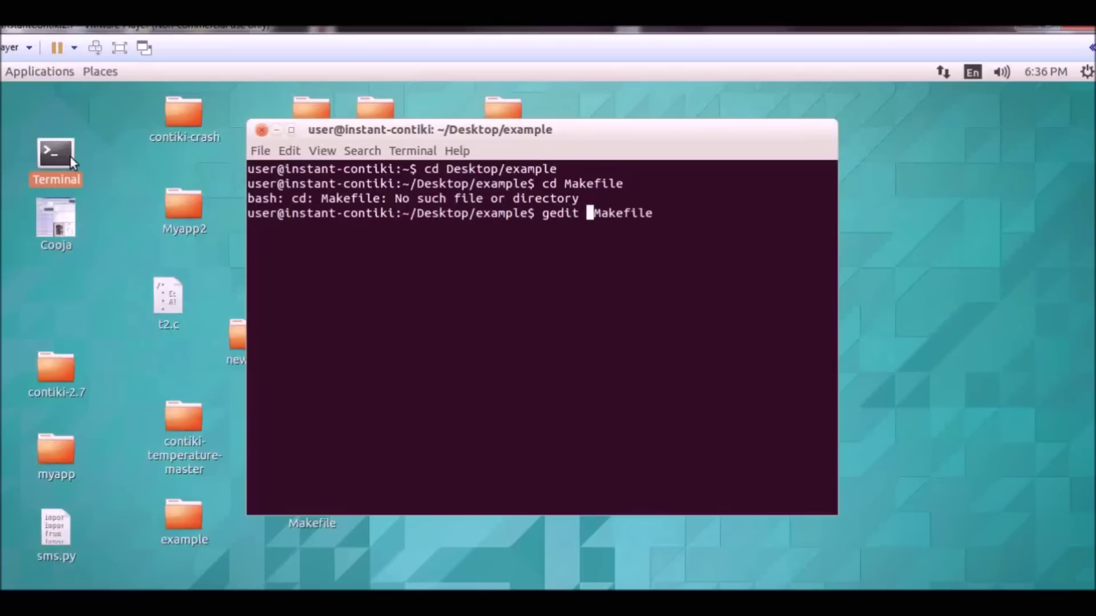
pyautogui.press('Return')
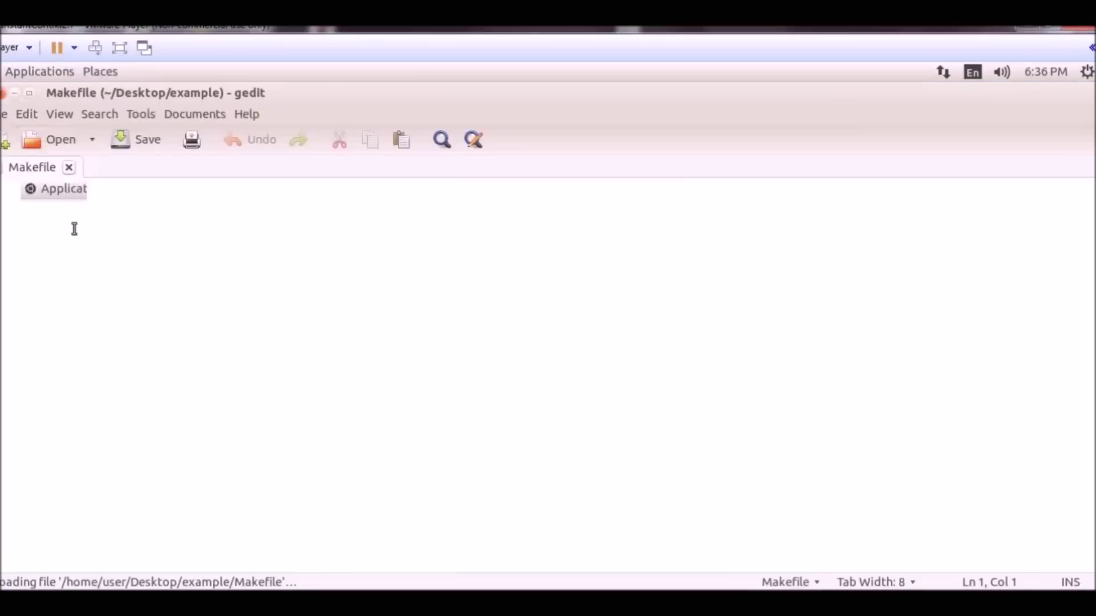
# - Paste the CONTIKI=/home/user/Desktop/contiki-2.7 and Makefile.include lines, then save and close the Makefile
pyautogui.write('CONTIKI= /home/user/Desktop/contiki-2.7 include $(CONTIKI)/Makefile.include')
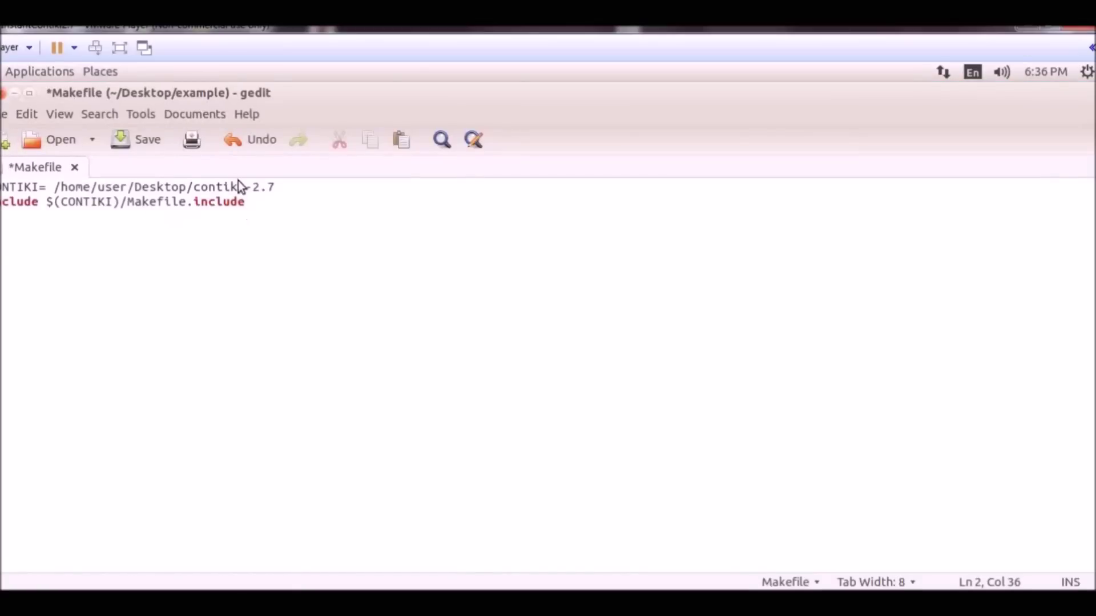
pyautogui.press('Up')
pyautogui.press('End')
pyautogui.press('Down')
pyautogui.hotkey('ctrl', 's')
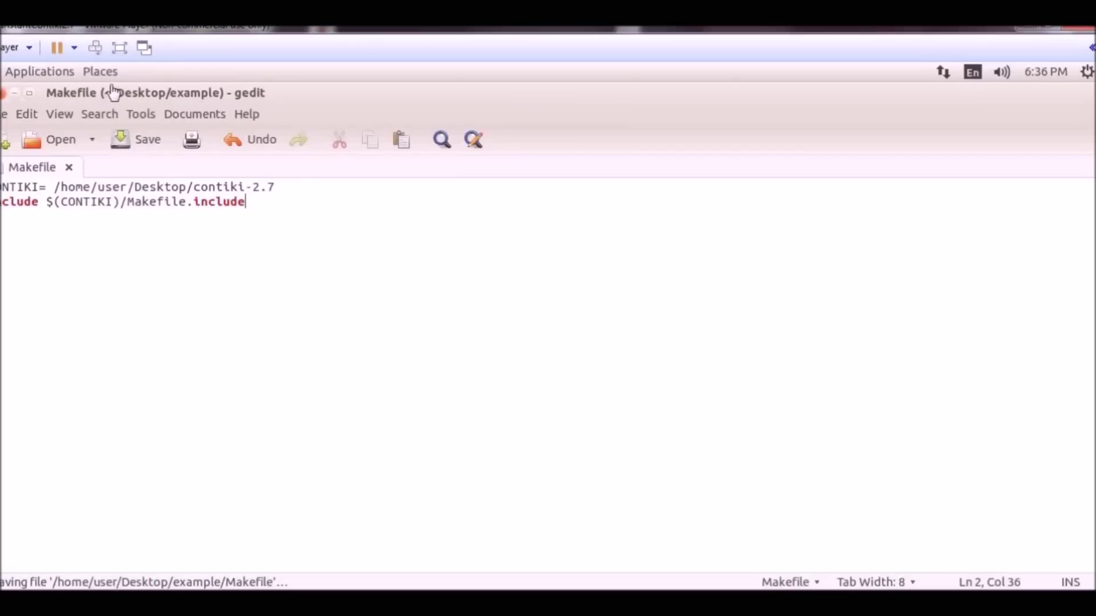
pyautogui.click(4, 95)
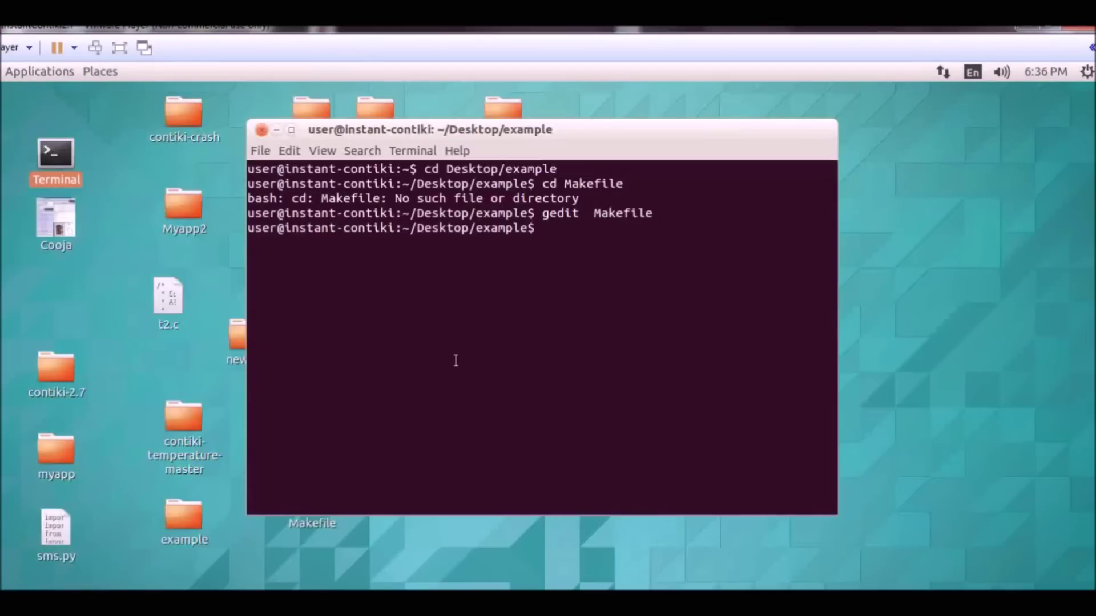
# - Run 'make target=native blink' and let the build finish producing blink.native
pyautogui.write('make target')
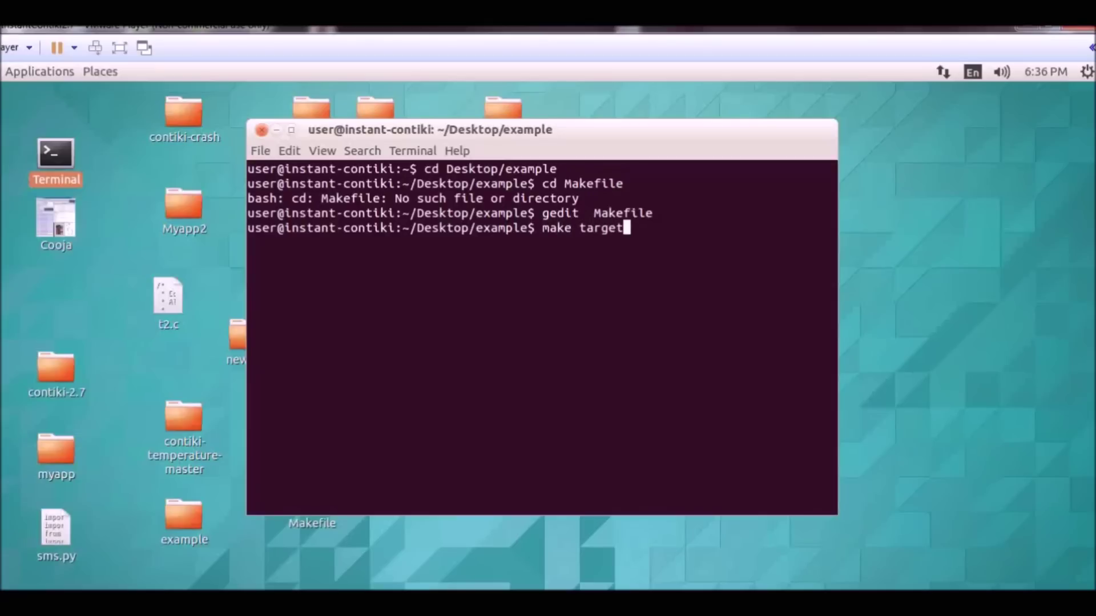
pyautogui.write('=native')
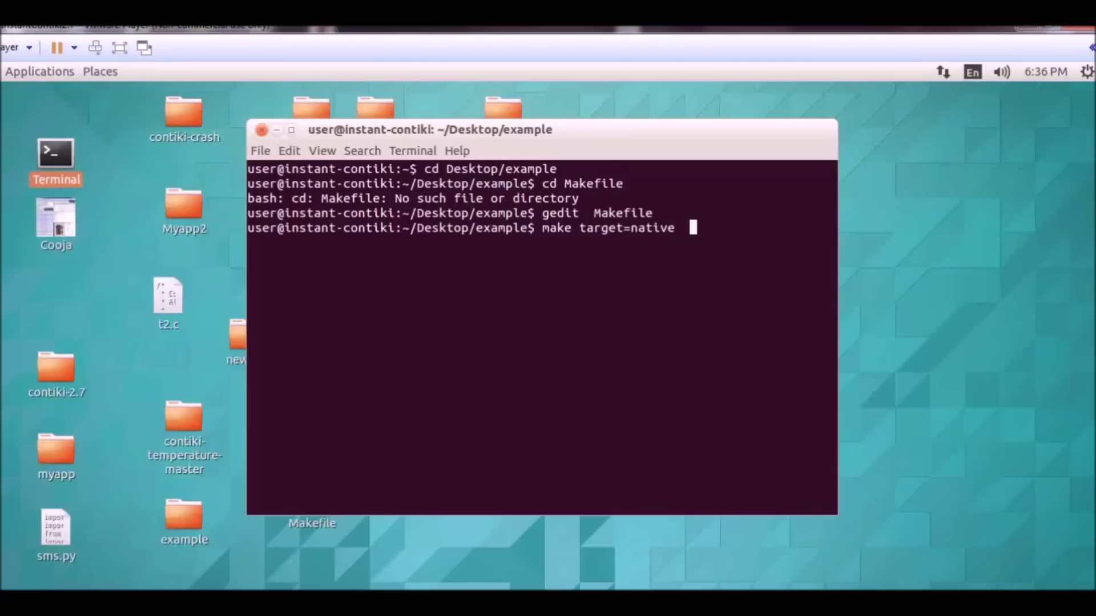
pyautogui.write('blink')
pyautogui.press('Return')
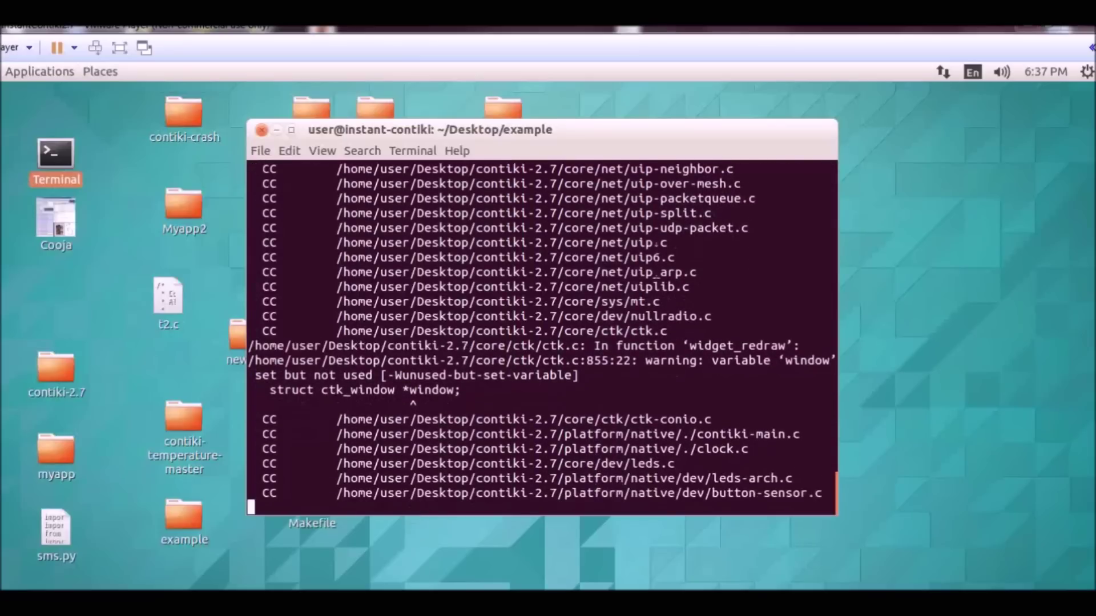
pyautogui.click(112, 498)
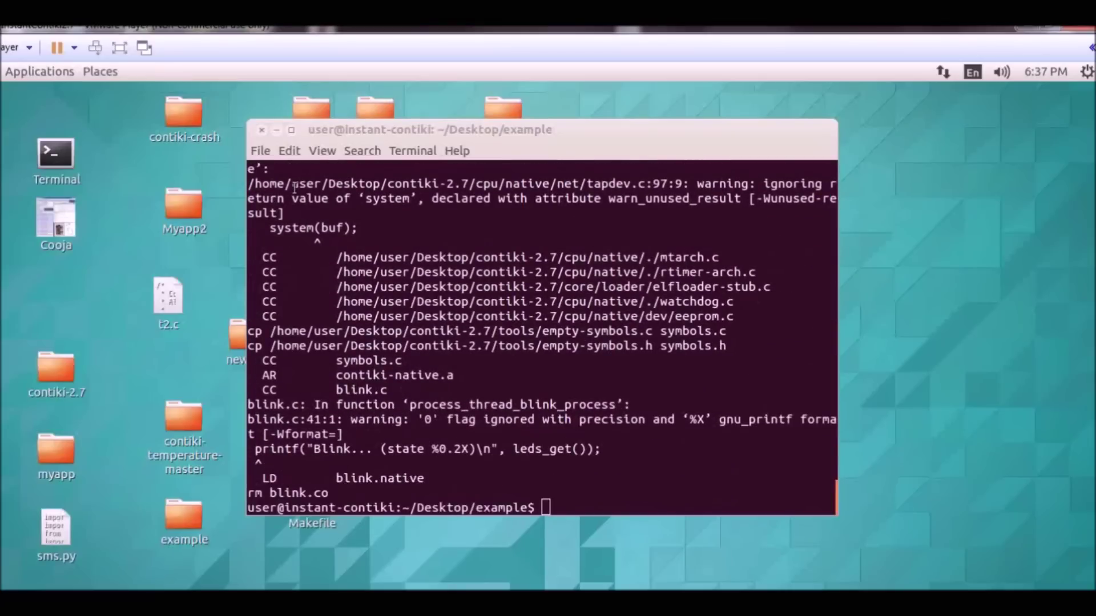
# - Hide the terminal, open the example folder to see blink.native, then raise the terminal again
pyautogui.click(284, 135)
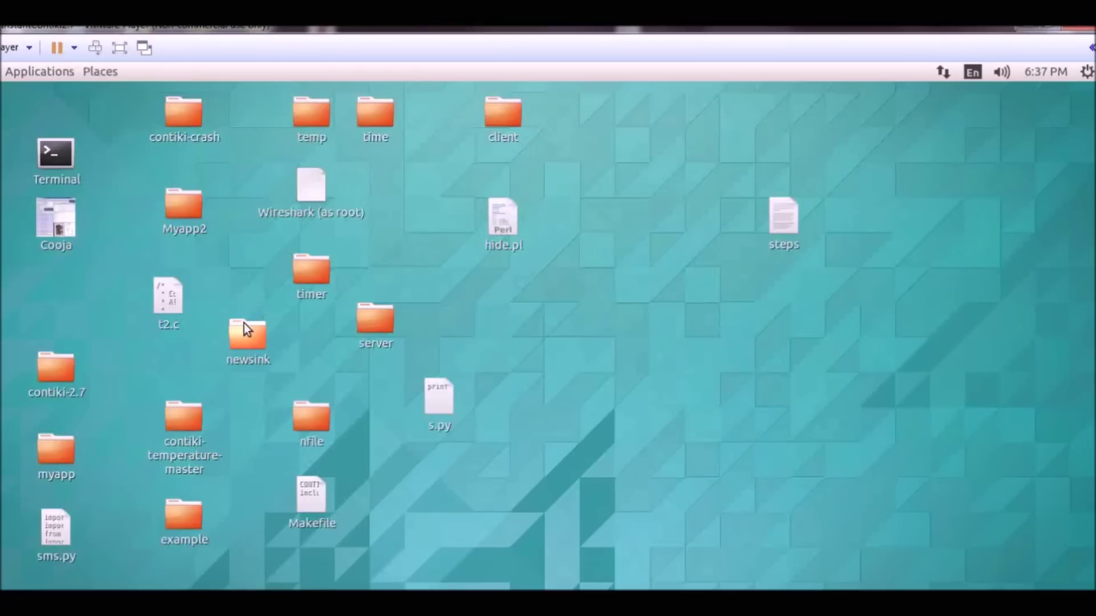
pyautogui.doubleClick(198, 508)
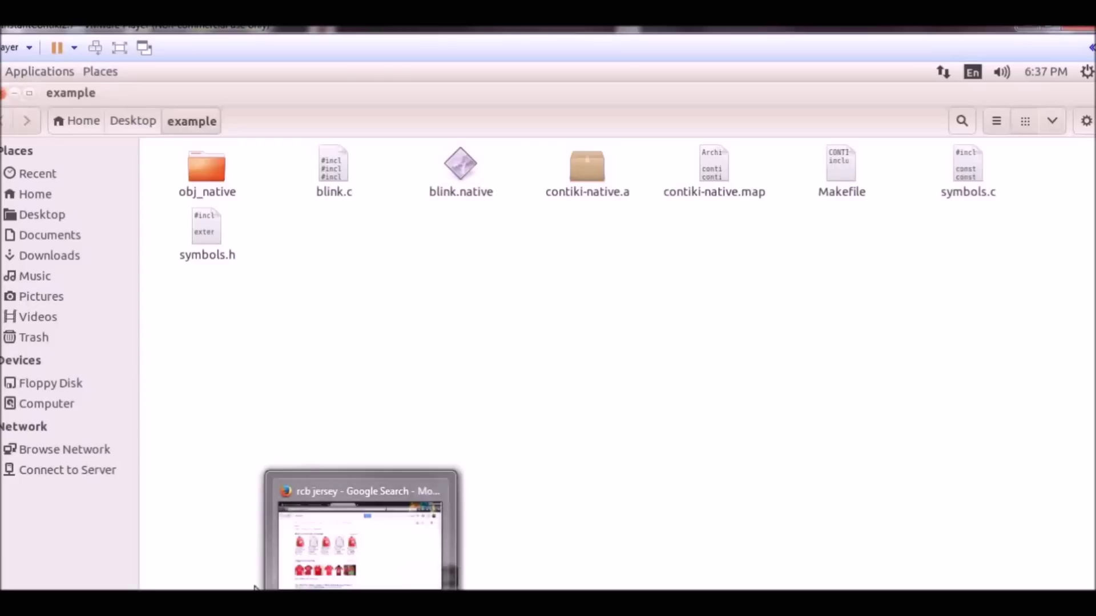
pyautogui.click(265, 599)
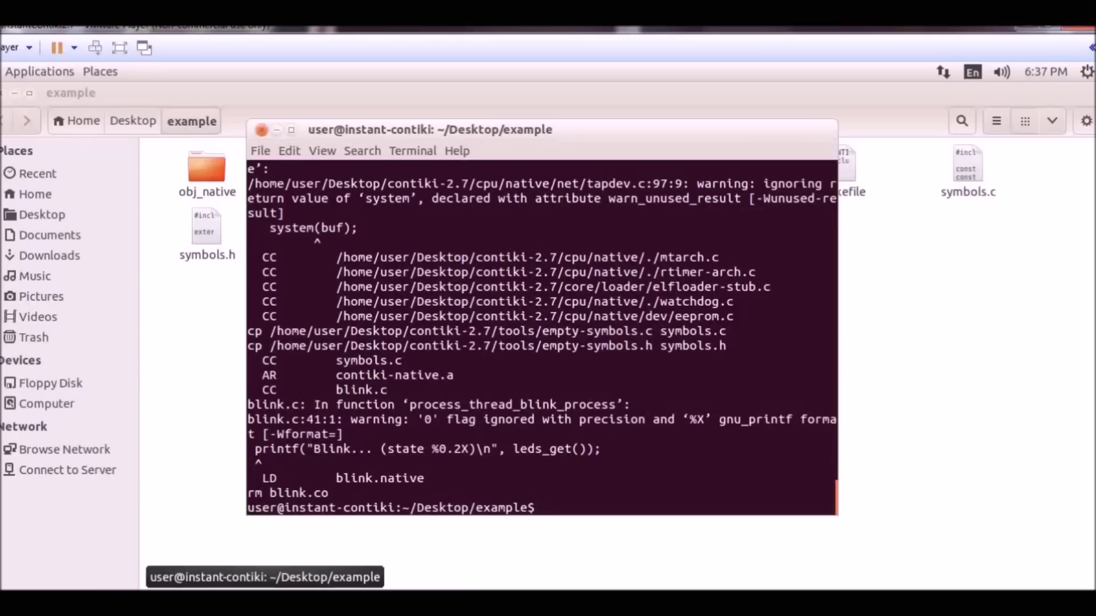
# - Run ./blink.native to watch its Blink state and Sensor says output, then close the terminal
pyautogui.write('./blink.native')
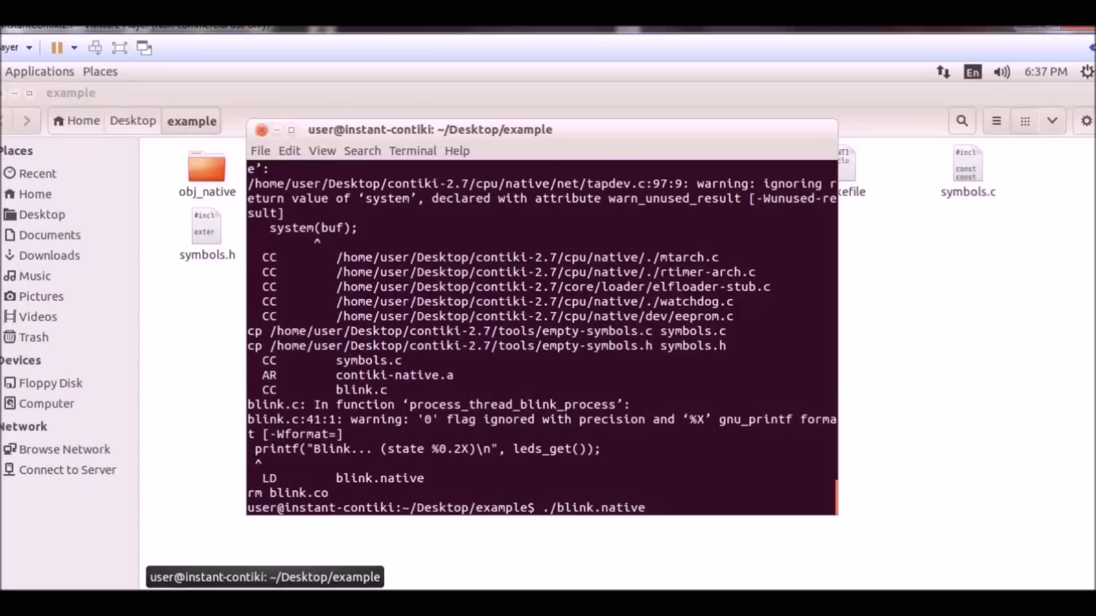
pyautogui.press('Return')
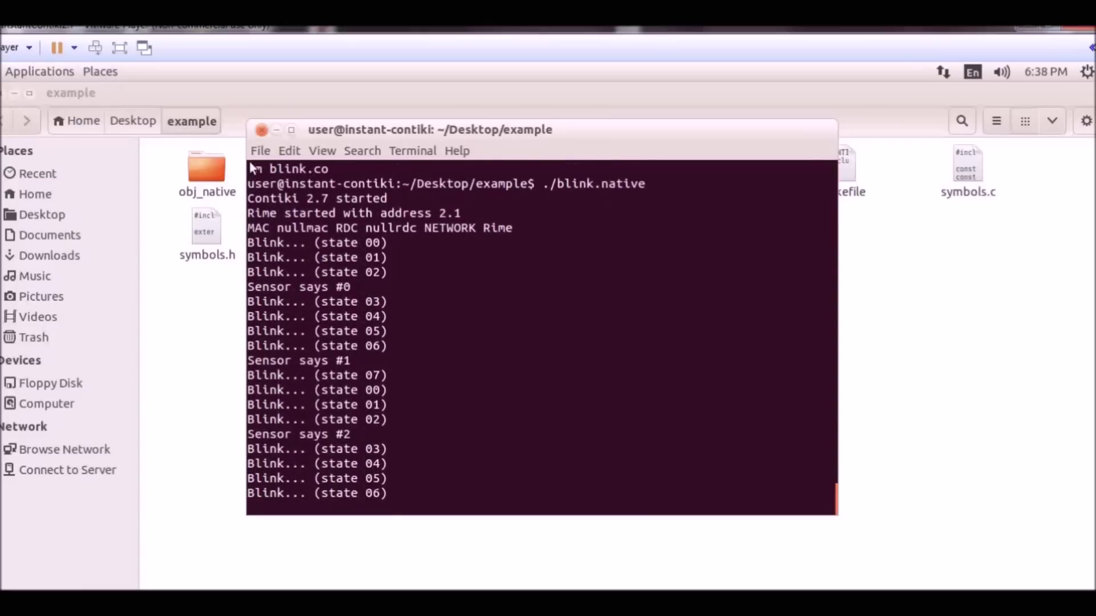
pyautogui.click(263, 132)
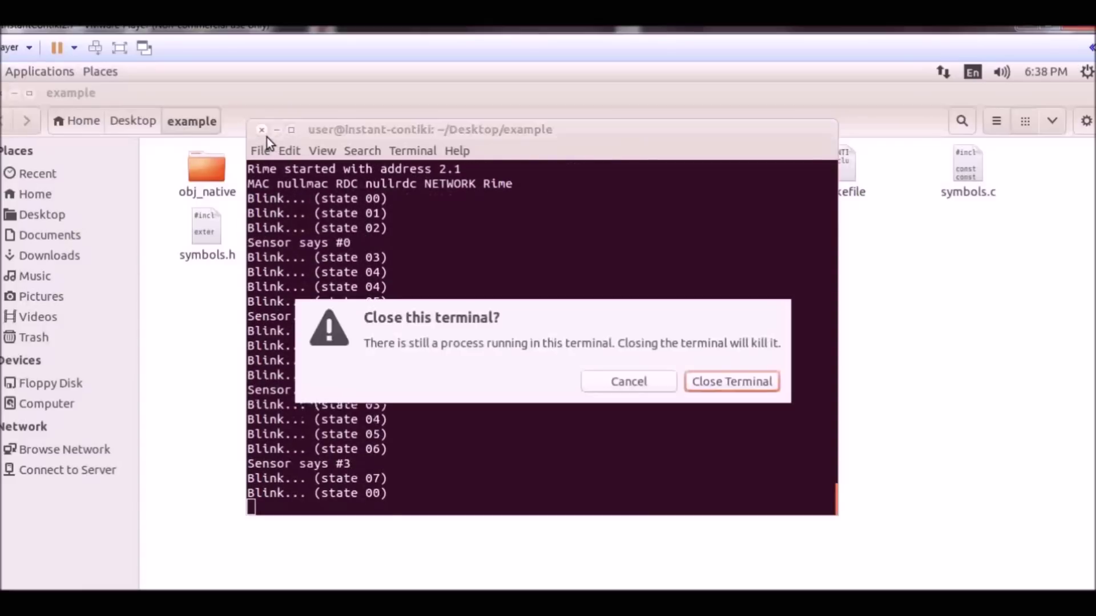
# - Keep the terminal running, minimize it, and open blink.c from the example folder
pyautogui.click(643, 391)
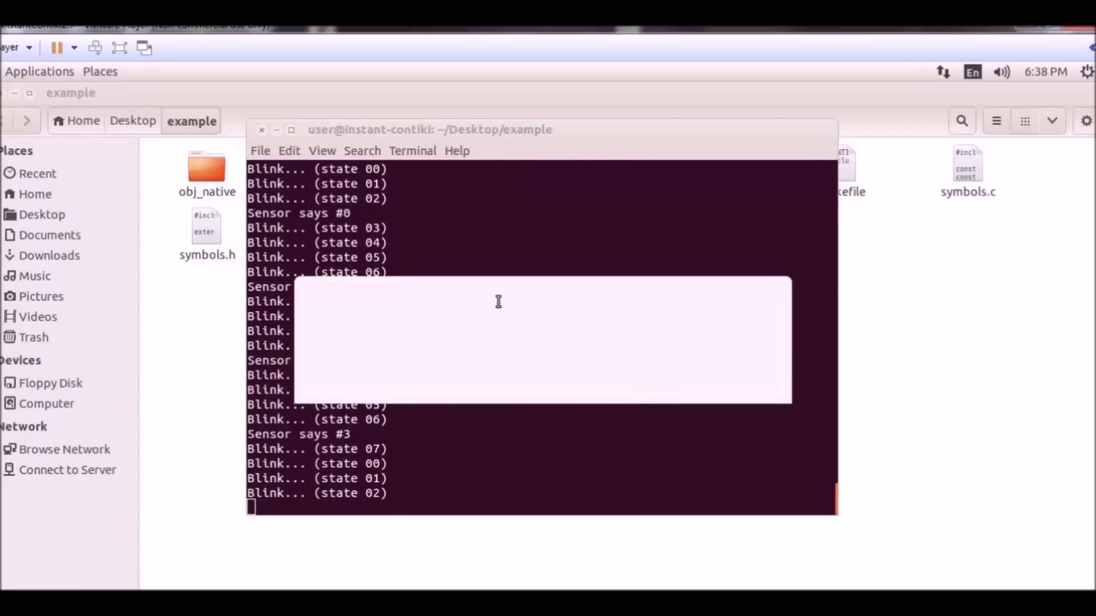
pyautogui.click(277, 130)
pyautogui.click(331, 197)
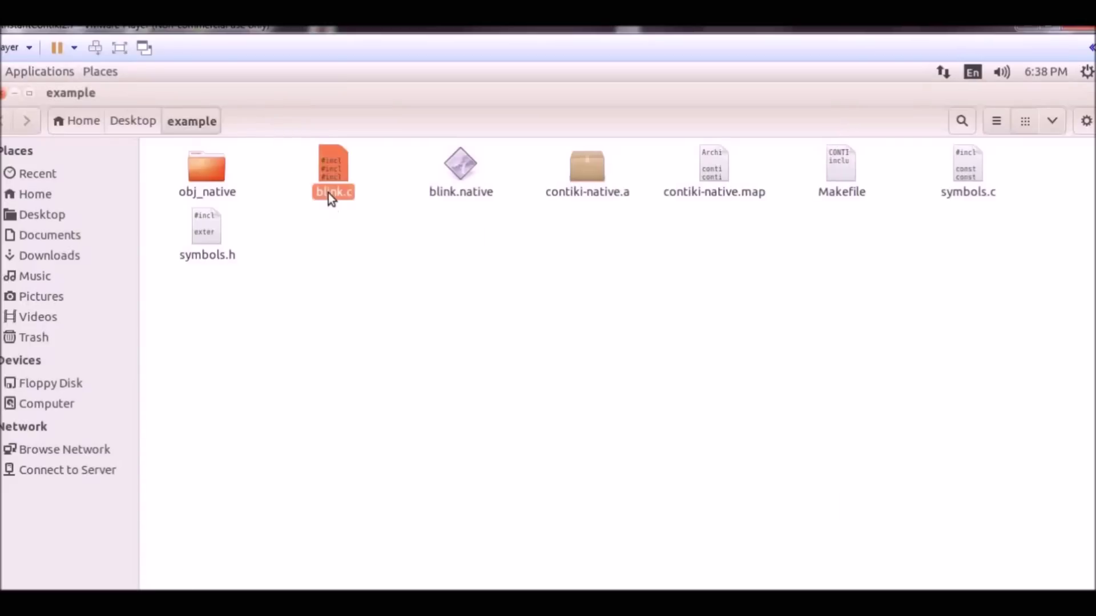
pyautogui.doubleClick(330, 193)
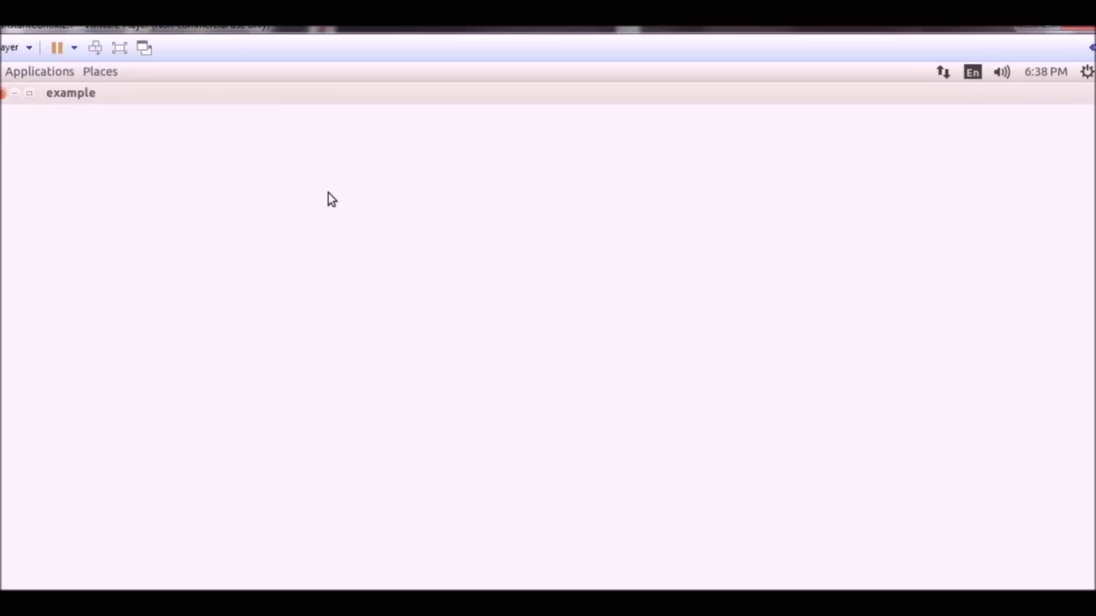
# - Walk through hello_world_process: AUTOSTART_PROCESSES, PROCESS_BEGIN, the CLOCK_SECOND * 4 timer, and while(1)
pyautogui.scroll(-6, 68, 219)
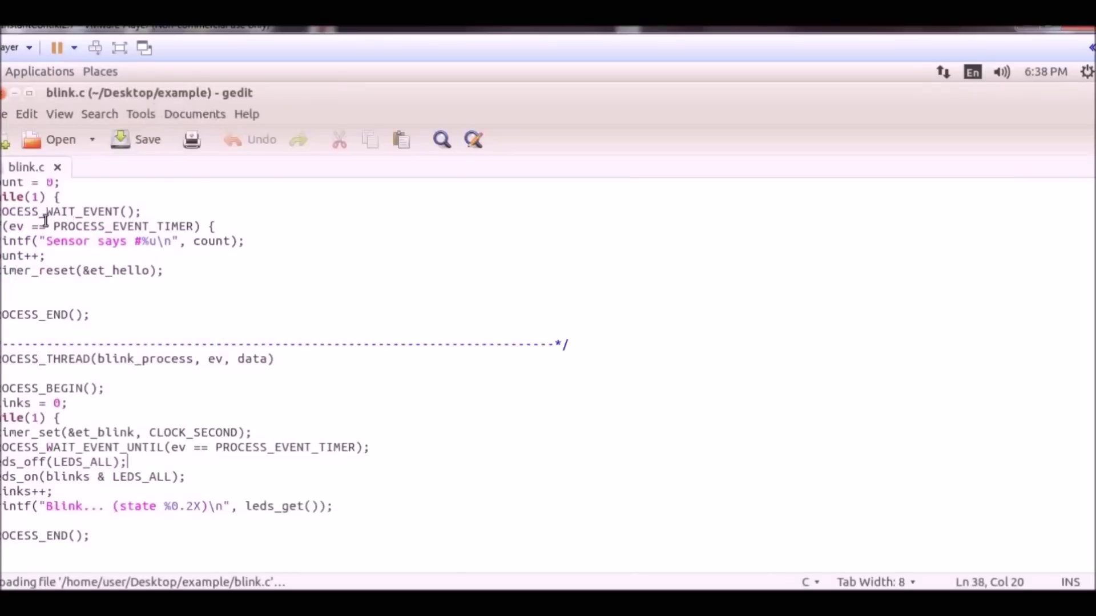
pyautogui.scroll(3, 43, 214)
pyautogui.scroll(3, 37, 220)
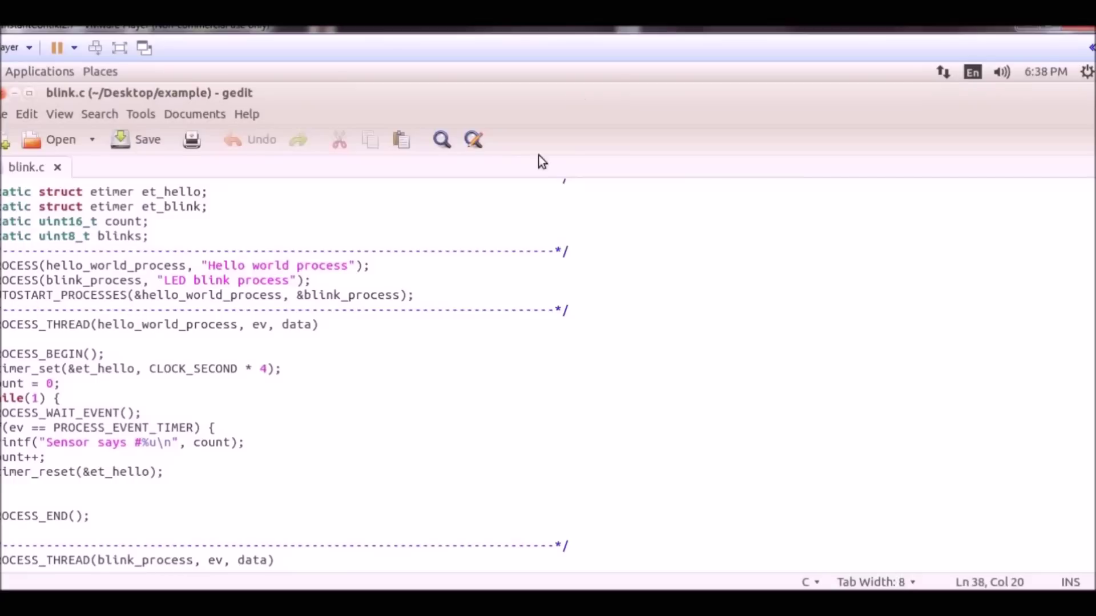
pyautogui.click(419, 303)
pyautogui.click(114, 355)
pyautogui.click(264, 374)
pyautogui.click(84, 401)
# - Point out PROCESS_WAIT_EVENT, the four-second timer and timer_reset in hello_world_process
pyautogui.click(137, 414)
pyautogui.click(274, 371)
pyautogui.click(187, 476)
pyautogui.press('Down')
pyautogui.press('Down')
pyautogui.press('Down')
pyautogui.press('Down')
pyautogui.press('Down')
pyautogui.press('Down')
pyautogui.press('Down')
pyautogui.press('Down')
pyautogui.press('Down')
pyautogui.press('Down')
pyautogui.press('Down')
pyautogui.press('Down')
pyautogui.press('Down')
pyautogui.press('Down')
pyautogui.press('Down')
pyautogui.press('Down')
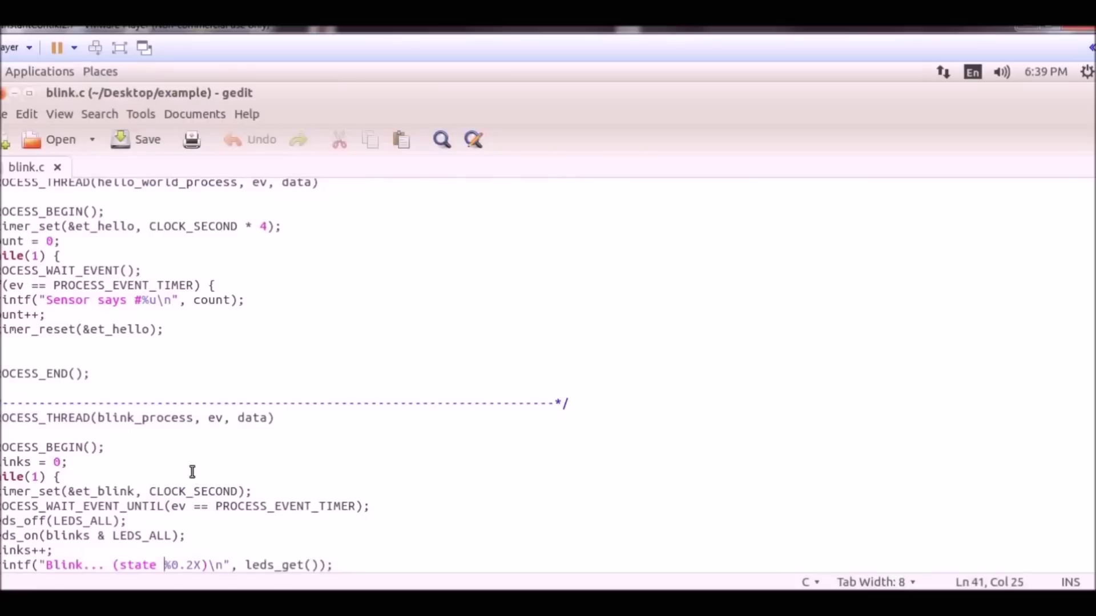
# - Walk through blink_process's CLOCK_SECOND timer and LED lines, then switch to the blink.native terminal
pyautogui.click(136, 422)
pyautogui.press('Down')
pyautogui.press('Down')
pyautogui.click(233, 501)
pyautogui.press('Down')
pyautogui.press('Down')
pyautogui.press('Down')
pyautogui.press('Down')
pyautogui.press('Down')
pyautogui.click(46, 541)
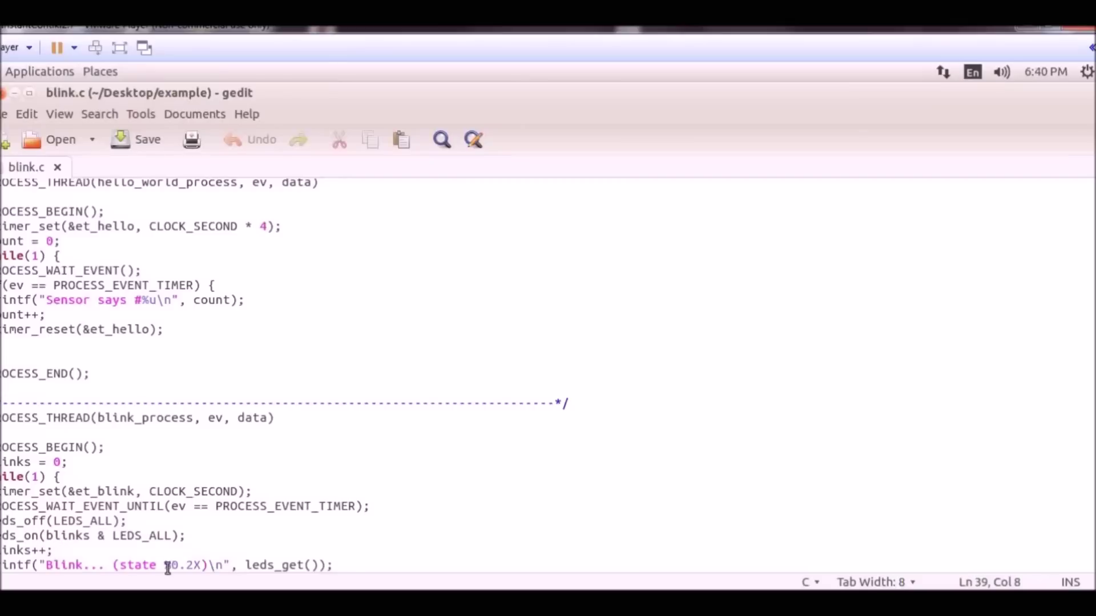
pyautogui.scroll(-2, 984, 331)
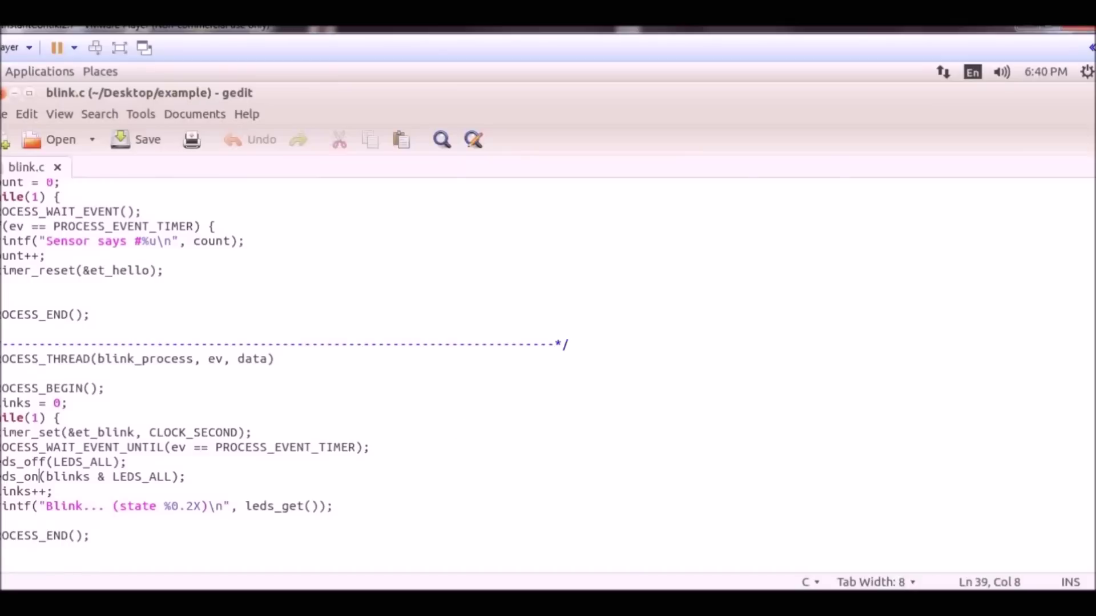
pyautogui.hotkey('alt', 'Tab')
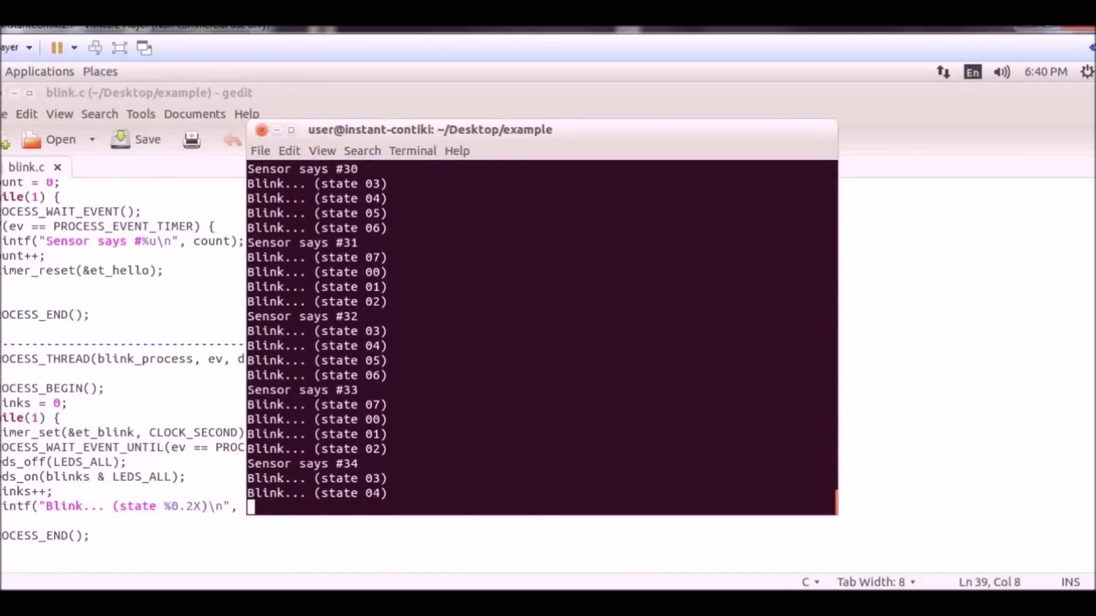
# - Suspend the running blink.native program with Ctrl+Z
pyautogui.hotkey('ctrl', 'z')
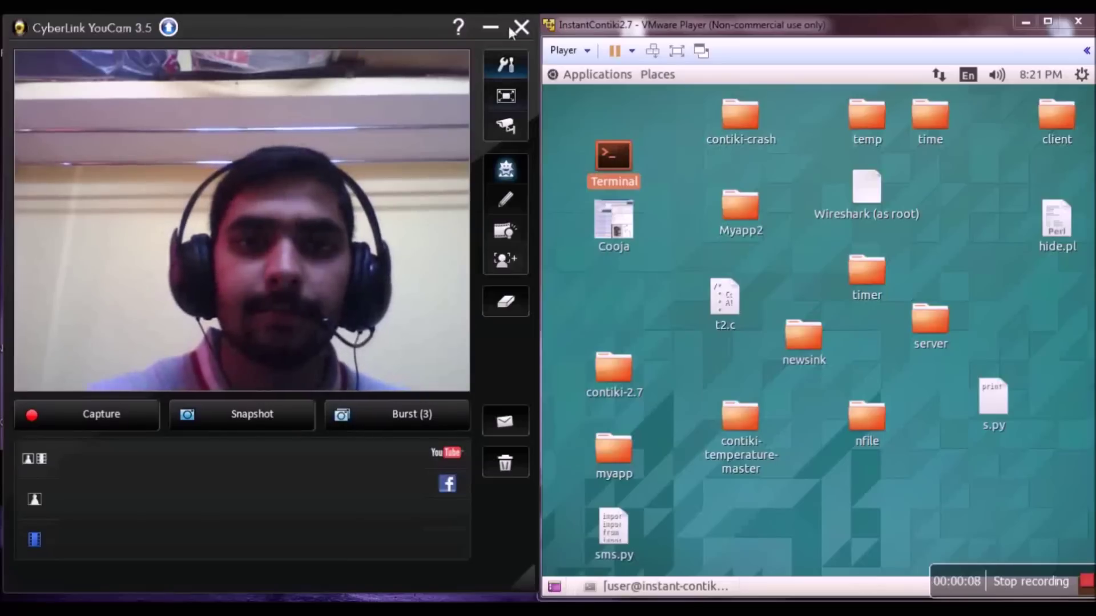
# - Minimize the YouCam webcam window and maximize the VMware Player window
pyautogui.click(489, 29)
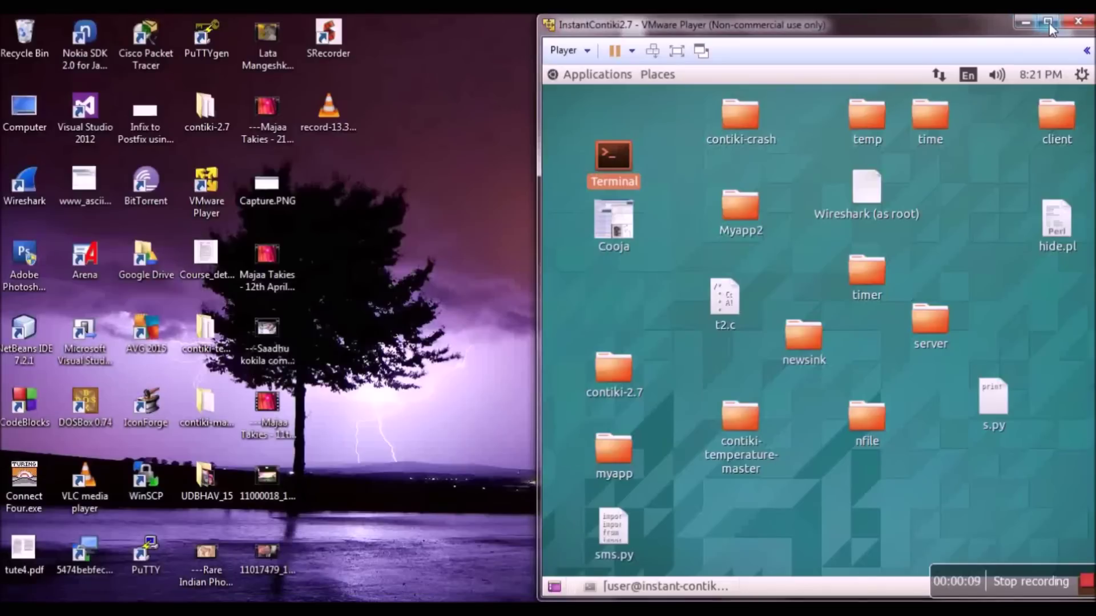
pyautogui.click(1047, 21)
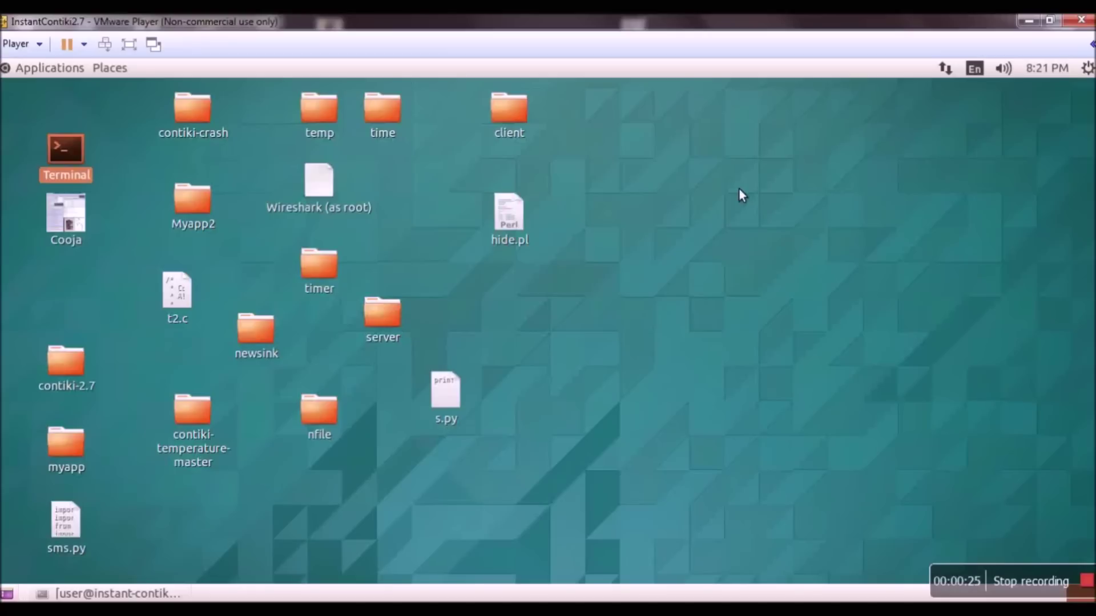
# - Open a terminal, centre it, and type cd Desktop with the typo fixed
pyautogui.doubleClick(67, 149)
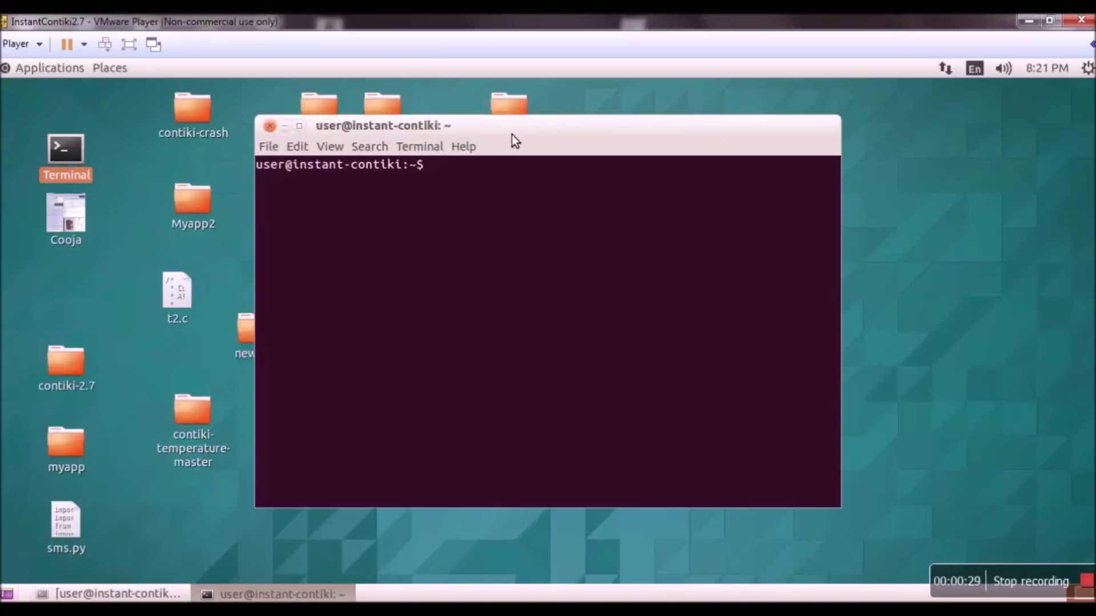
pyautogui.moveTo(511, 135); pyautogui.dragTo(591, 132)
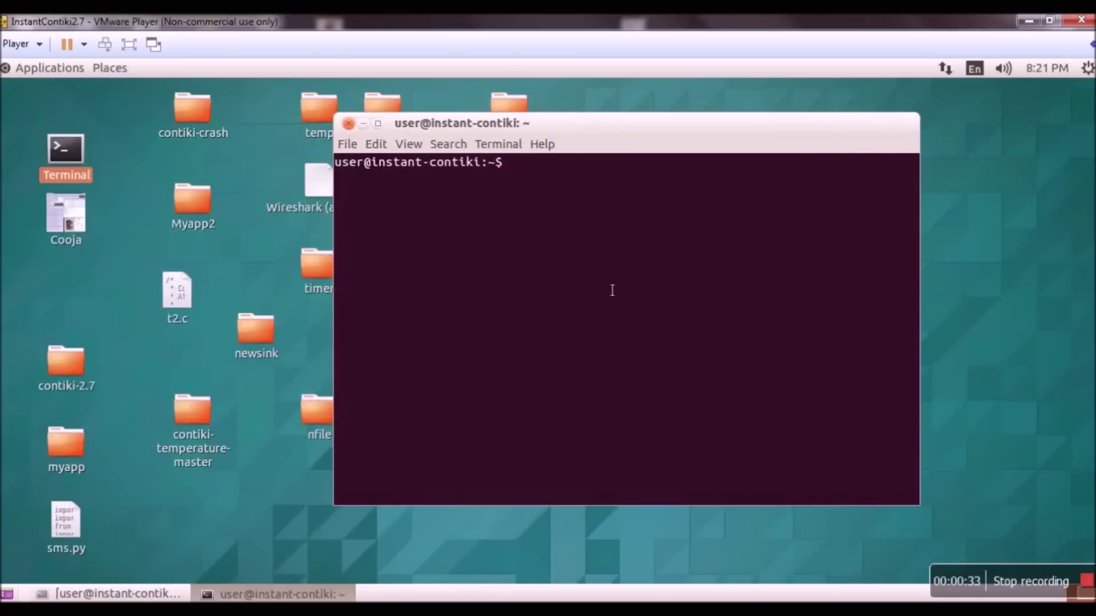
pyautogui.write('cd De')
pyautogui.write('ktop')
pyautogui.press('Left')
pyautogui.press('Left')
pyautogui.press('Left')
pyautogui.press('Left')
pyautogui.write('s')
pyautogui.press('Right')
pyautogui.press('Right')
pyautogui.press('Right')
pyautogui.press('Right')
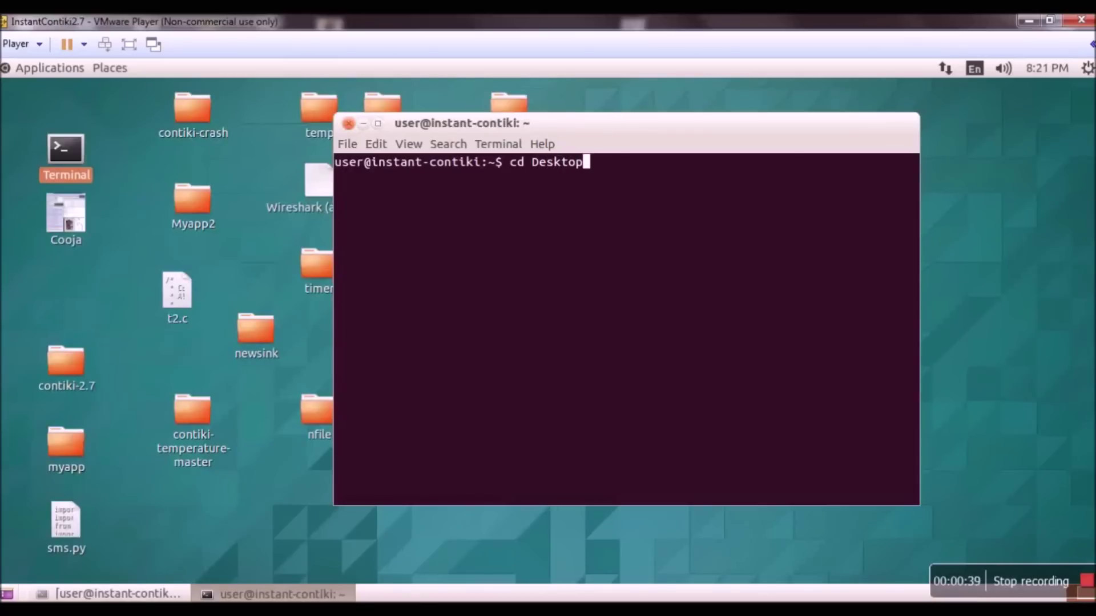
# - Change into Desktop/contiki-2.7/tools/cooja and run ant run to build Cooja
pyautogui.write('/contil')
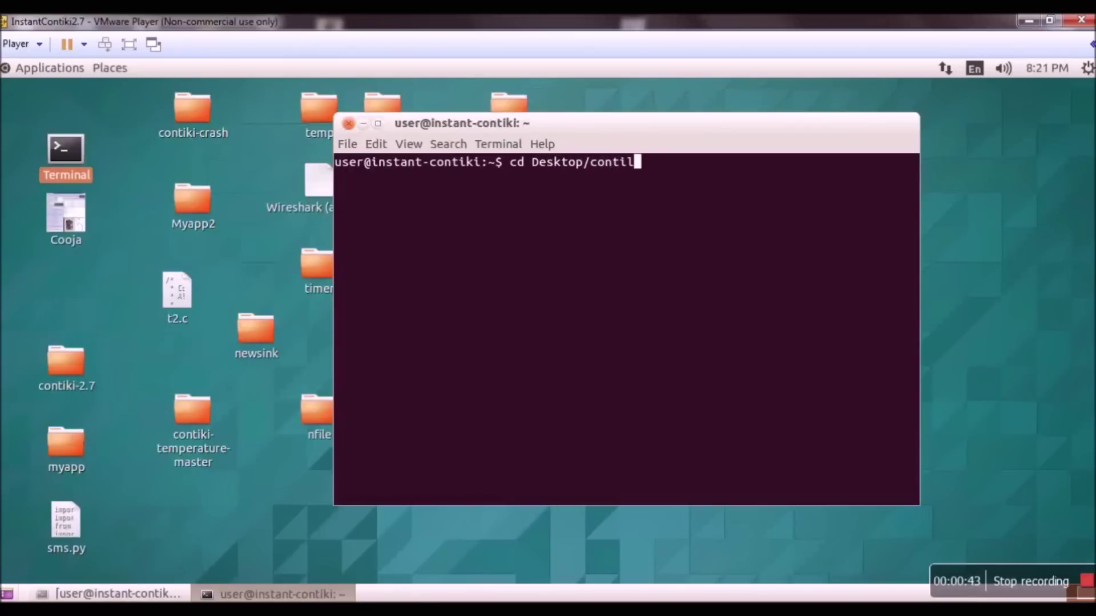
pyautogui.write('i-2.7')
pyautogui.press('Left')
pyautogui.press('Left')
pyautogui.press('Left')
pyautogui.press('Left')
pyautogui.press('Left')
pyautogui.press('Left')
pyautogui.press('Delete')
pyautogui.write('k')
pyautogui.press('End')
pyautogui.write('/to')
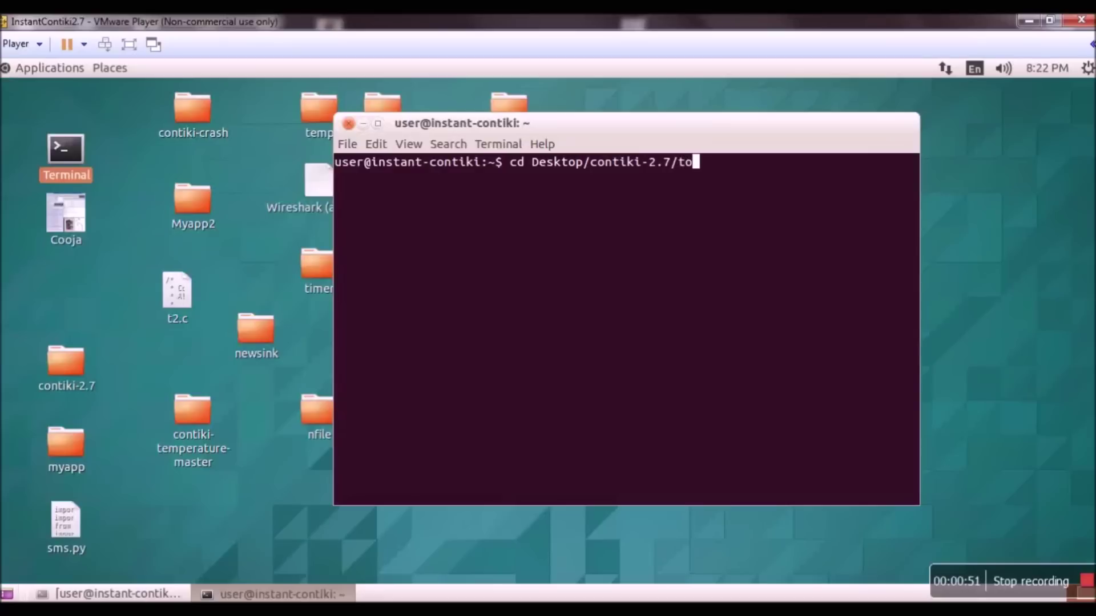
pyautogui.write('ols/cooja')
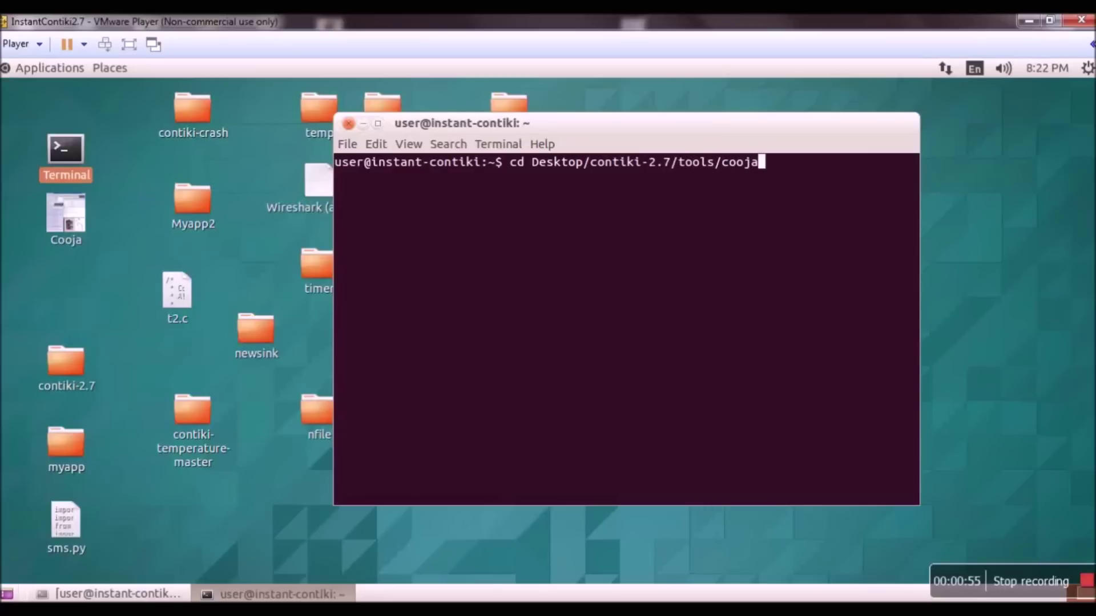
pyautogui.press('Return')
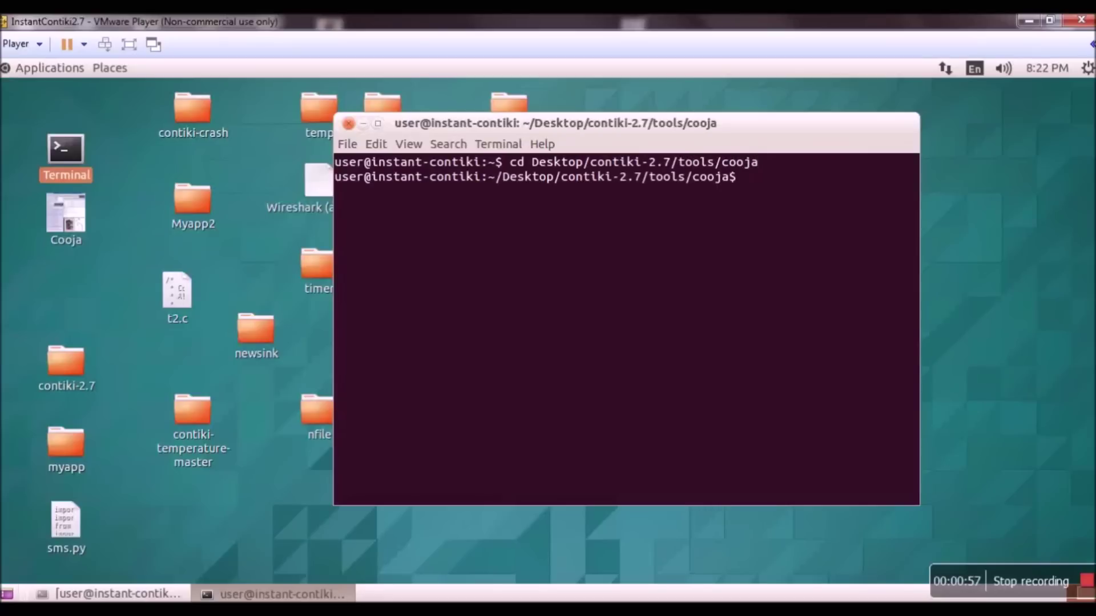
pyautogui.write('ant run')
pyautogui.press('Return')
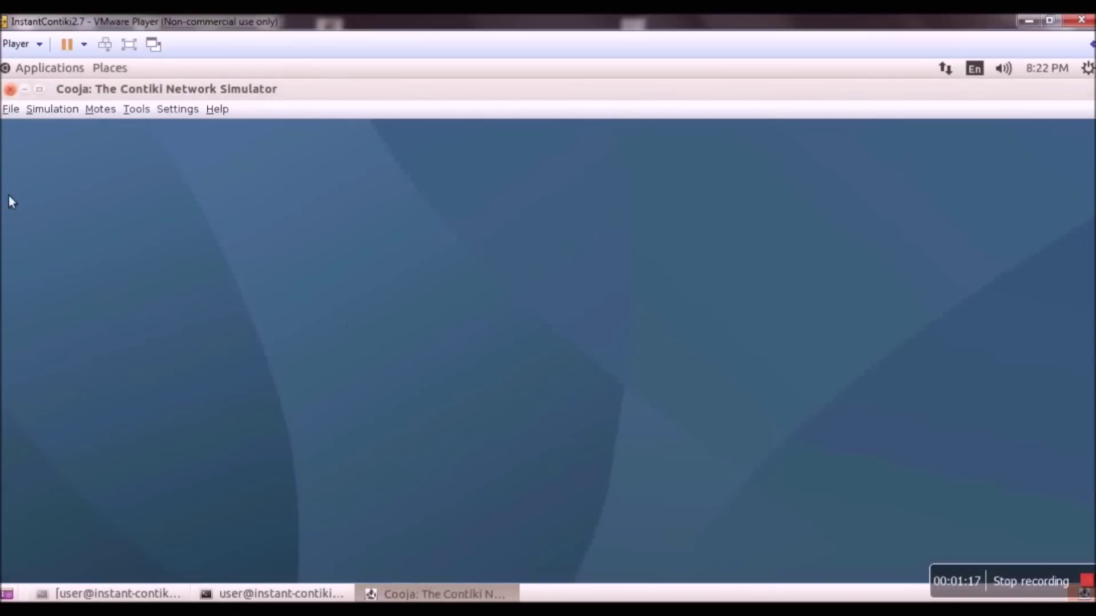
# - Create a new simulation named Demo_1, keeping the default UDGM Distance Loss radio medium
pyautogui.click(18, 115)
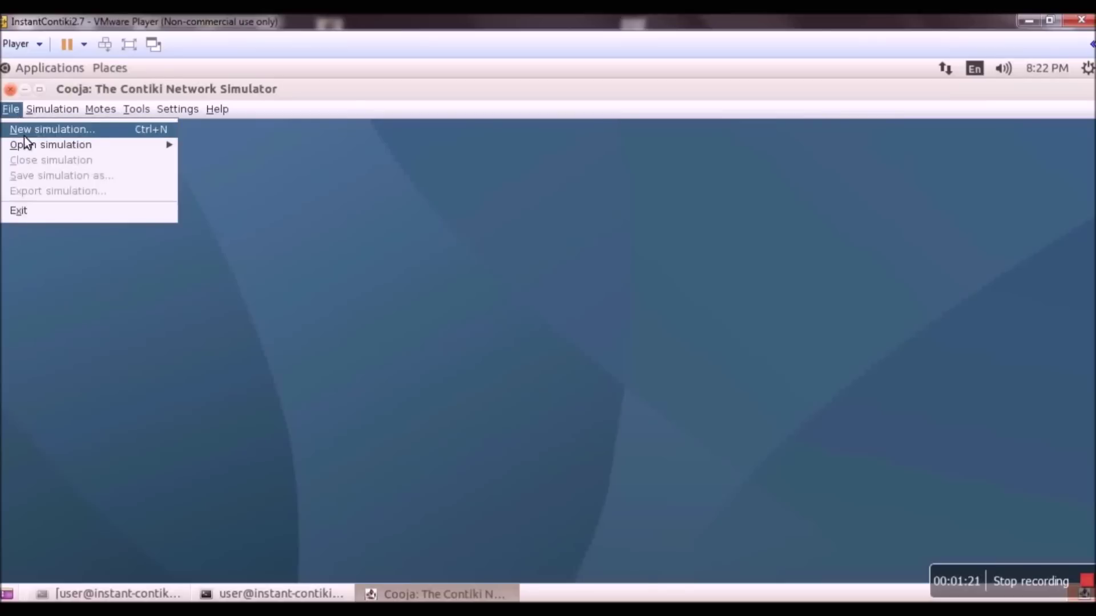
pyautogui.click(24, 134)
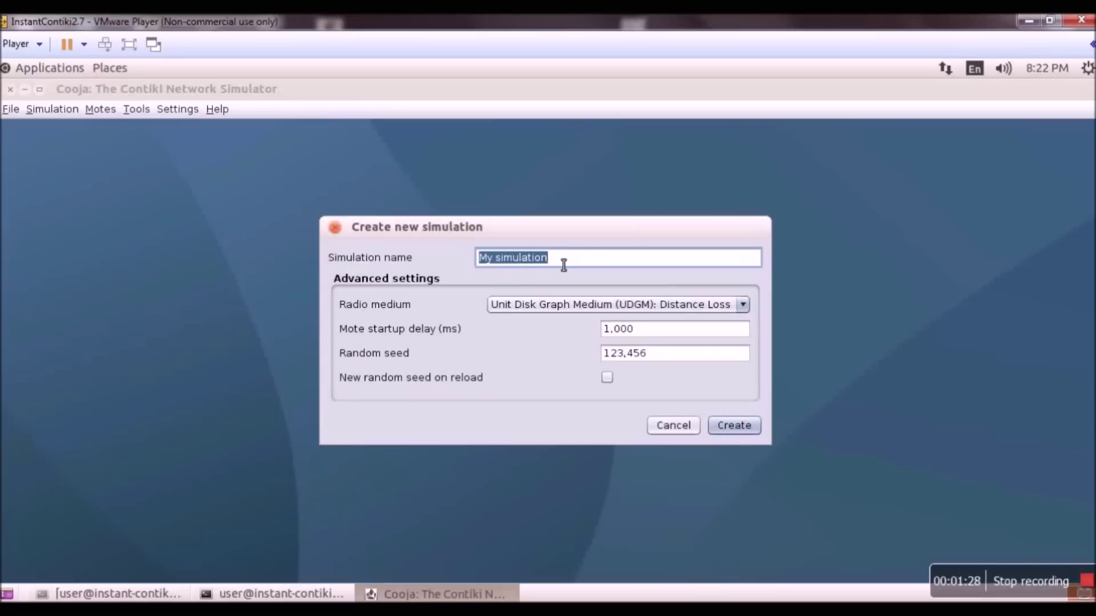
pyautogui.write('Demo_1')
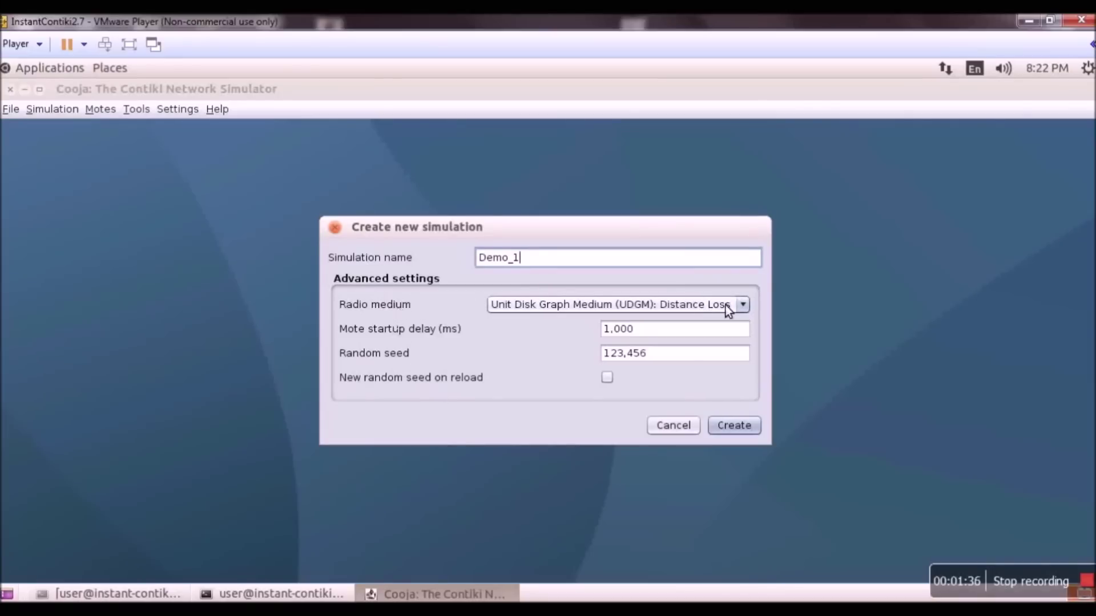
pyautogui.click(749, 307)
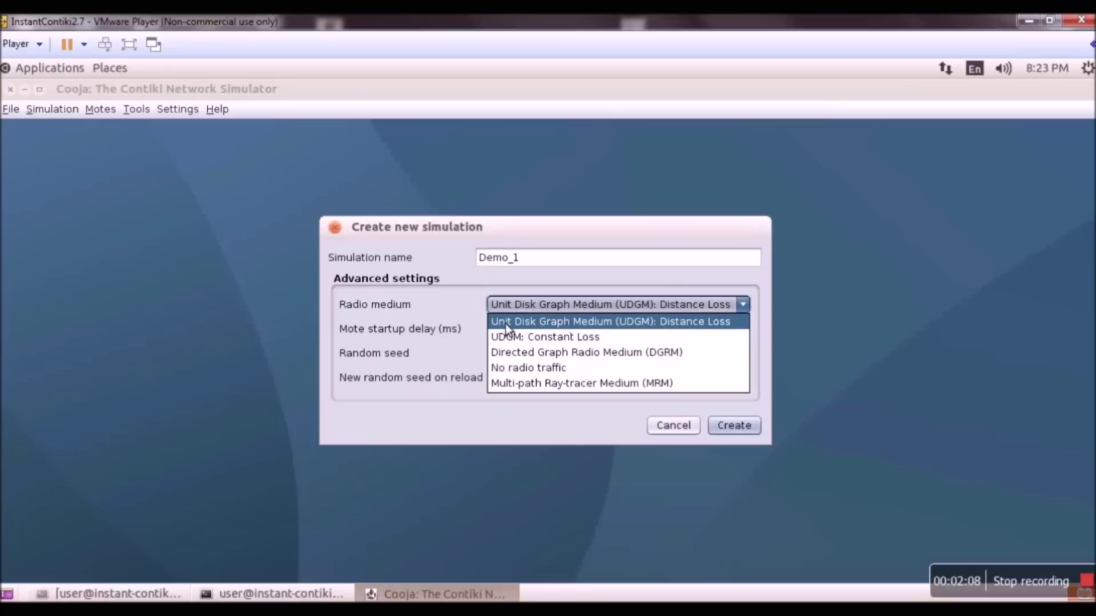
pyautogui.click(458, 310)
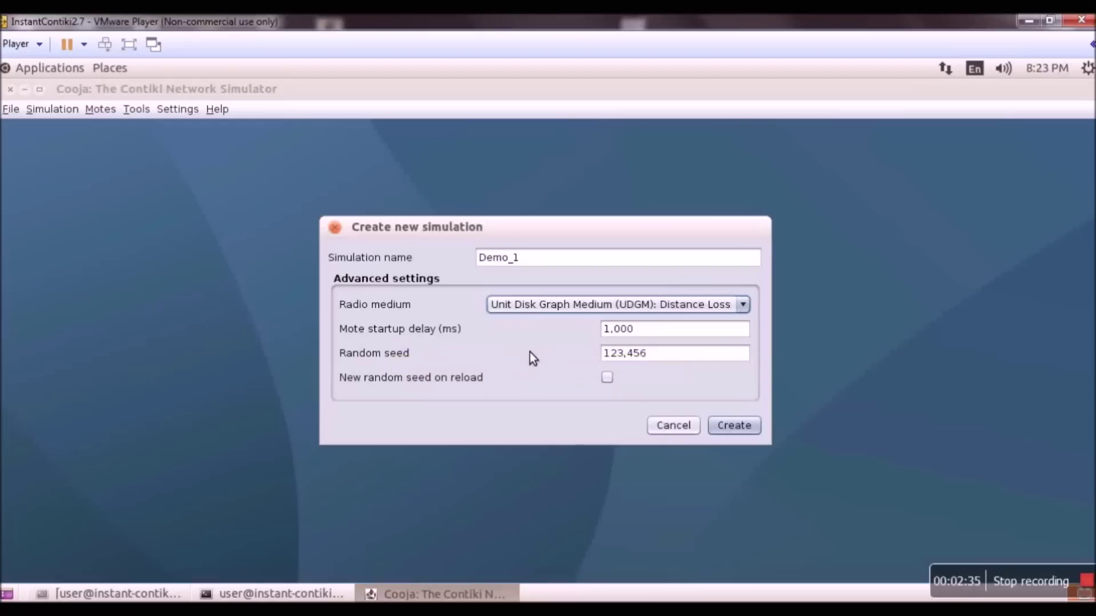
pyautogui.click(728, 426)
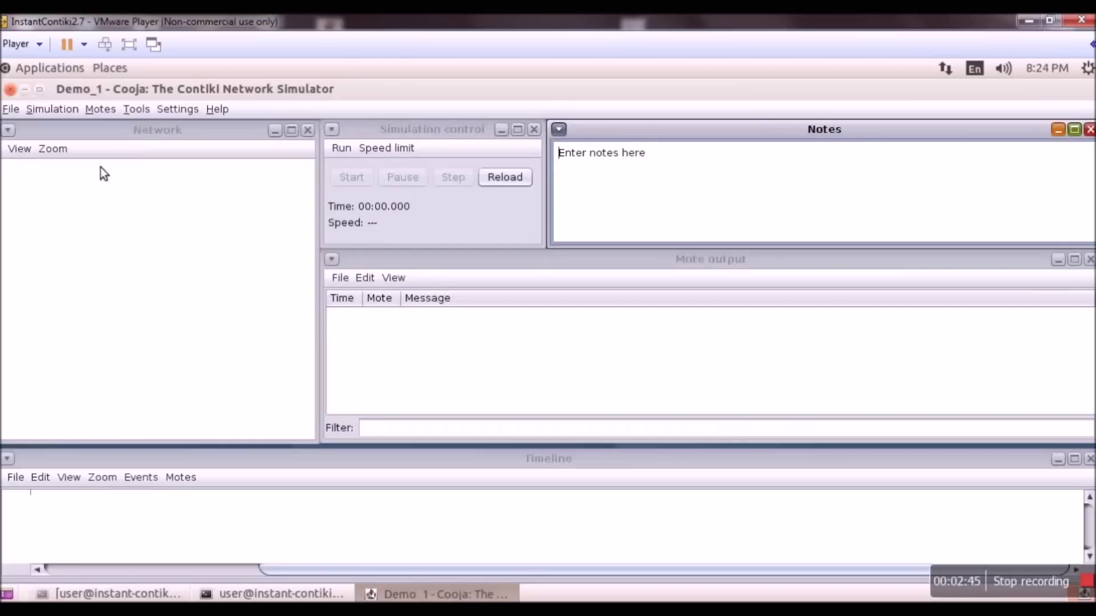
# - Focus the Network, Simulation control, Notes, Mote output and Timeline panels in turn
pyautogui.click(149, 135)
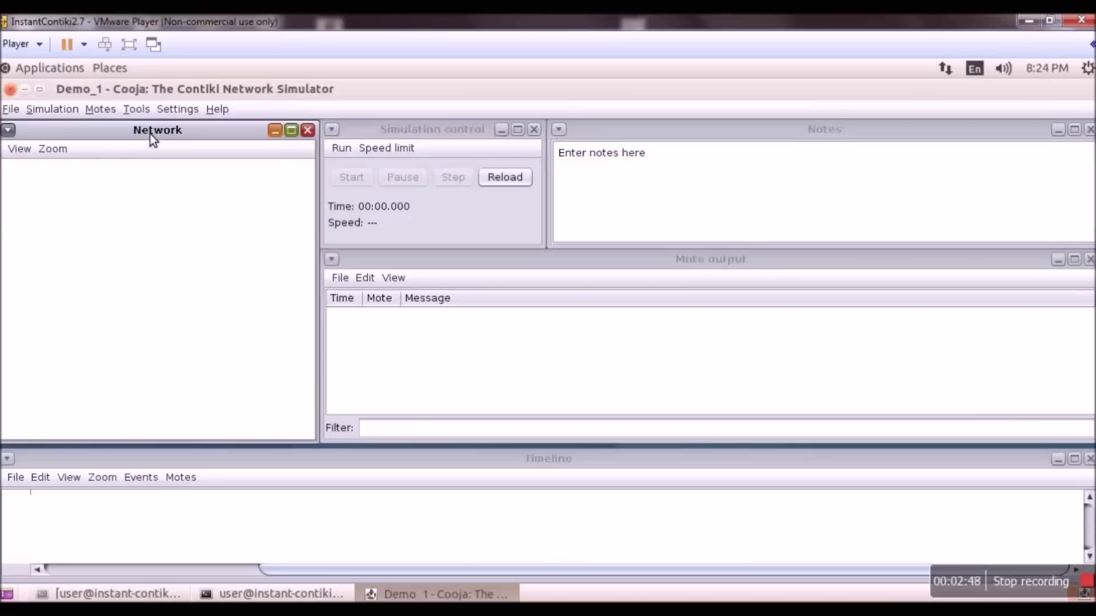
pyautogui.click(436, 140)
pyautogui.click(802, 136)
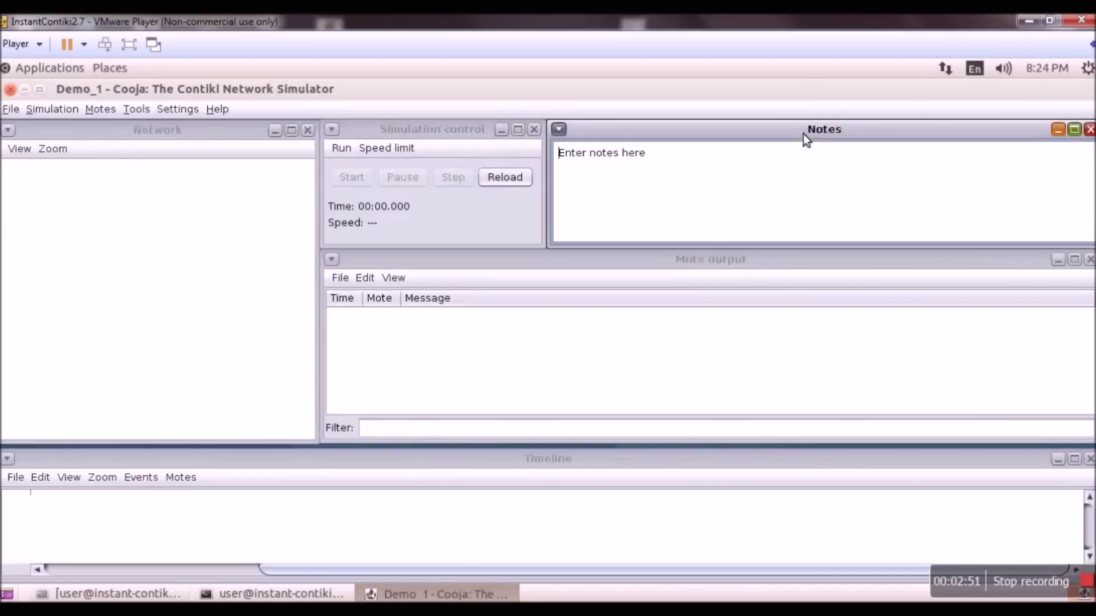
pyautogui.click(707, 263)
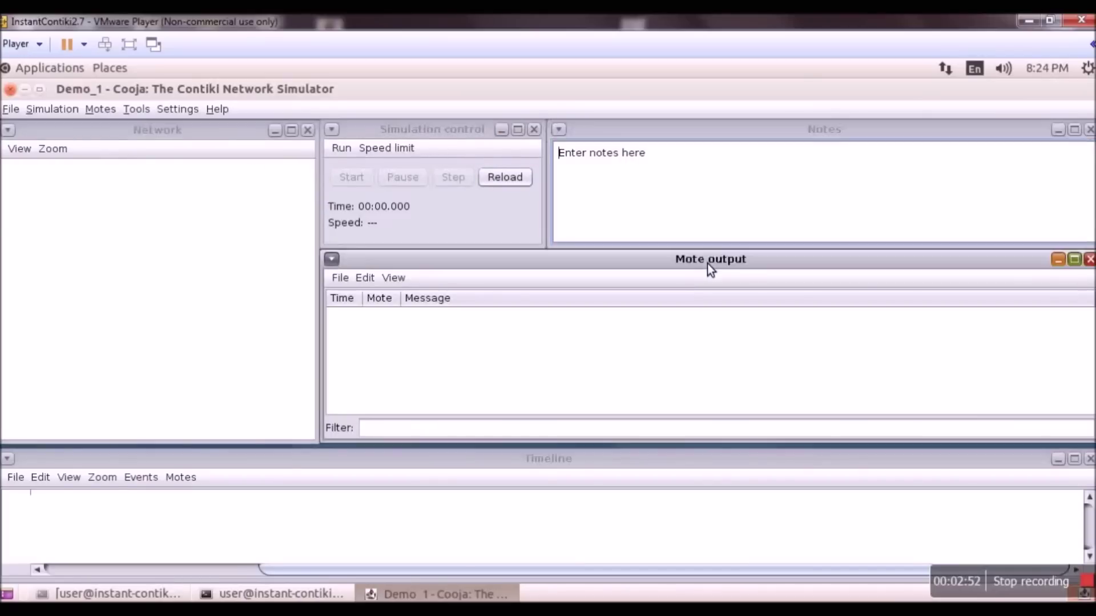
pyautogui.click(597, 466)
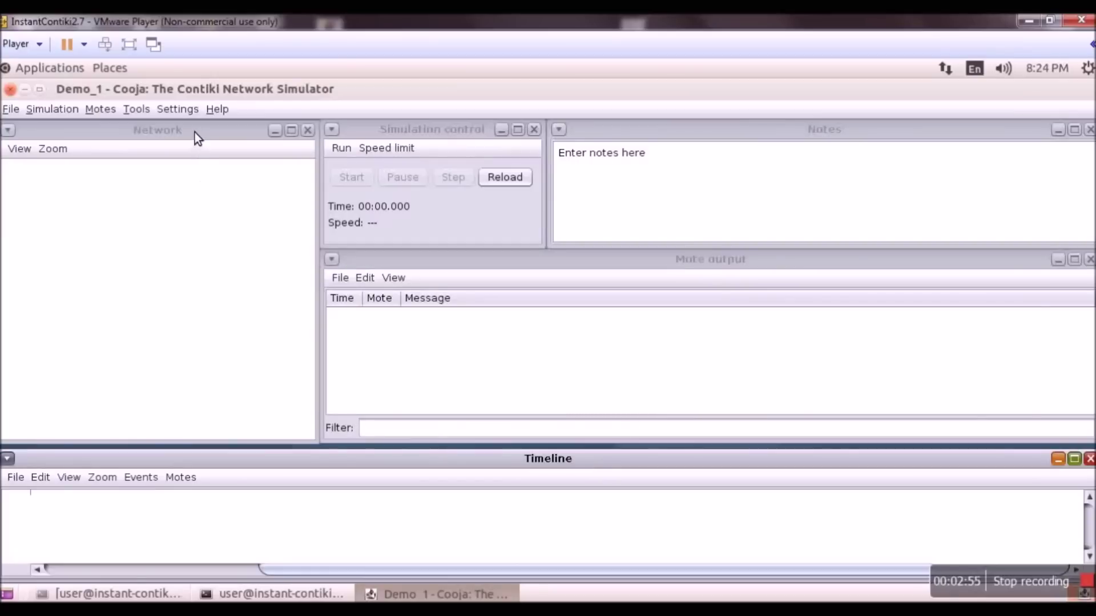
# - Cycle through the panels again, ending on Timeline, and open the Motes menu
pyautogui.click(185, 260)
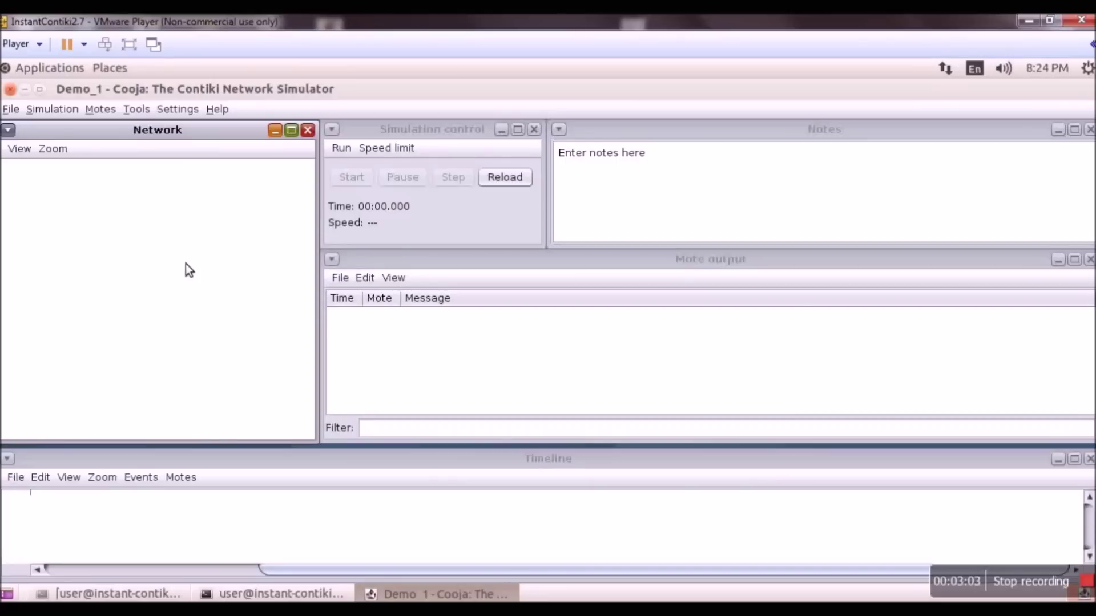
pyautogui.click(437, 132)
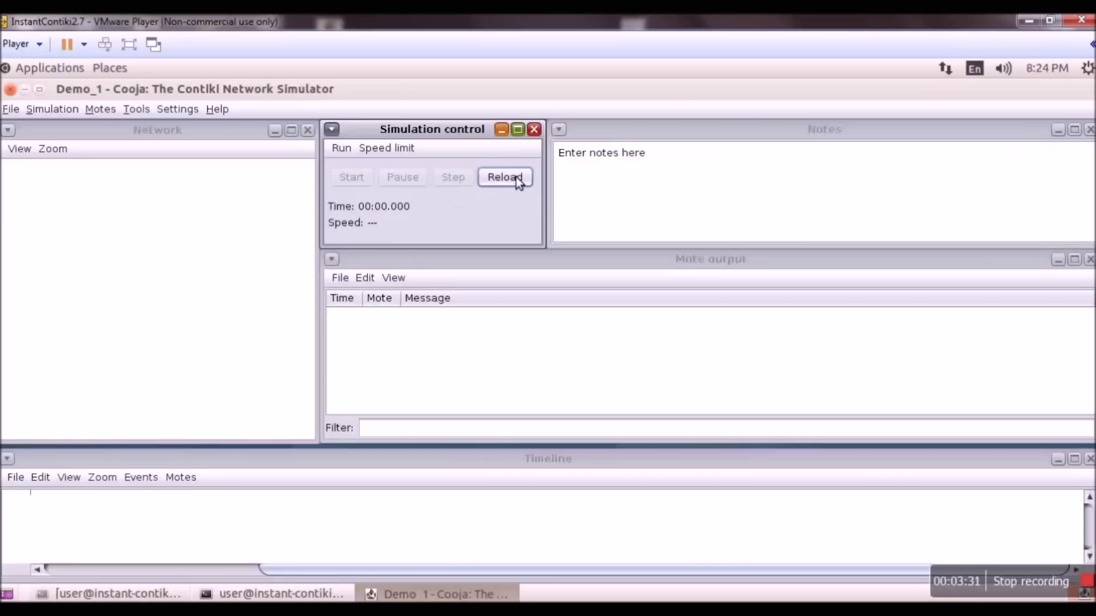
pyautogui.click(792, 212)
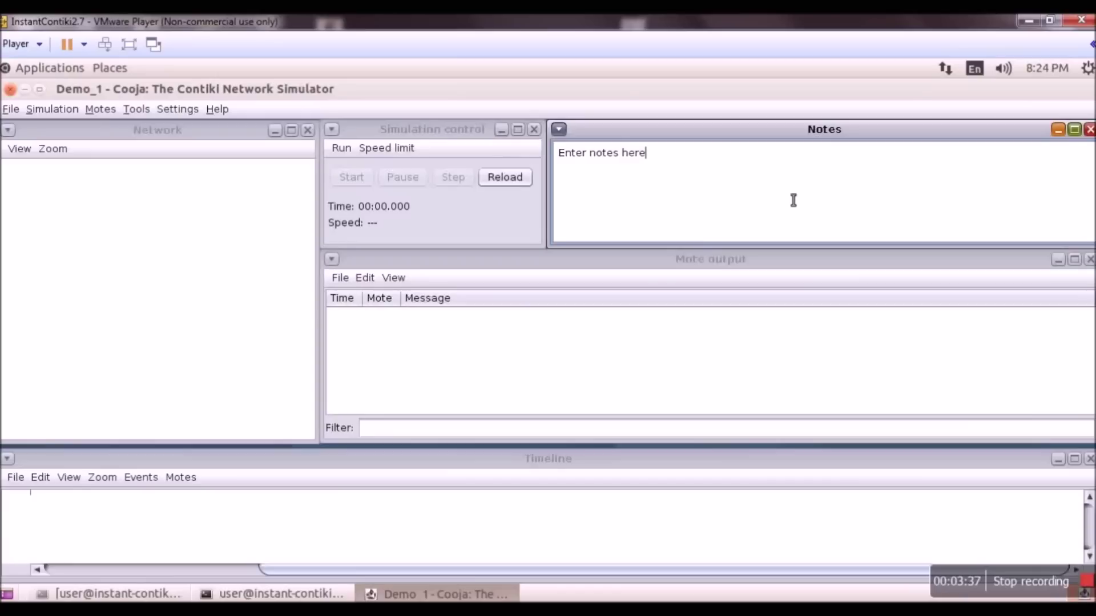
pyautogui.click(687, 333)
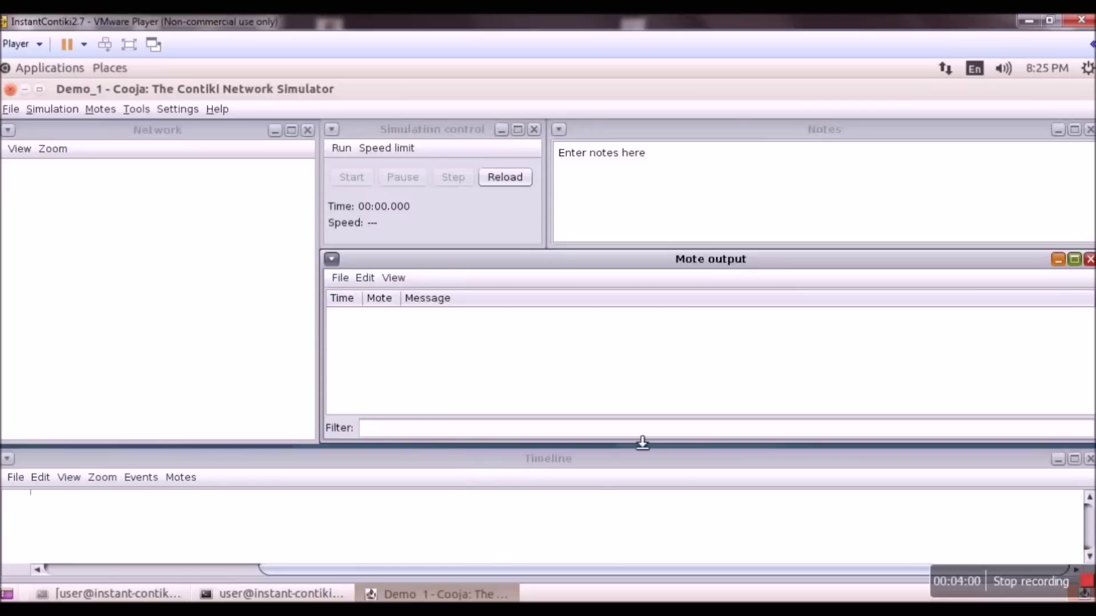
pyautogui.click(585, 507)
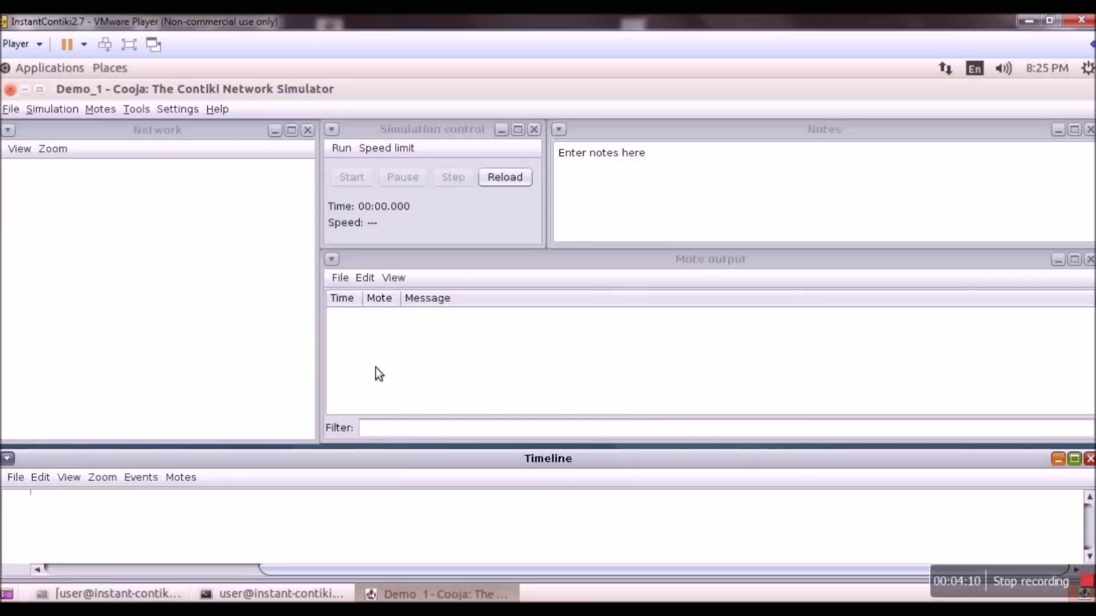
pyautogui.click(111, 111)
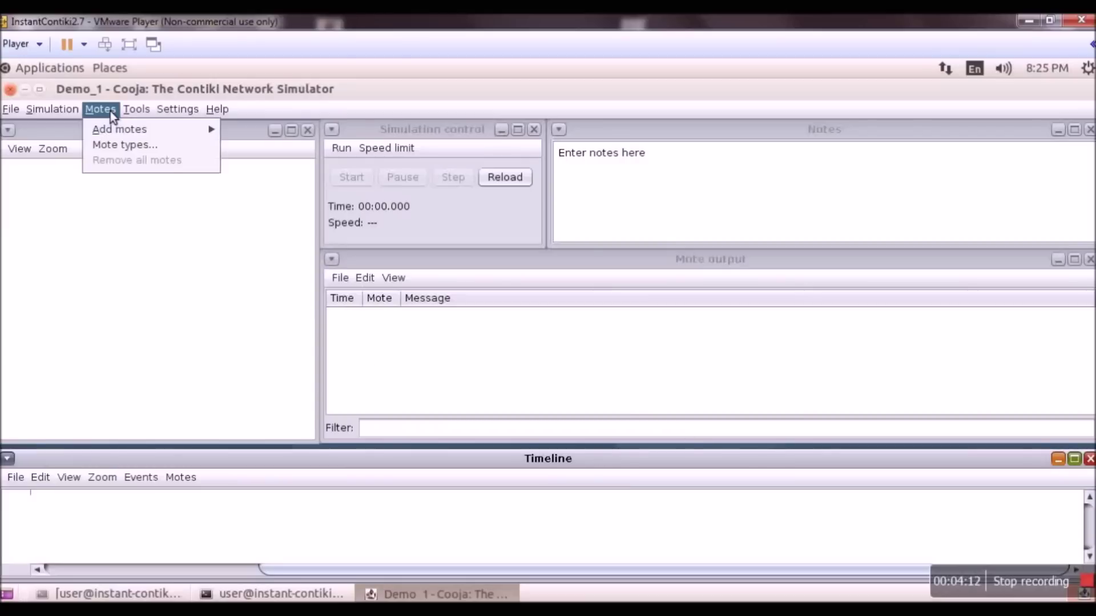
# - Choose Add motes > Create new mote type > Sky mote
pyautogui.moveTo(122, 136)
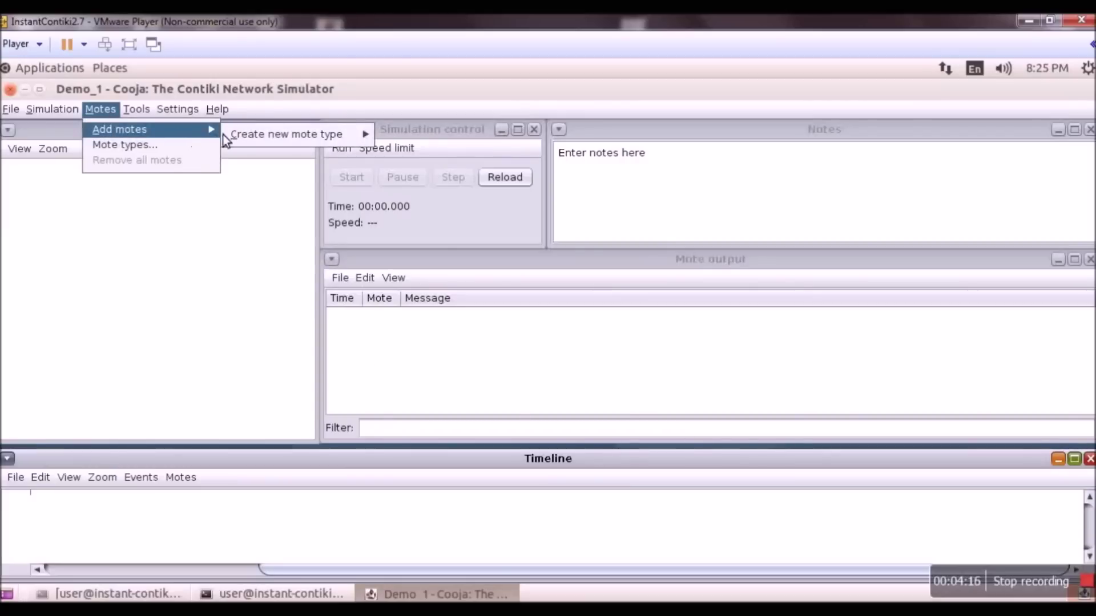
pyautogui.moveTo(260, 135)
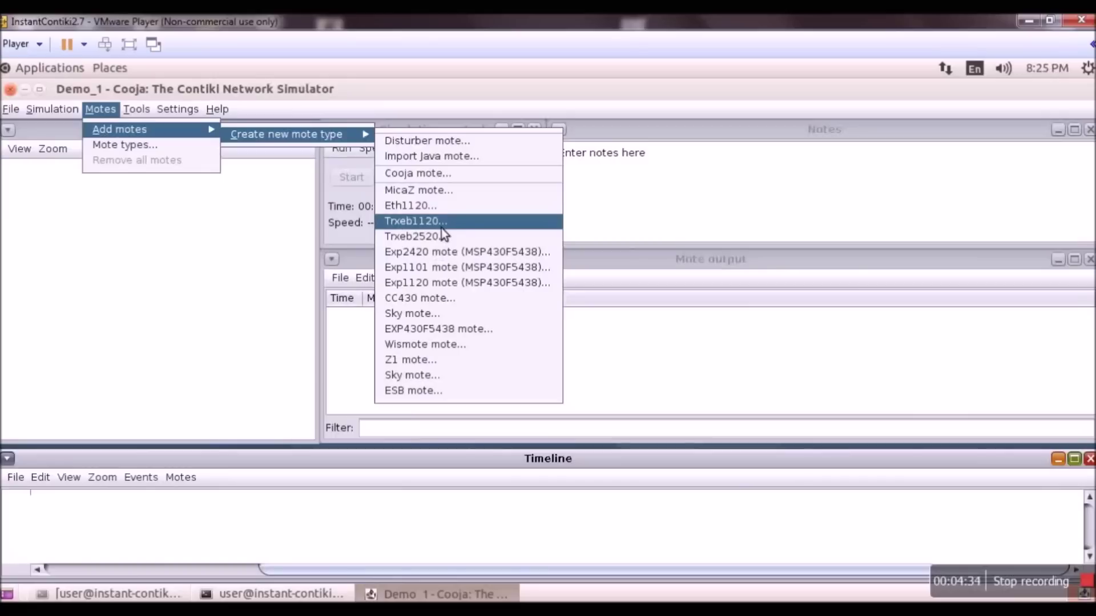
pyautogui.click(443, 376)
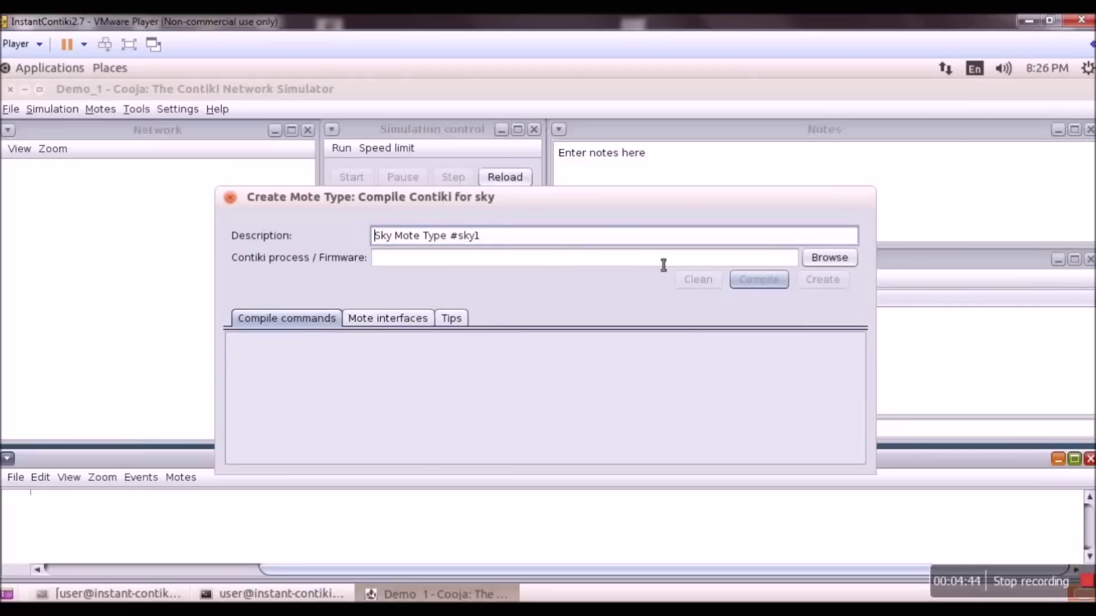
# - Select TemperatureCollect.c as the Sky mote type's Contiki process source
pyautogui.click(820, 263)
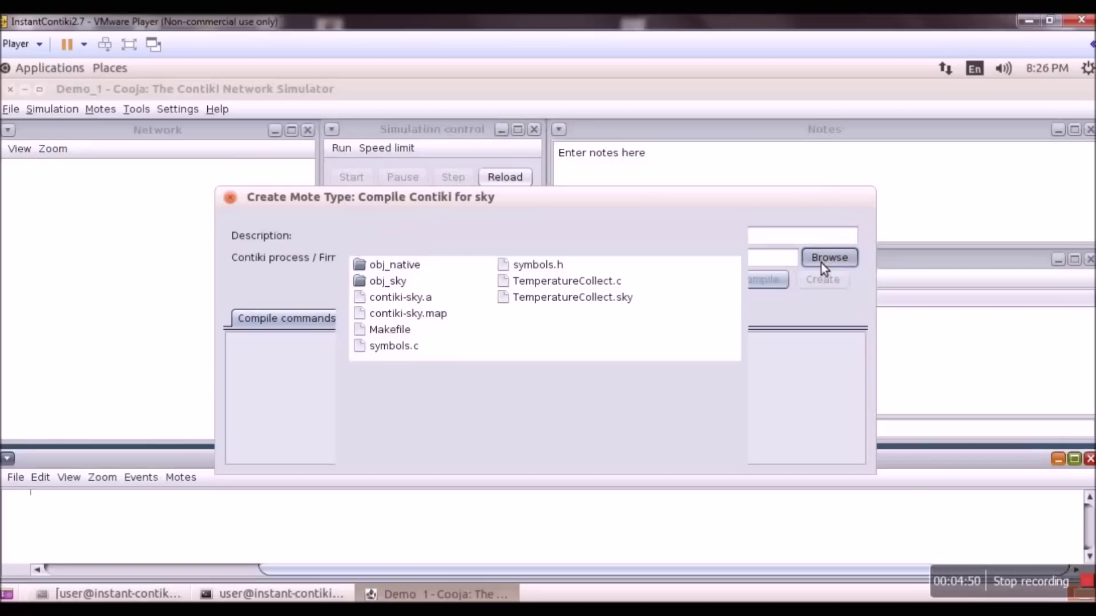
pyautogui.click(580, 288)
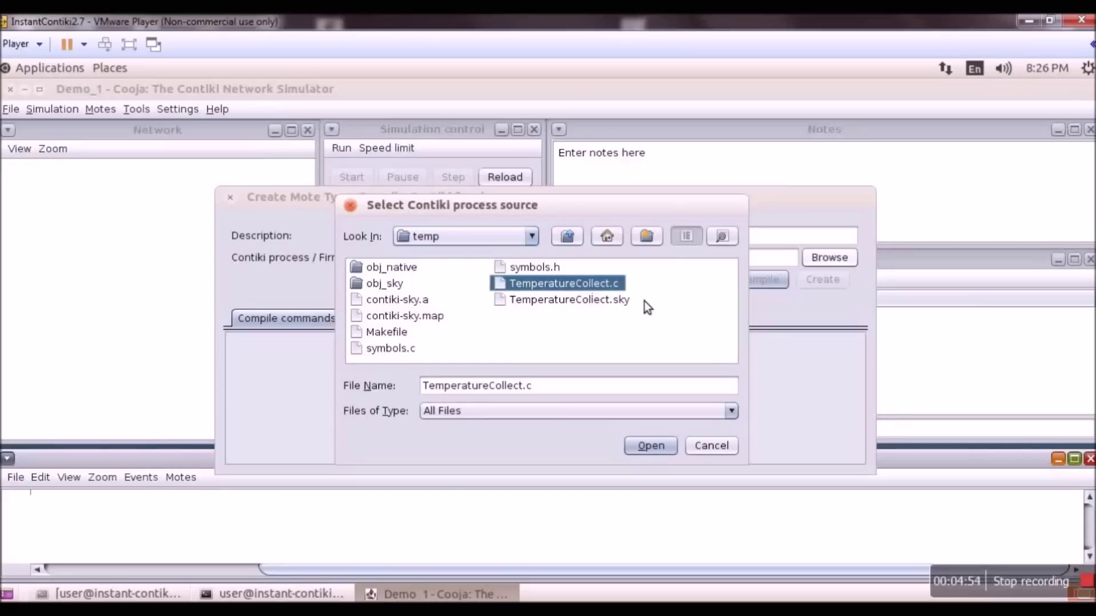
pyautogui.click(644, 450)
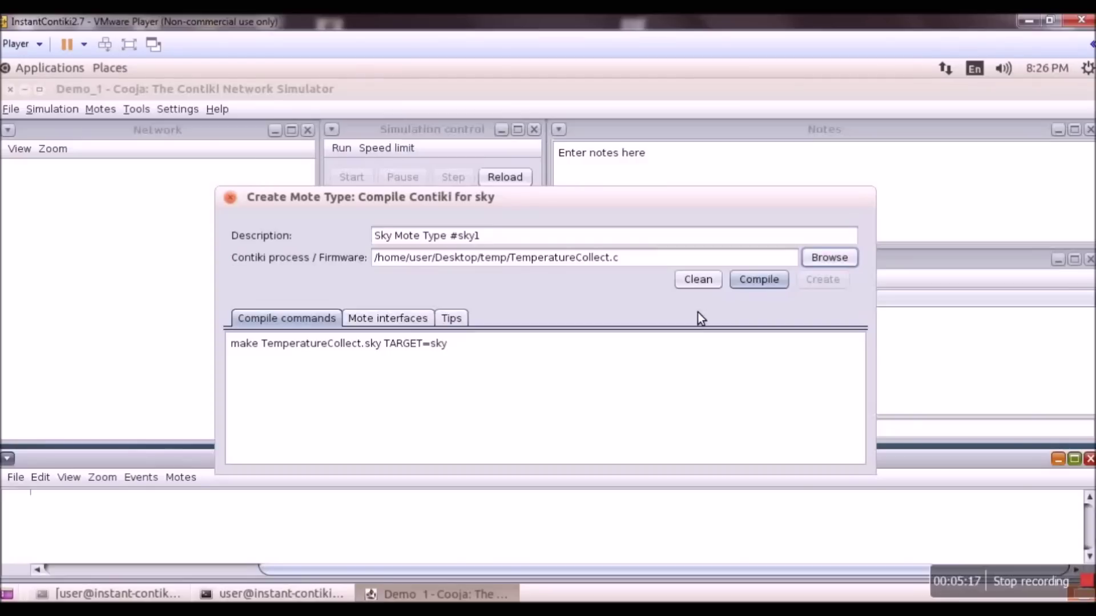
# - Compile TemperatureCollect.c for the sky target and create the Sky mote type
pyautogui.click(761, 282)
pyautogui.click(758, 285)
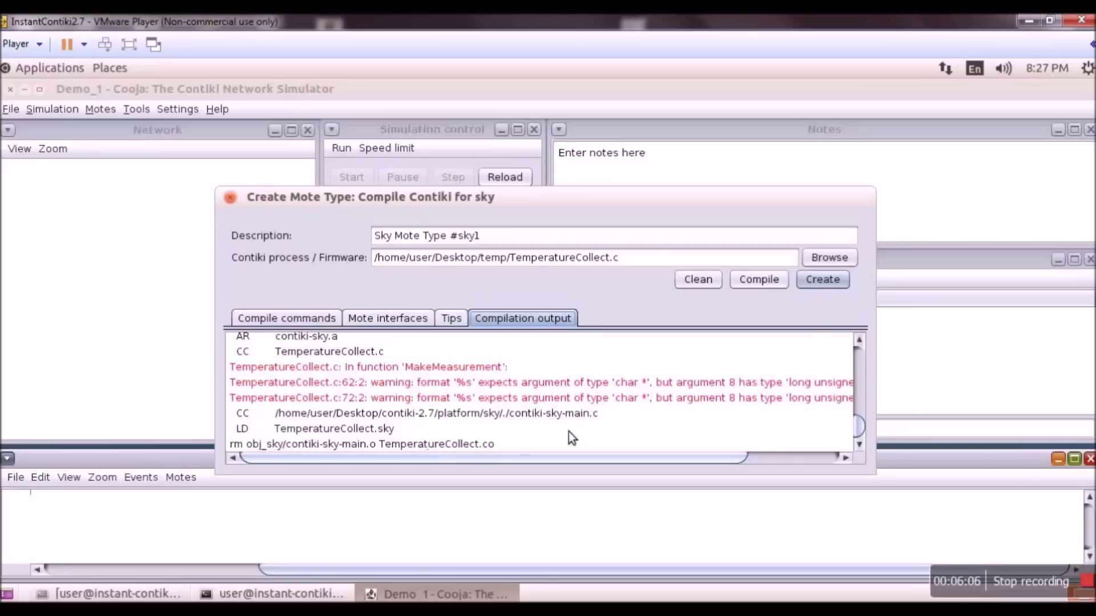
pyautogui.click(835, 288)
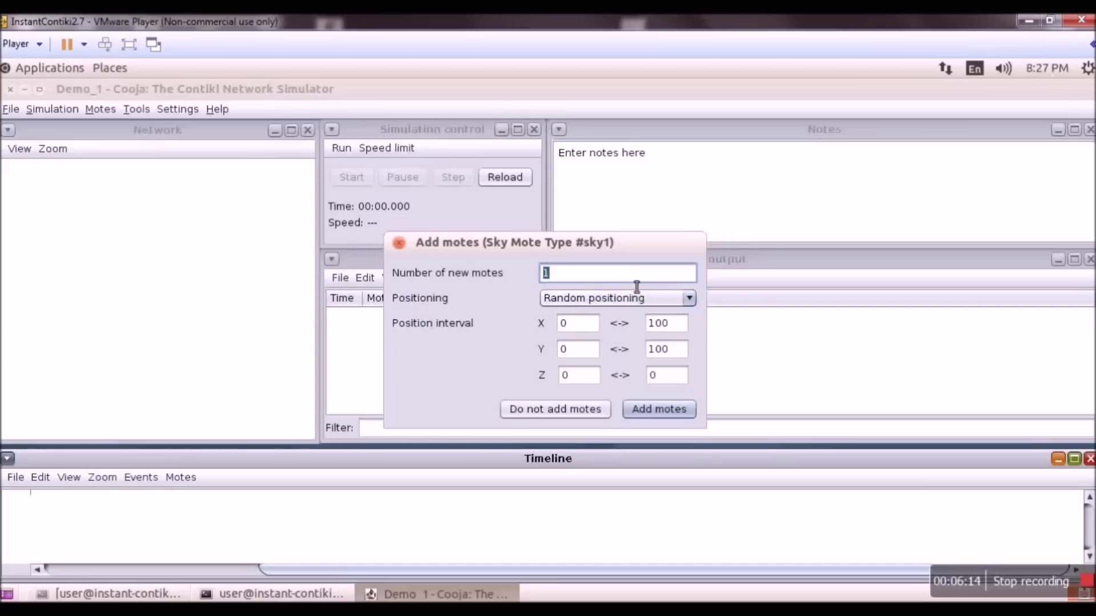
# - Add 5 Sky motes to Demo_1 with Random positioning
pyautogui.write('5')
pyautogui.click(689, 299)
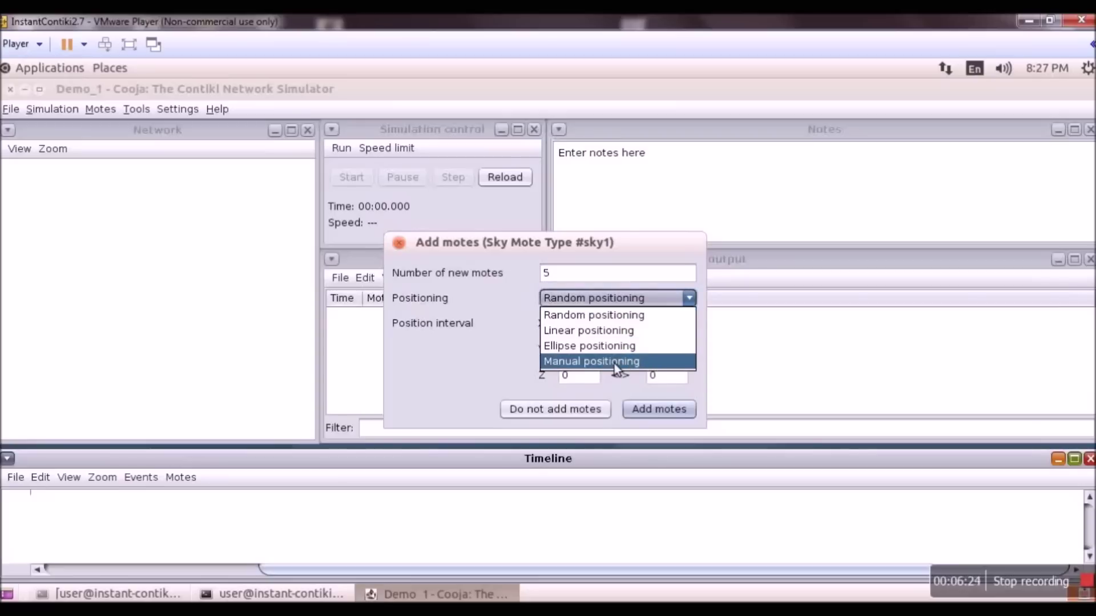
pyautogui.click(487, 392)
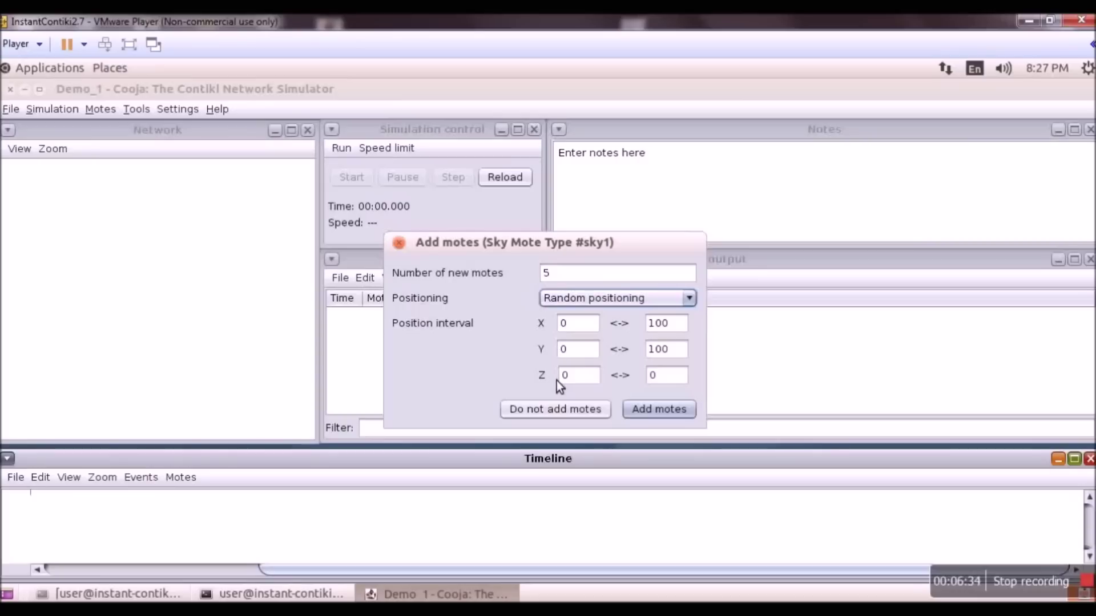
pyautogui.click(645, 300)
pyautogui.click(630, 318)
pyautogui.click(651, 409)
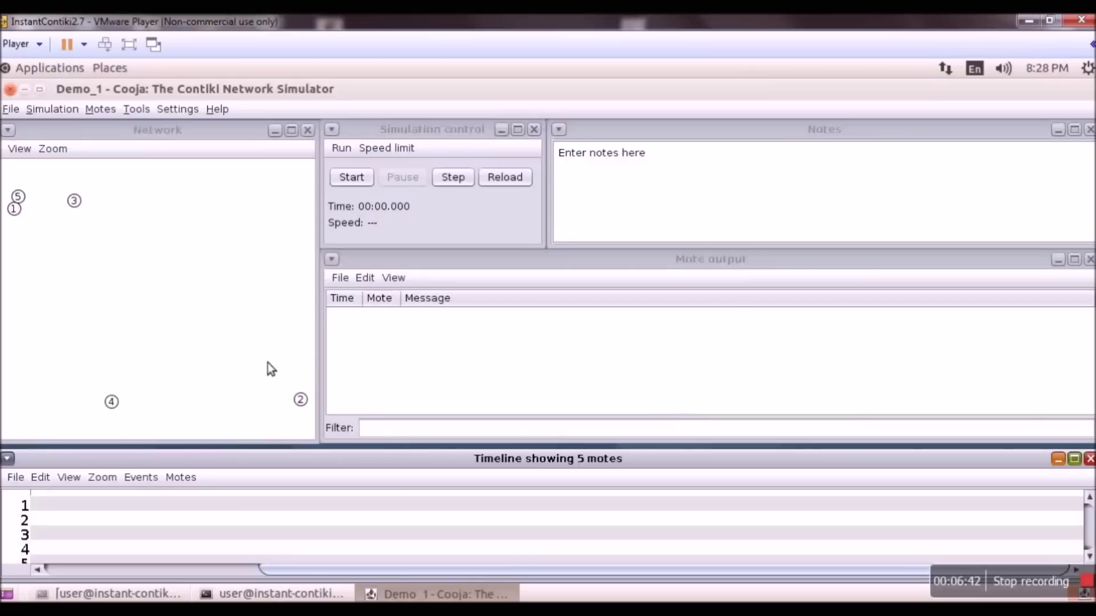
# - Turn on LEDs, the 10m background grid and Positions in the Network view
pyautogui.click(186, 137)
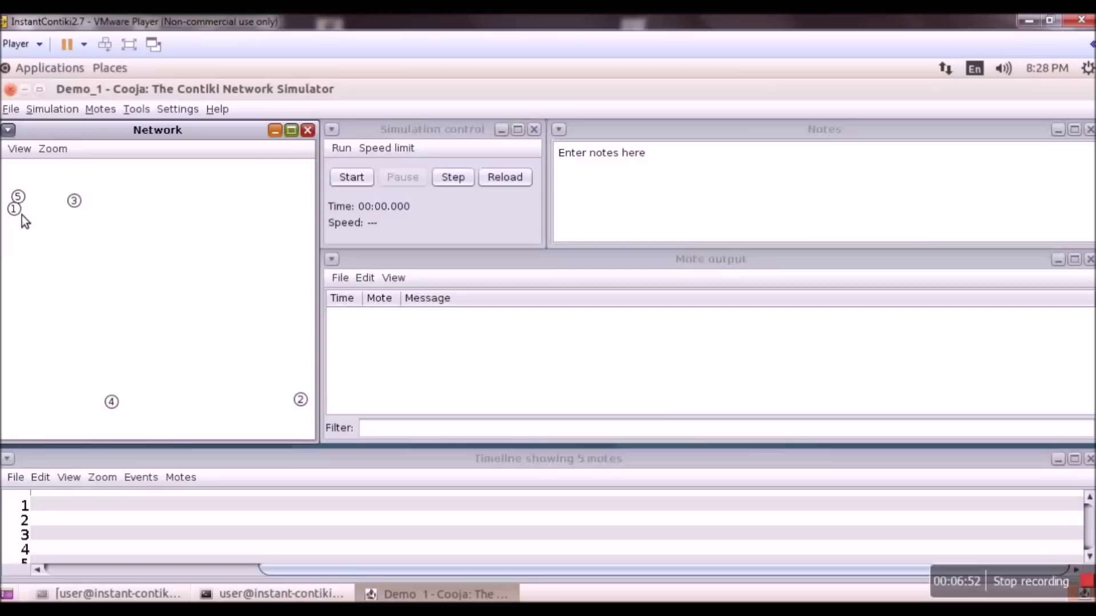
pyautogui.click(20, 150)
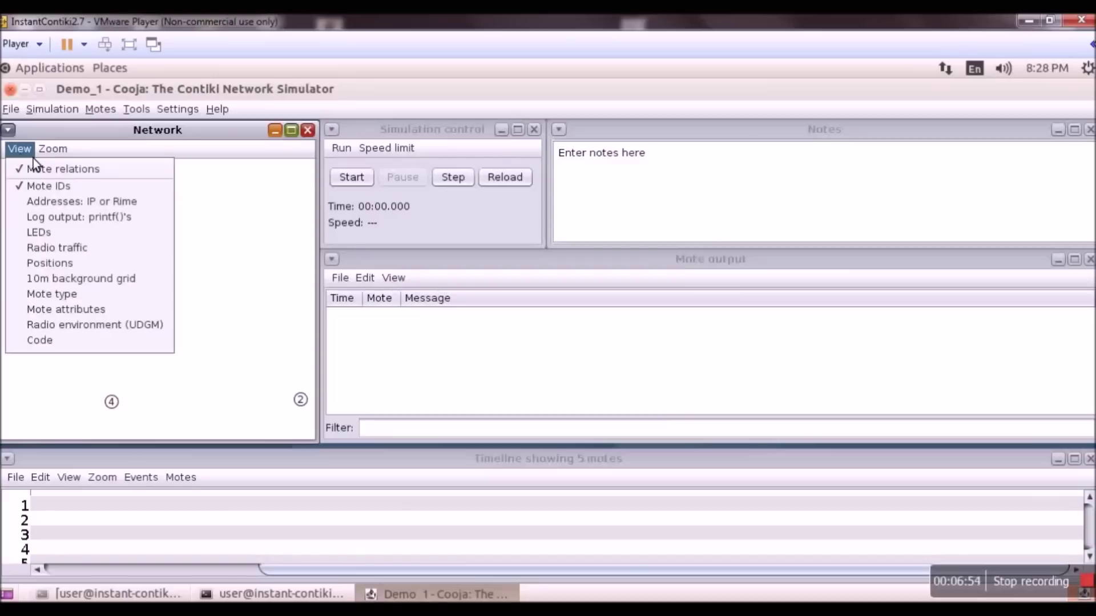
pyautogui.click(50, 233)
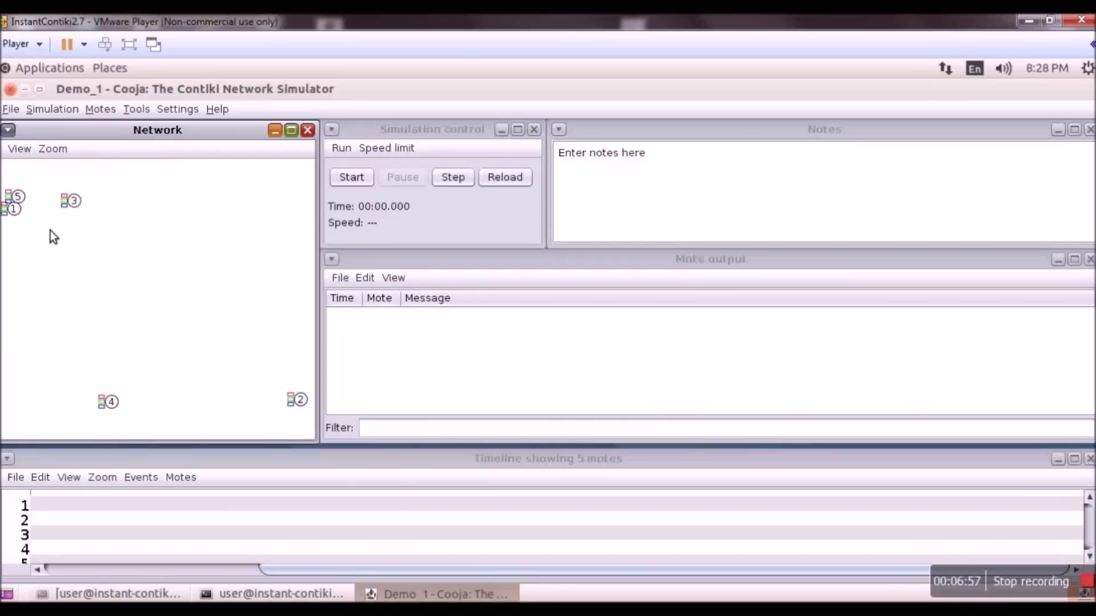
pyautogui.click(21, 151)
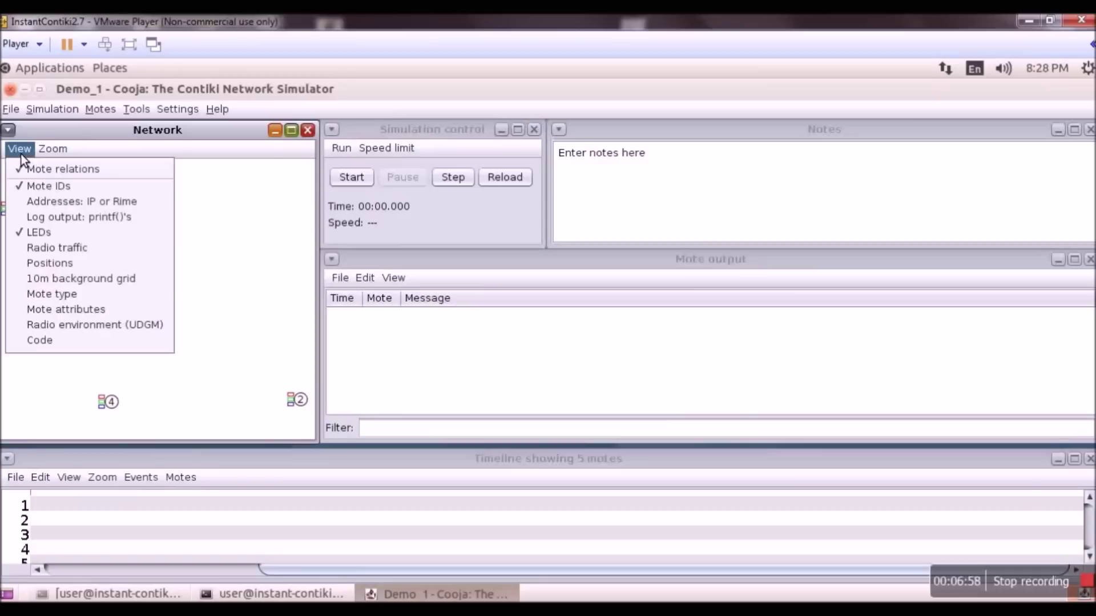
pyautogui.click(48, 280)
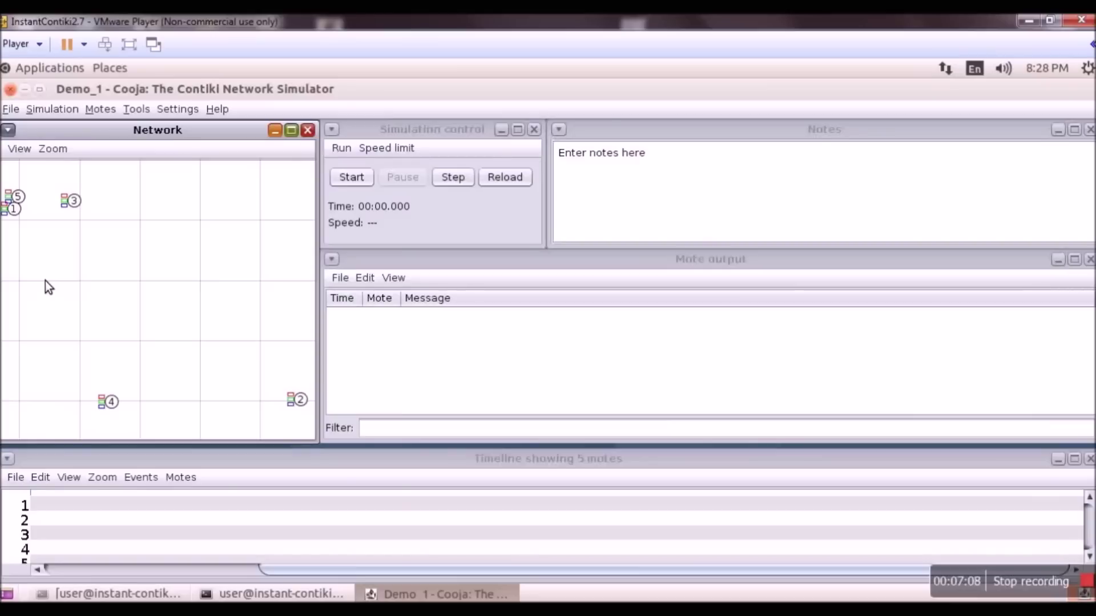
pyautogui.click(23, 153)
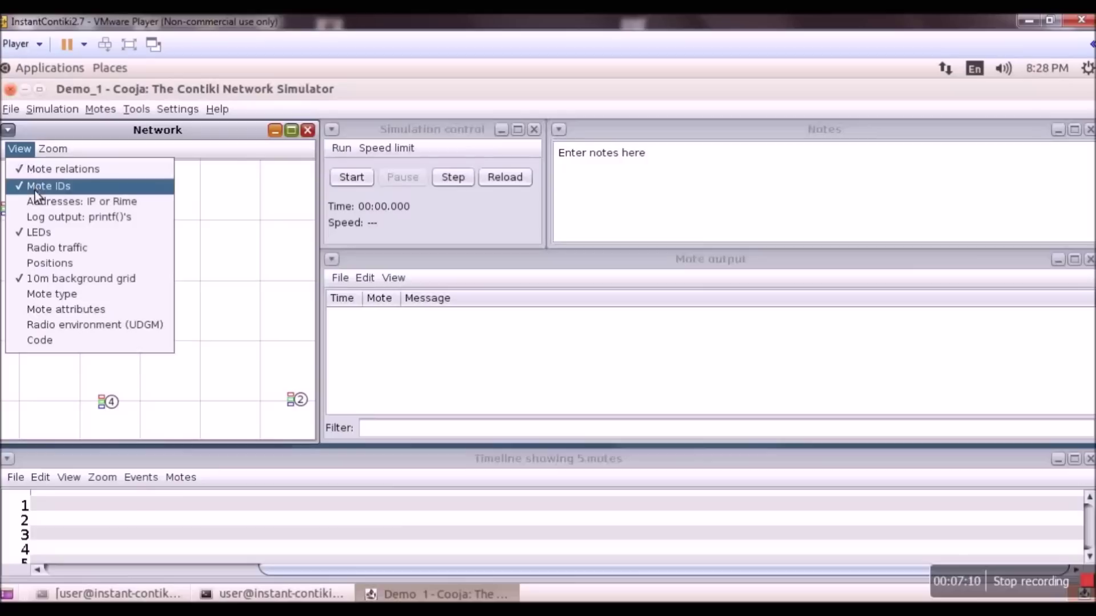
pyautogui.click(48, 266)
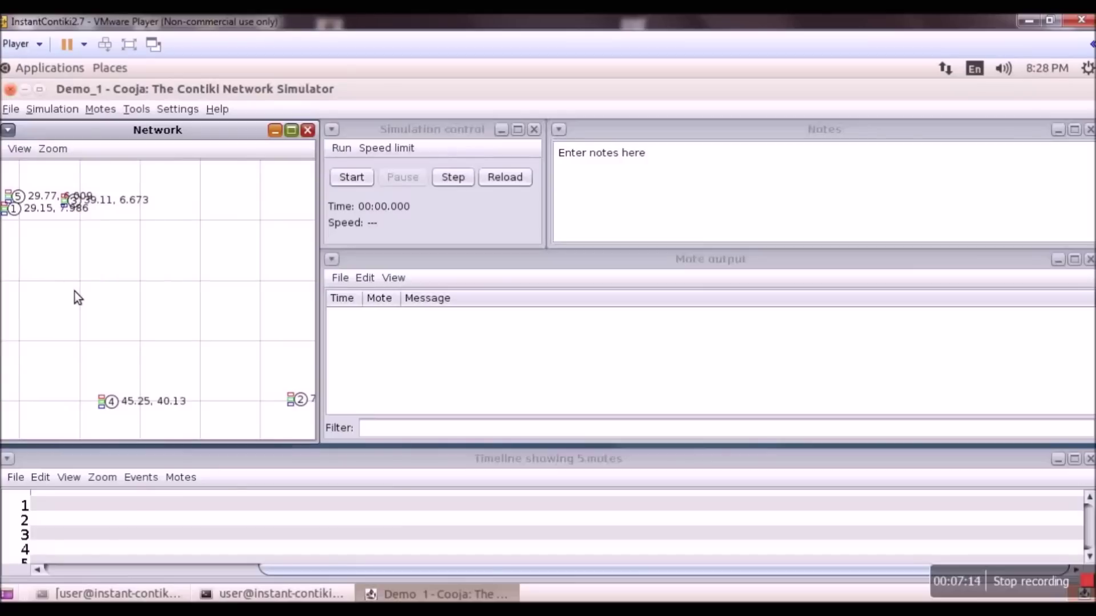
pyautogui.click(35, 156)
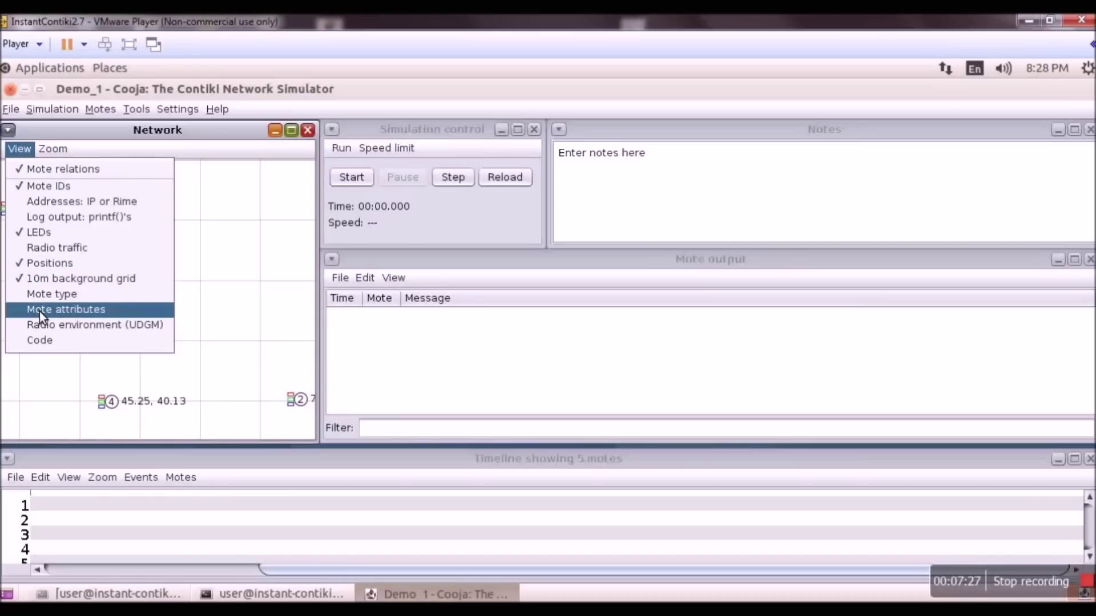
pyautogui.click(232, 278)
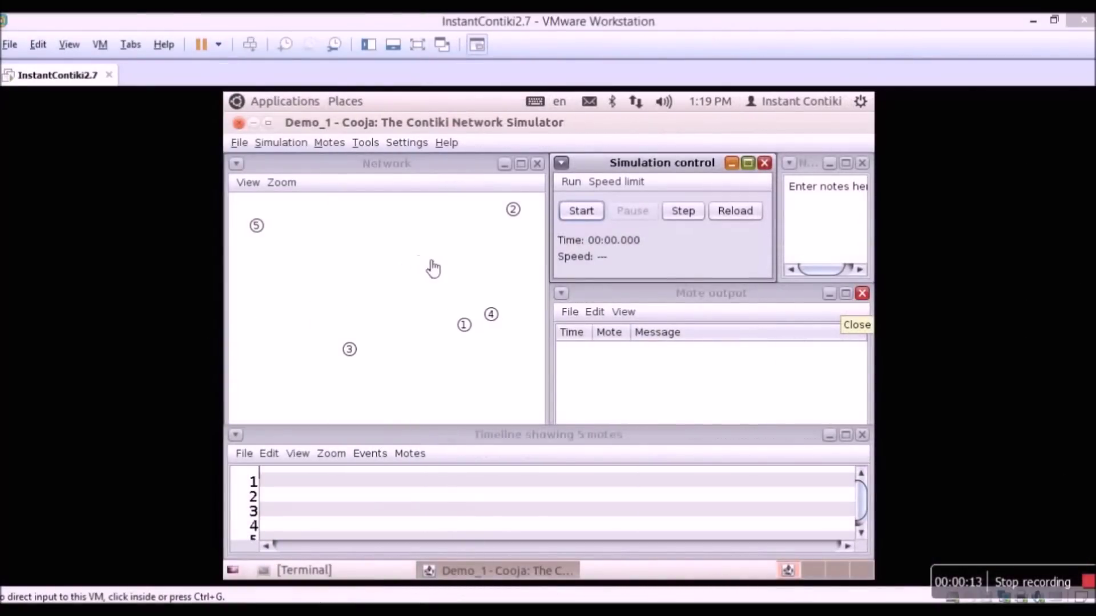
# - Start the simulation and inspect the Sending and RESULT A3.0 entries in an enlarged mote output log
pyautogui.click(583, 217)
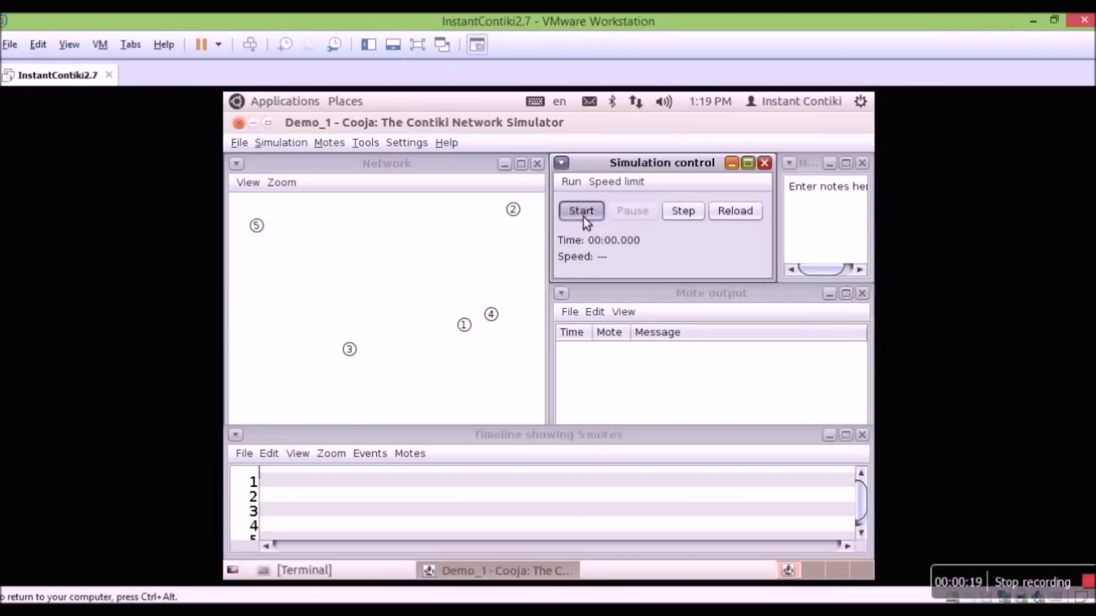
pyautogui.click(583, 217)
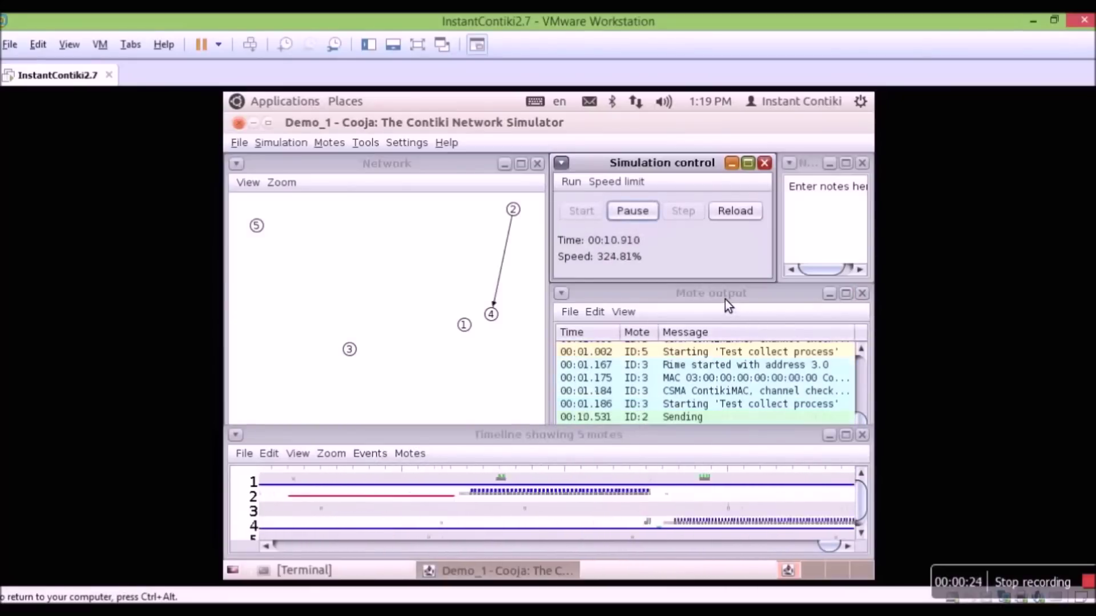
pyautogui.click(846, 294)
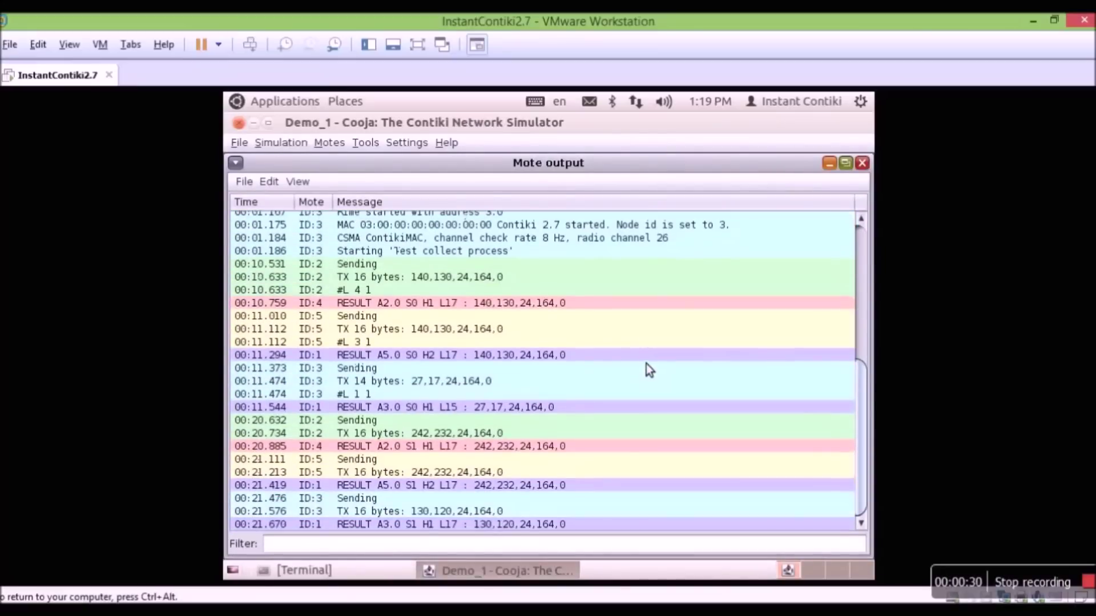
pyautogui.click(503, 348)
pyautogui.click(510, 292)
pyautogui.click(850, 165)
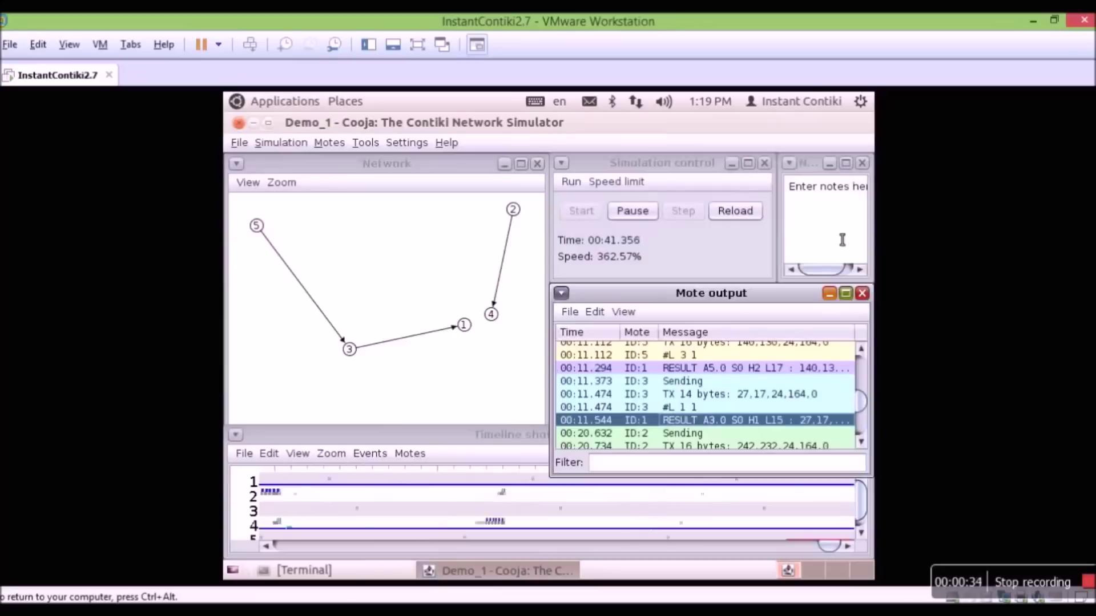
# - Maximize the timeline, review its event-type options without changes, and restore it to normal size
pyautogui.click(497, 503)
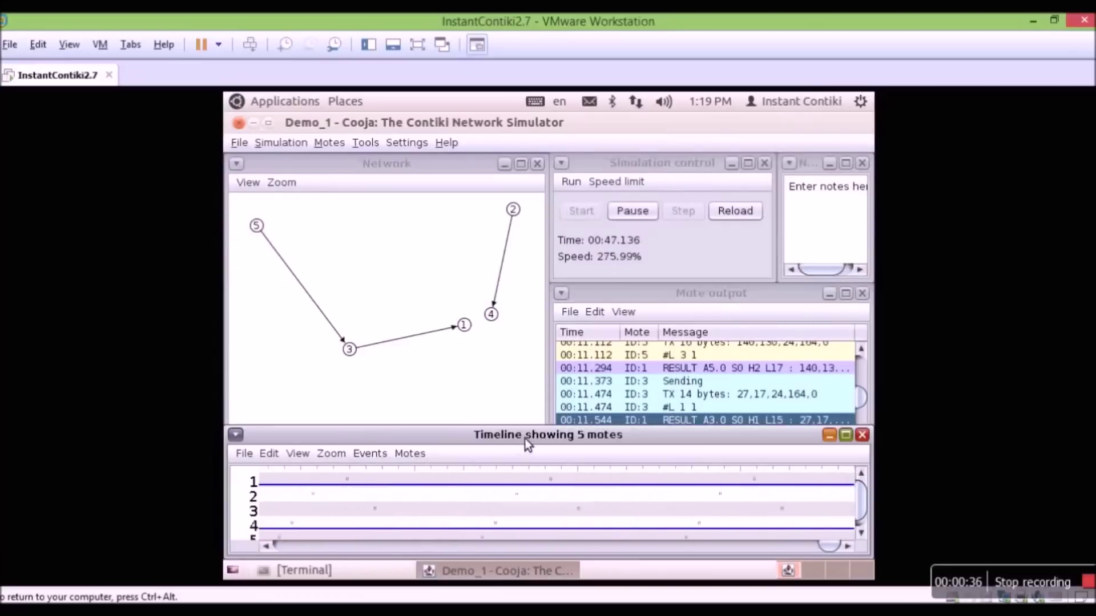
pyautogui.click(845, 435)
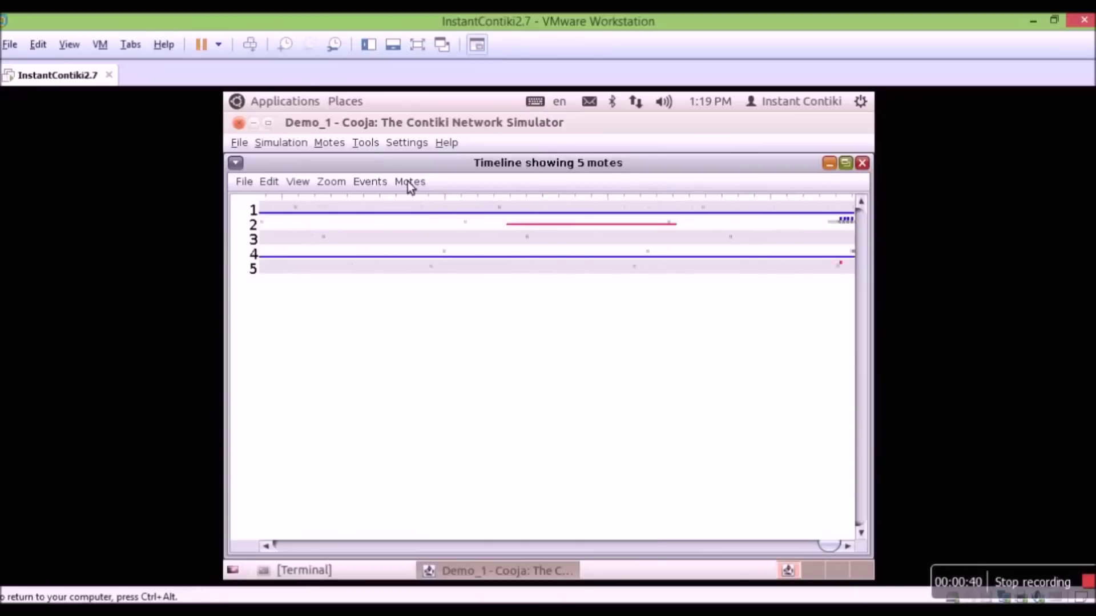
pyautogui.click(372, 184)
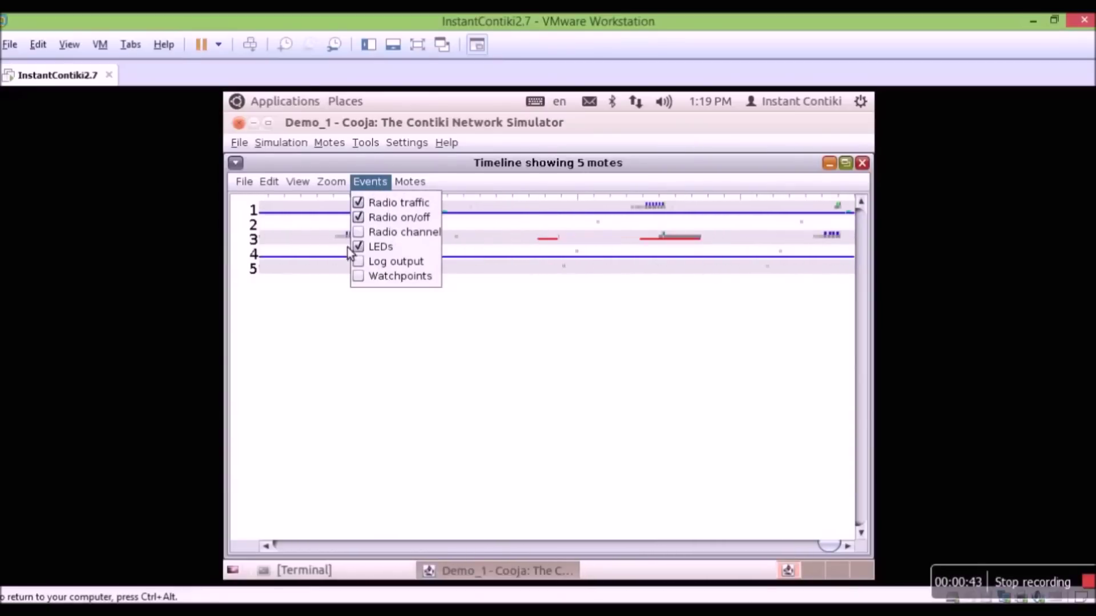
pyautogui.click(471, 325)
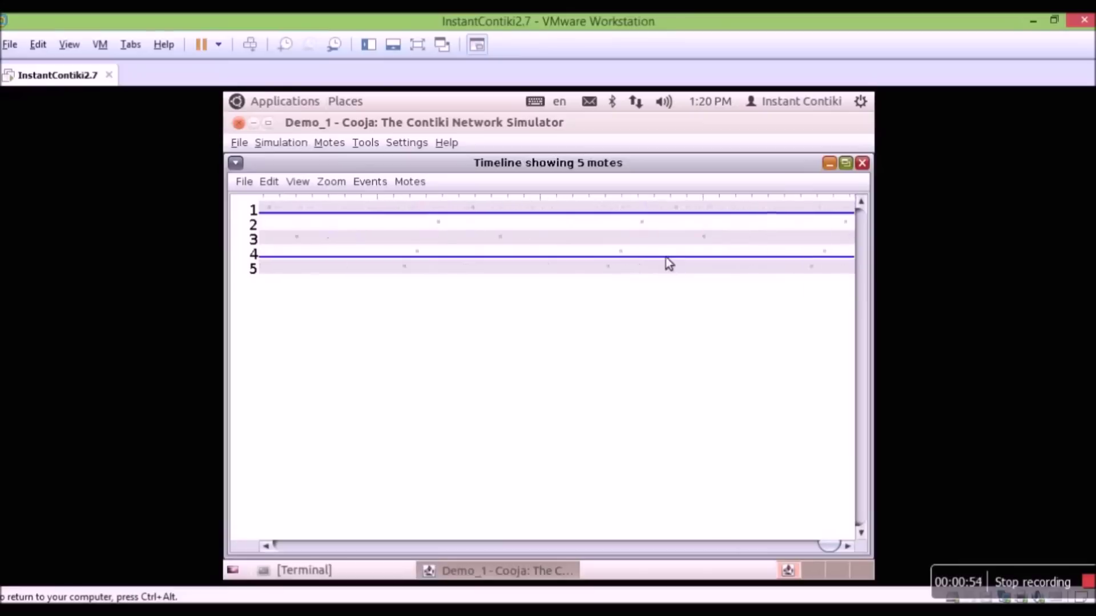
pyautogui.click(845, 164)
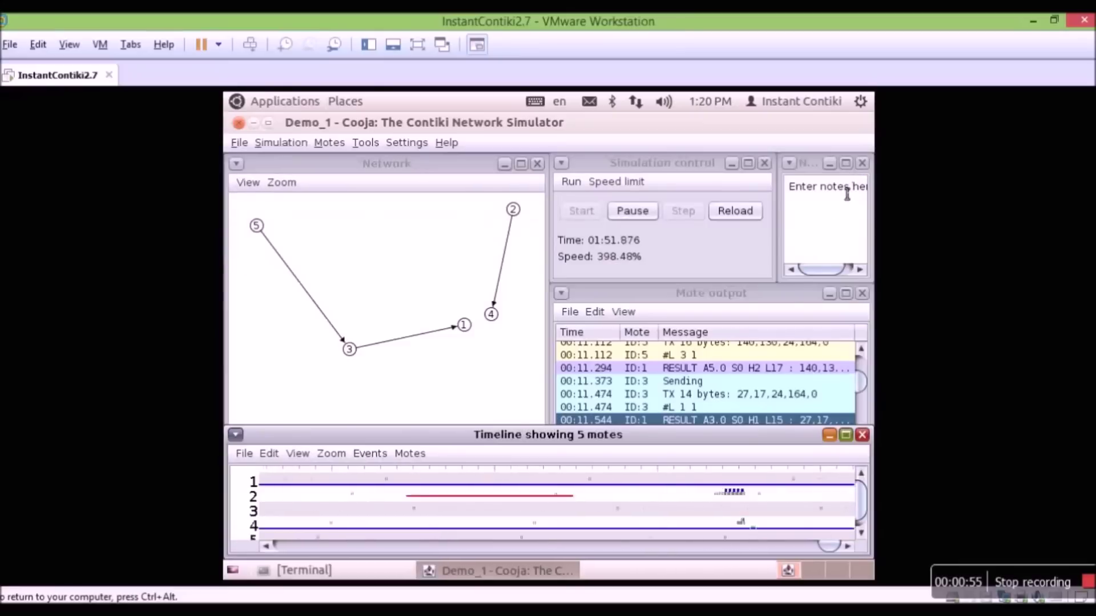
# - Open the Breakpoints event listener from Tools and set it to break on LED changes
pyautogui.click(376, 145)
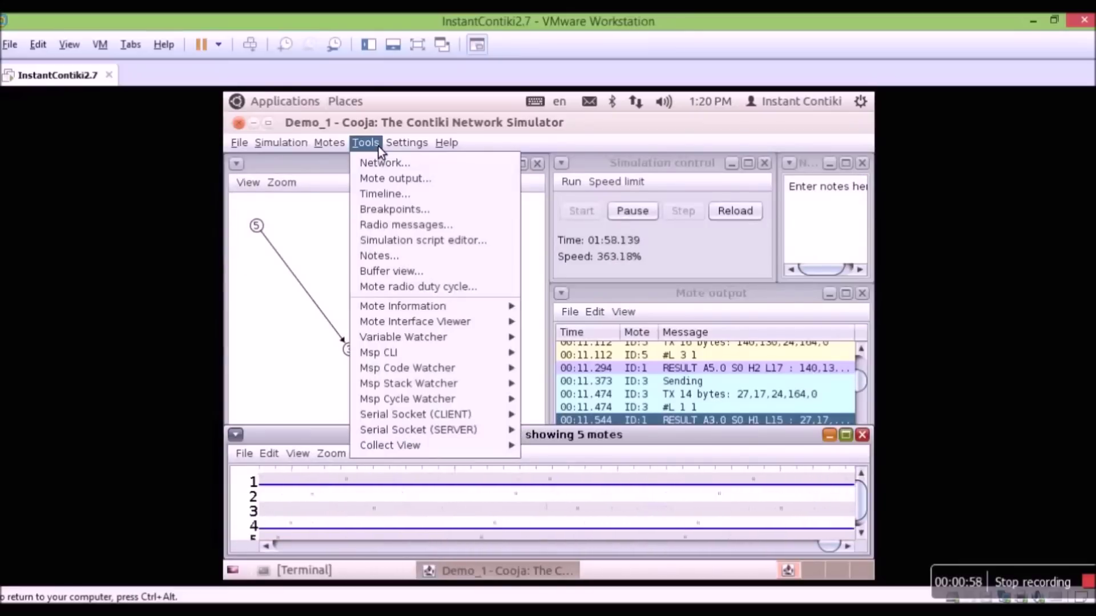
pyautogui.click(410, 211)
pyautogui.moveTo(470, 292); pyautogui.dragTo(419, 218)
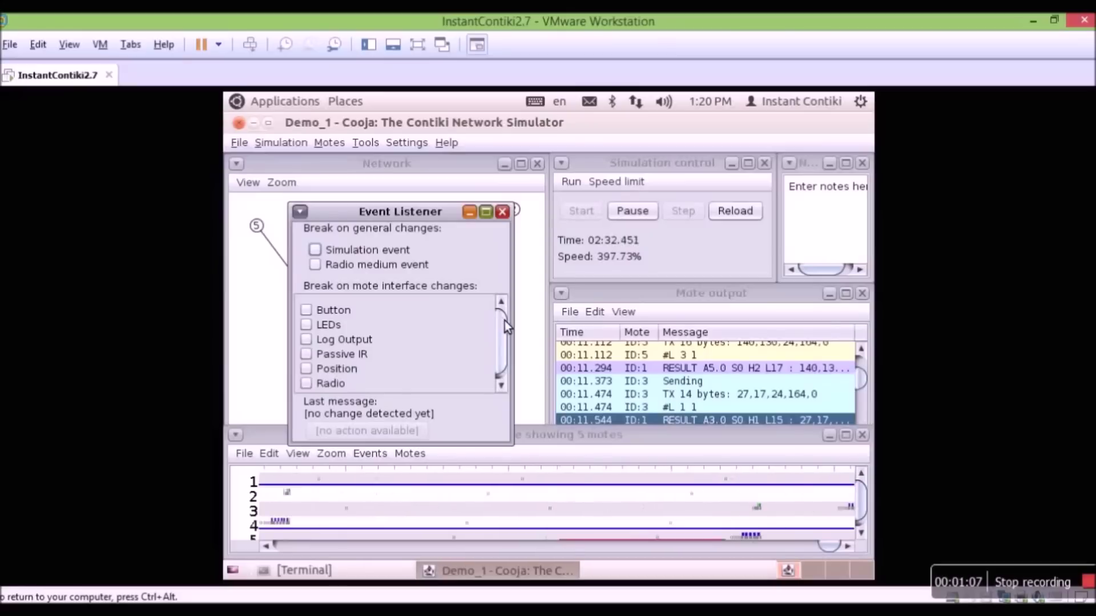
pyautogui.scroll(-1, 504, 321)
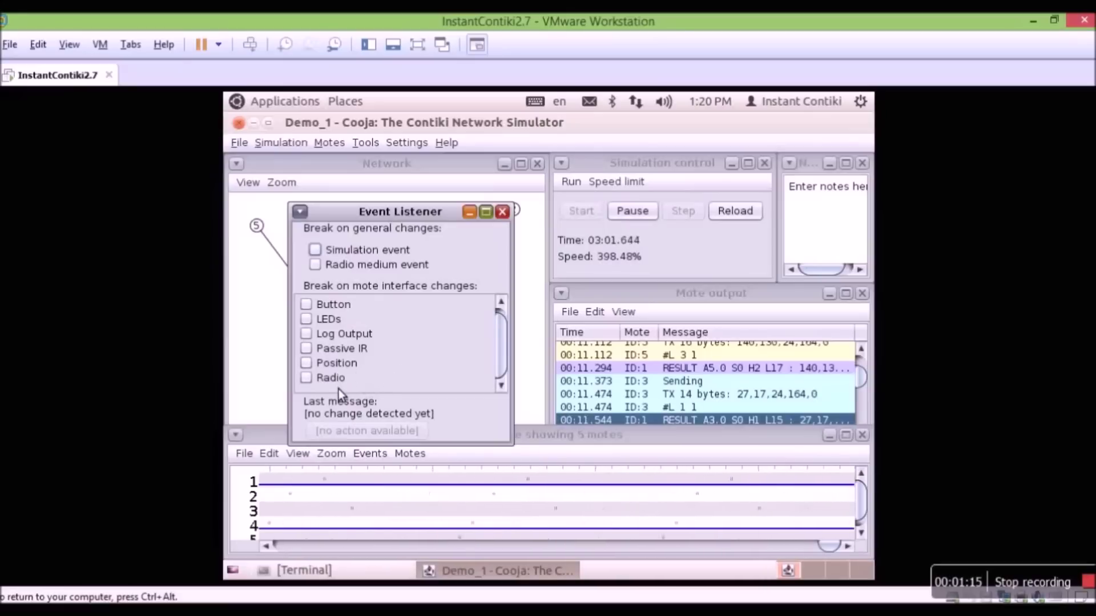
pyautogui.scroll(2, 450, 373)
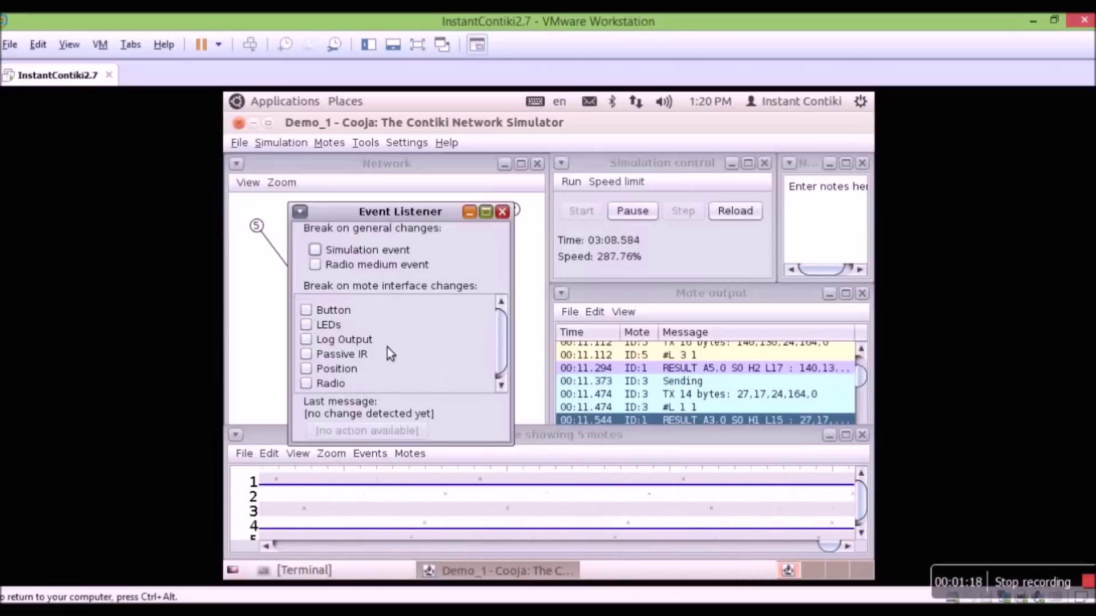
pyautogui.click(313, 329)
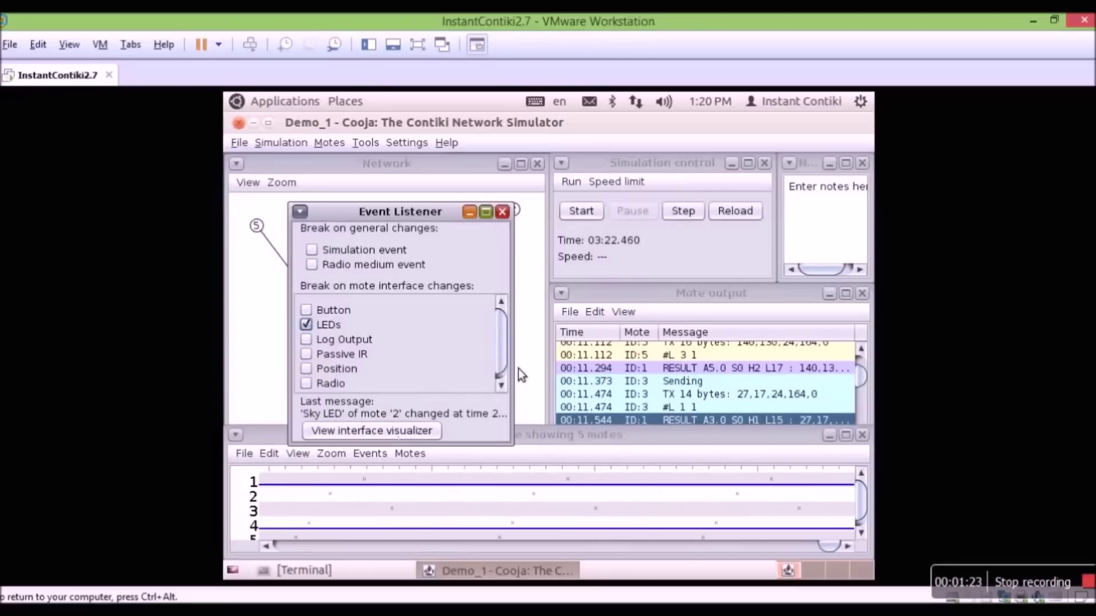
# - View mote 2's LED state after the breakpoint, close both windows, and resume the simulation
pyautogui.click(412, 432)
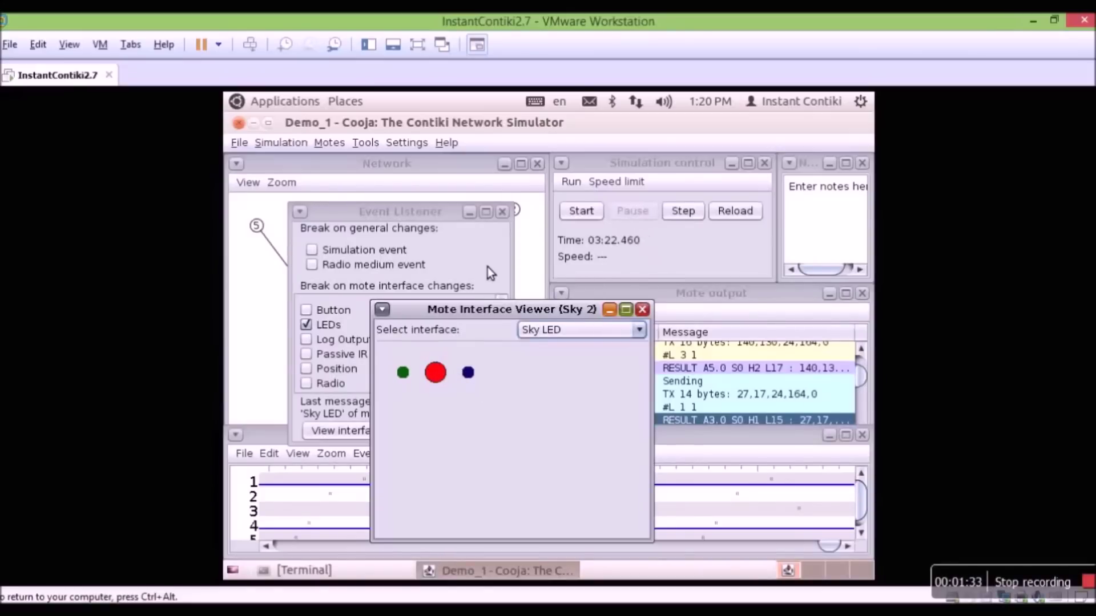
pyautogui.click(643, 310)
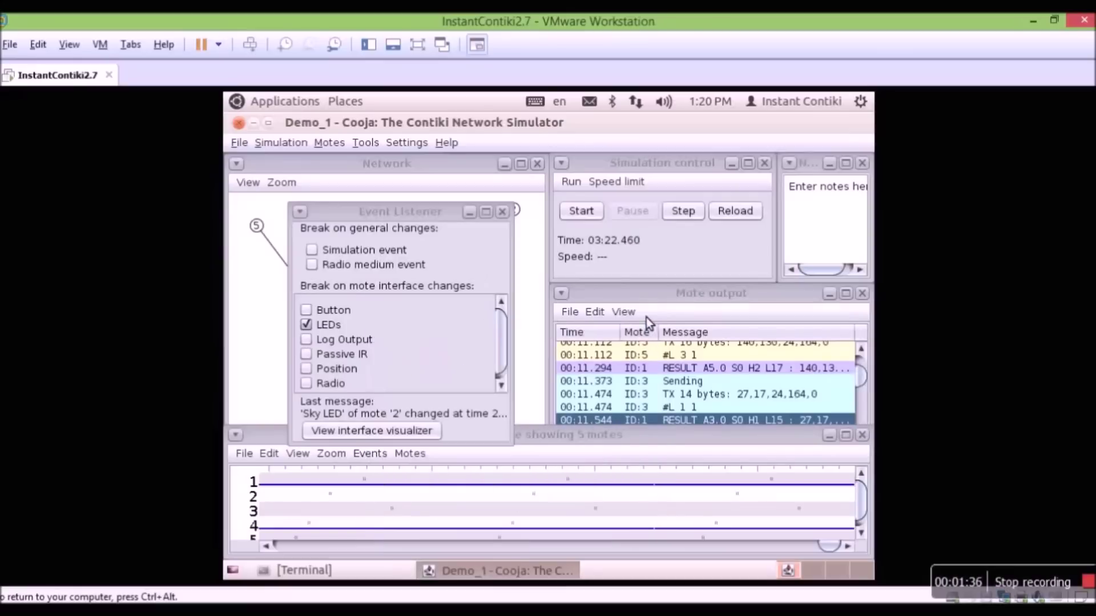
pyautogui.click(507, 213)
pyautogui.click(593, 215)
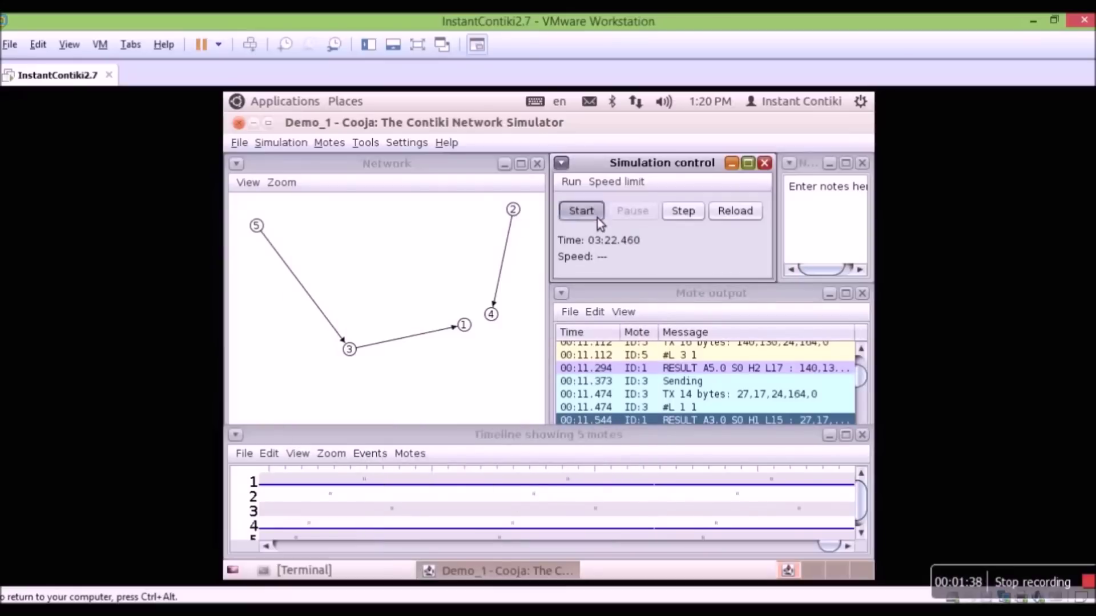
pyautogui.click(364, 145)
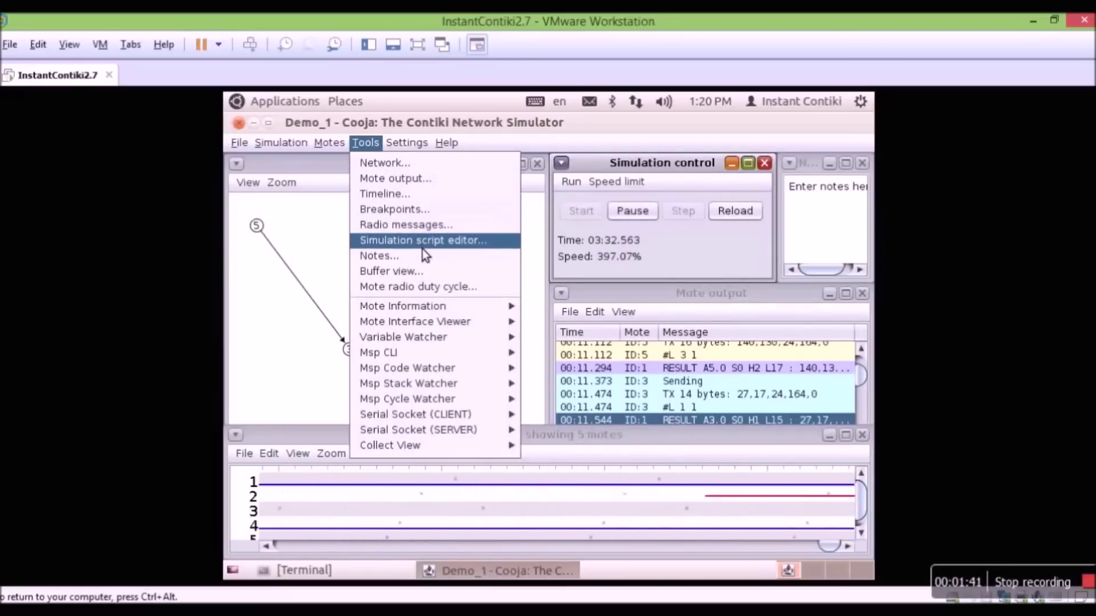
pyautogui.click(423, 246)
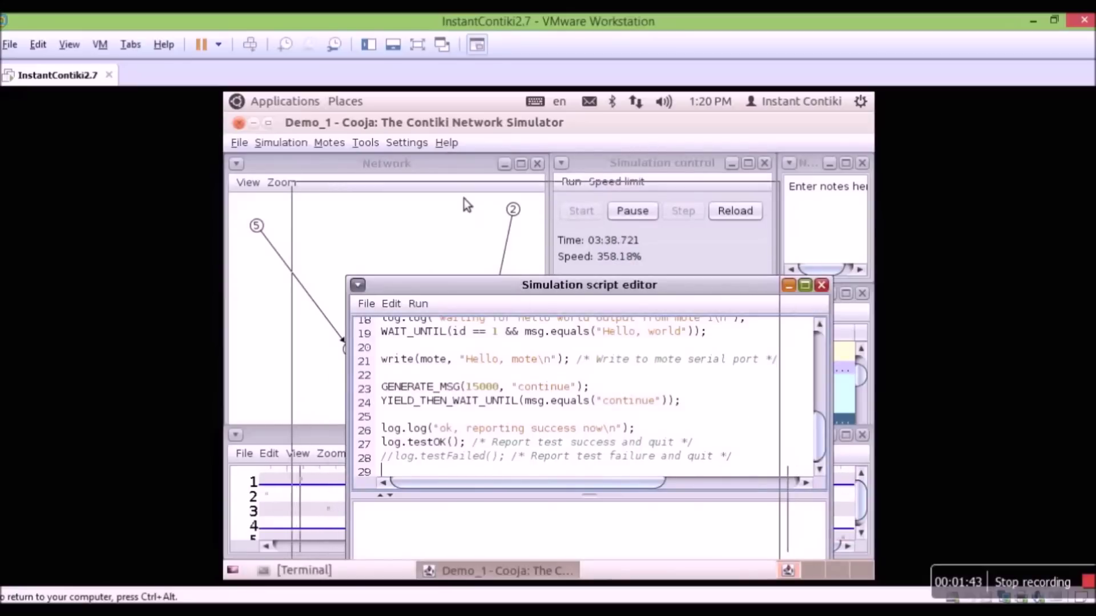
pyautogui.moveTo(570, 285); pyautogui.dragTo(524, 151)
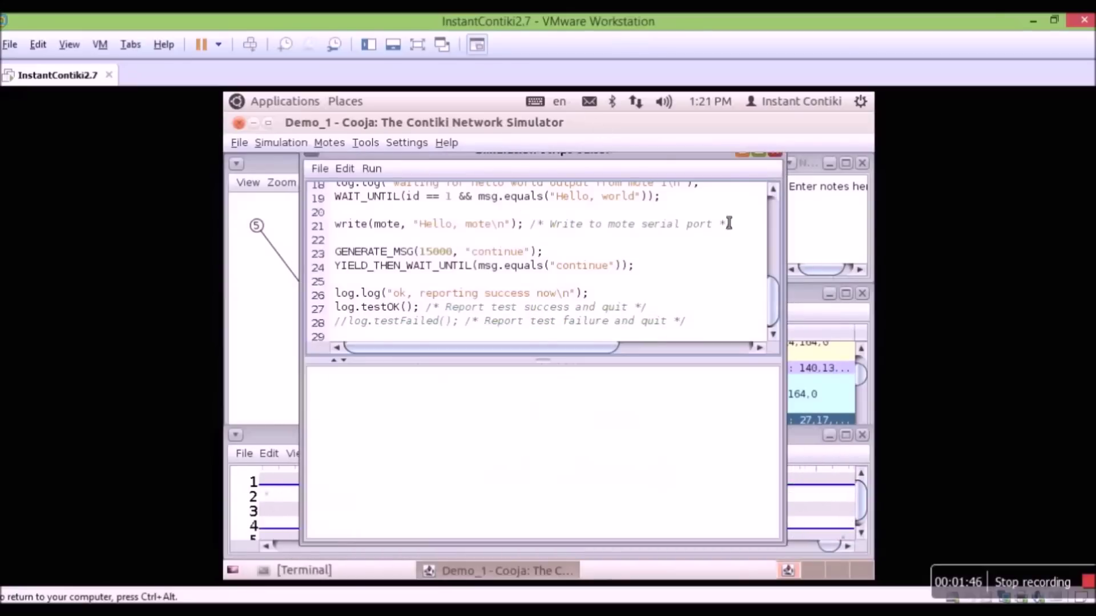
pyautogui.scroll(6, 729, 223)
pyautogui.scroll(-6, 724, 240)
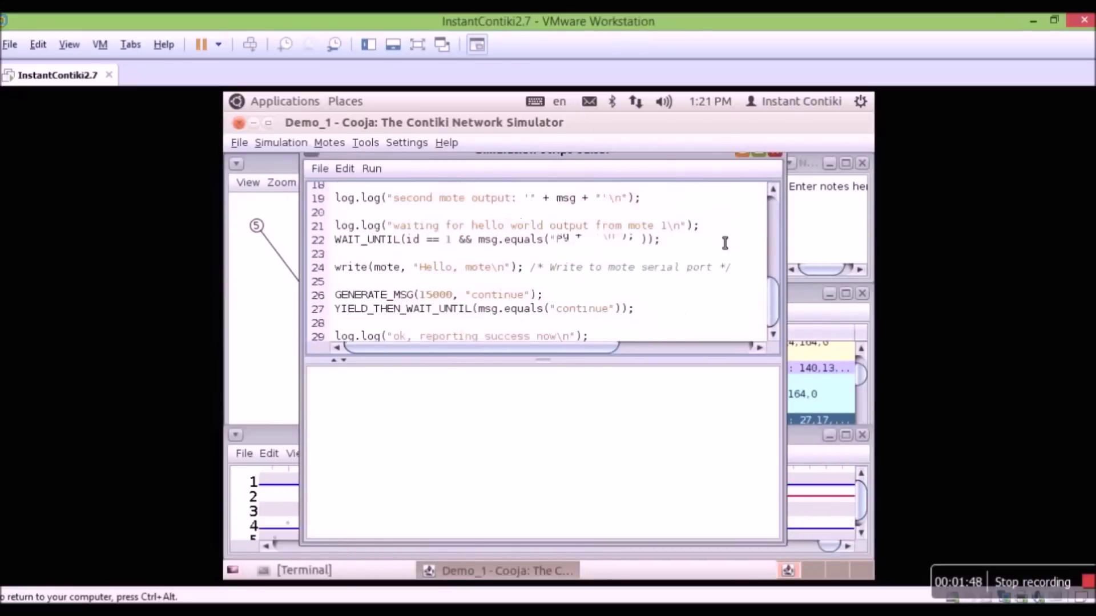
pyautogui.scroll(4, 684, 229)
pyautogui.scroll(2, 634, 240)
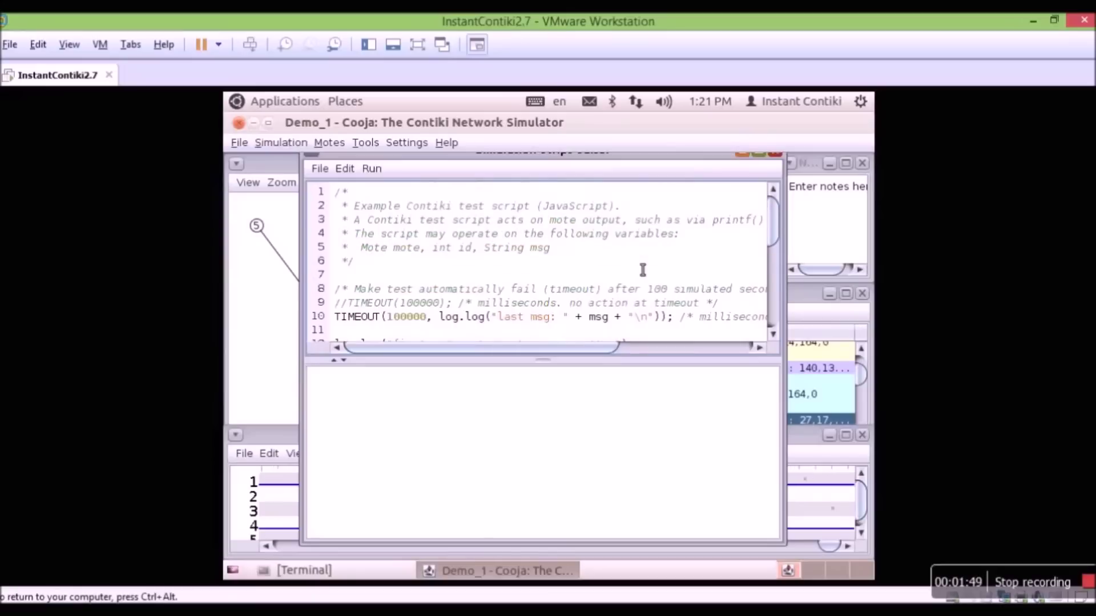
pyautogui.scroll(-2, 642, 269)
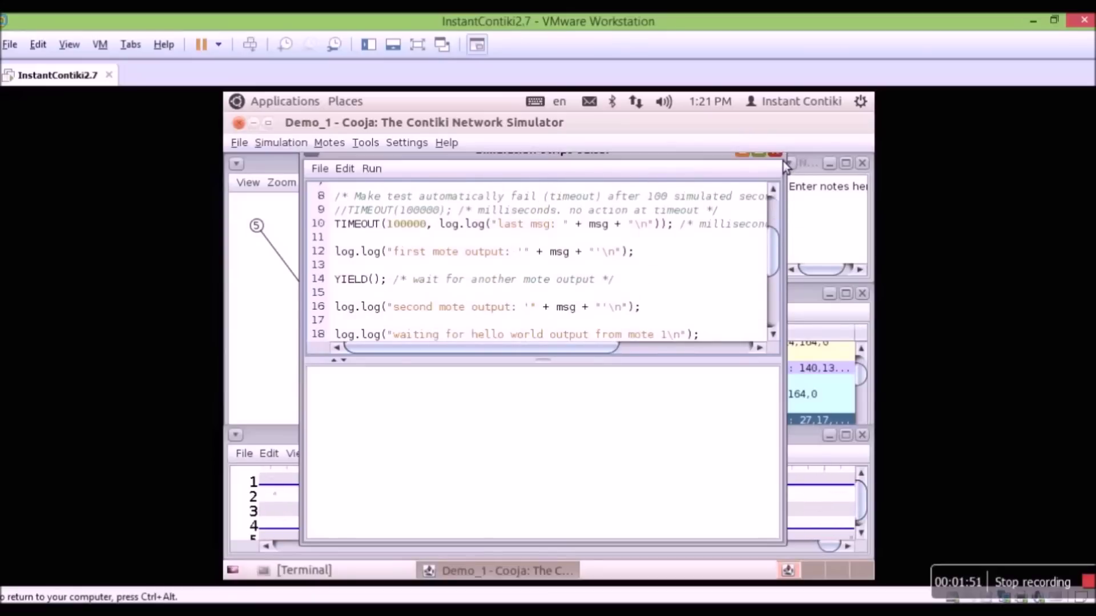
pyautogui.click(774, 151)
pyautogui.click(365, 142)
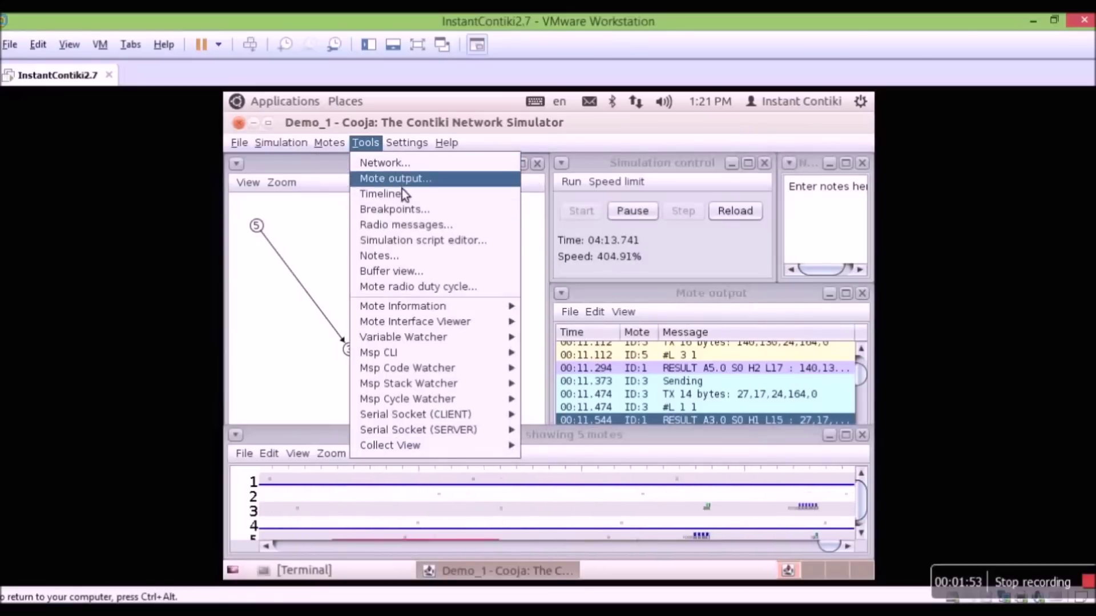
pyautogui.click(409, 273)
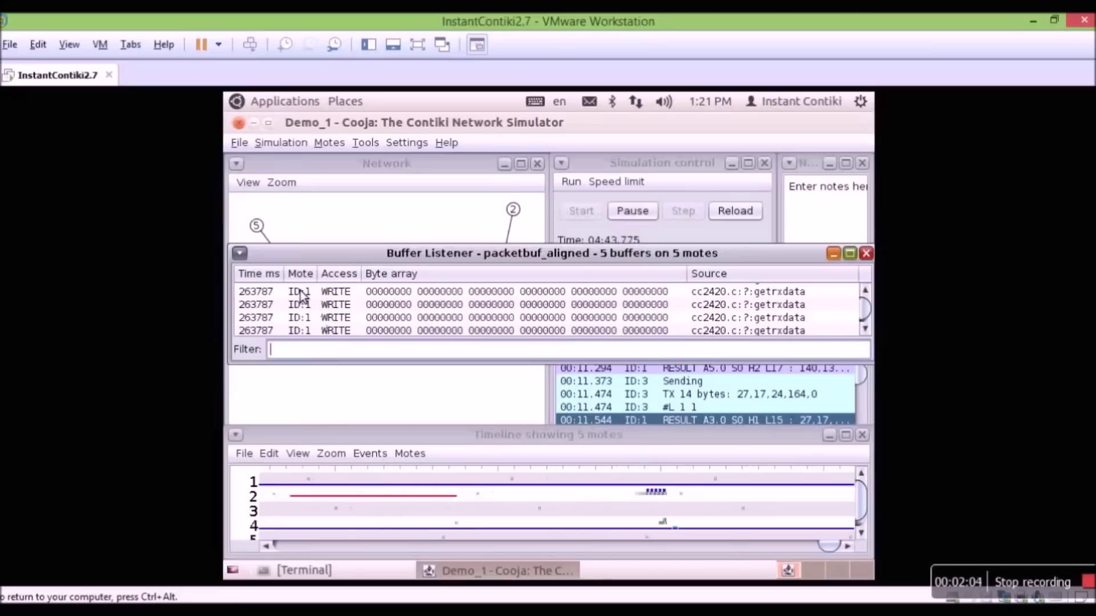
pyautogui.doubleClick(781, 254)
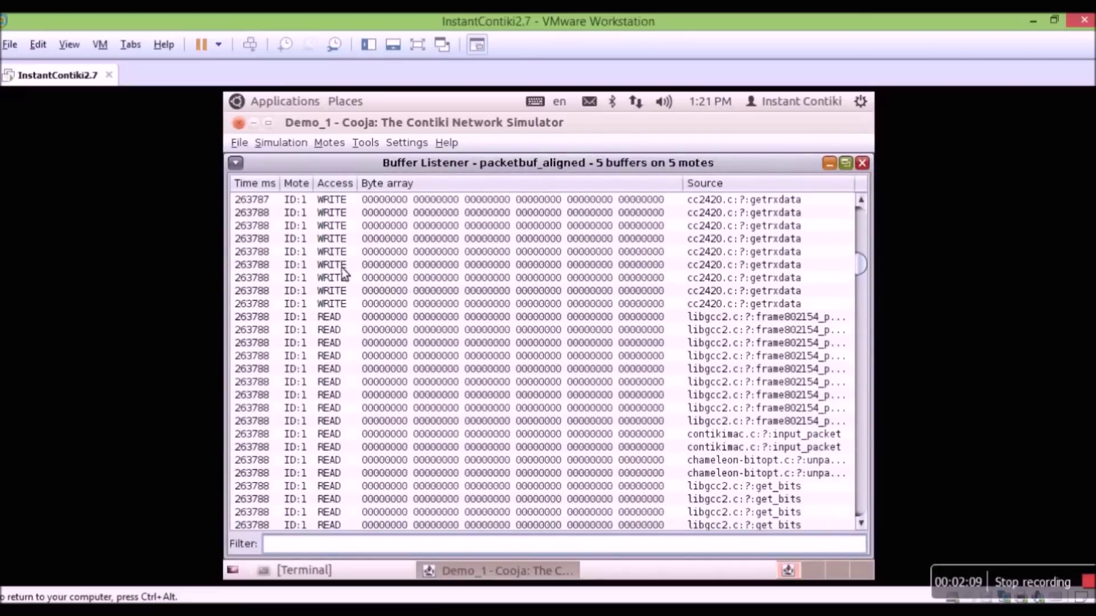
pyautogui.scroll(1, 533, 270)
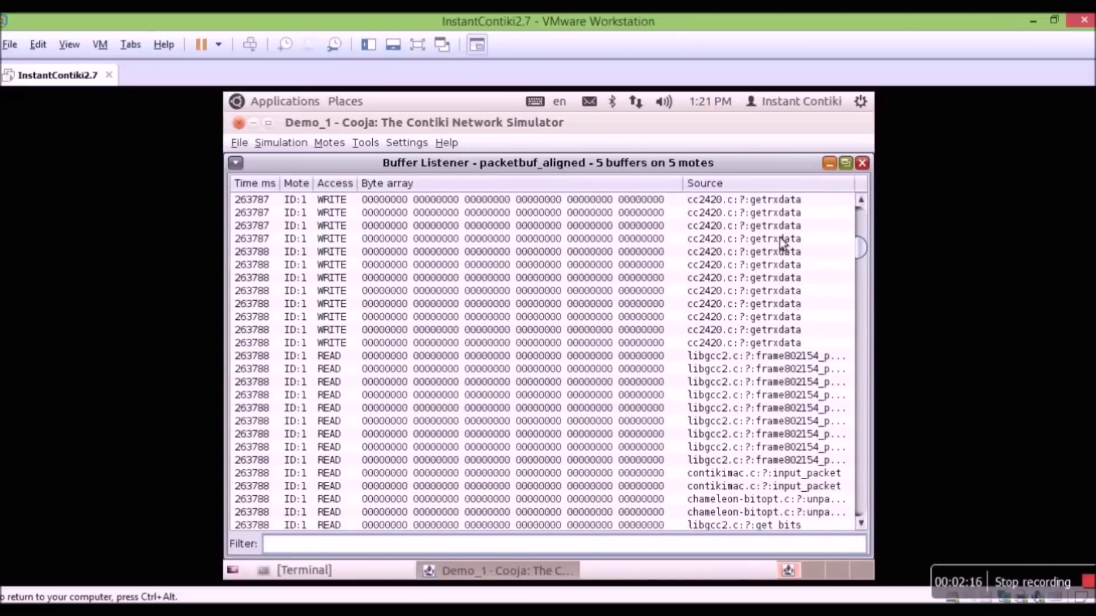
pyautogui.click(829, 164)
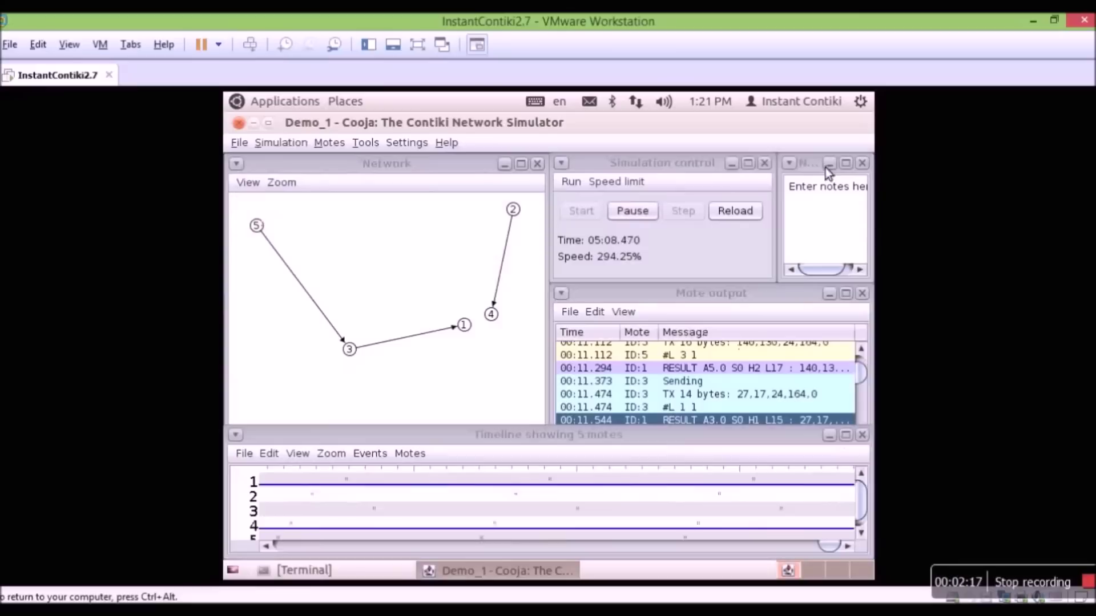
pyautogui.click(375, 145)
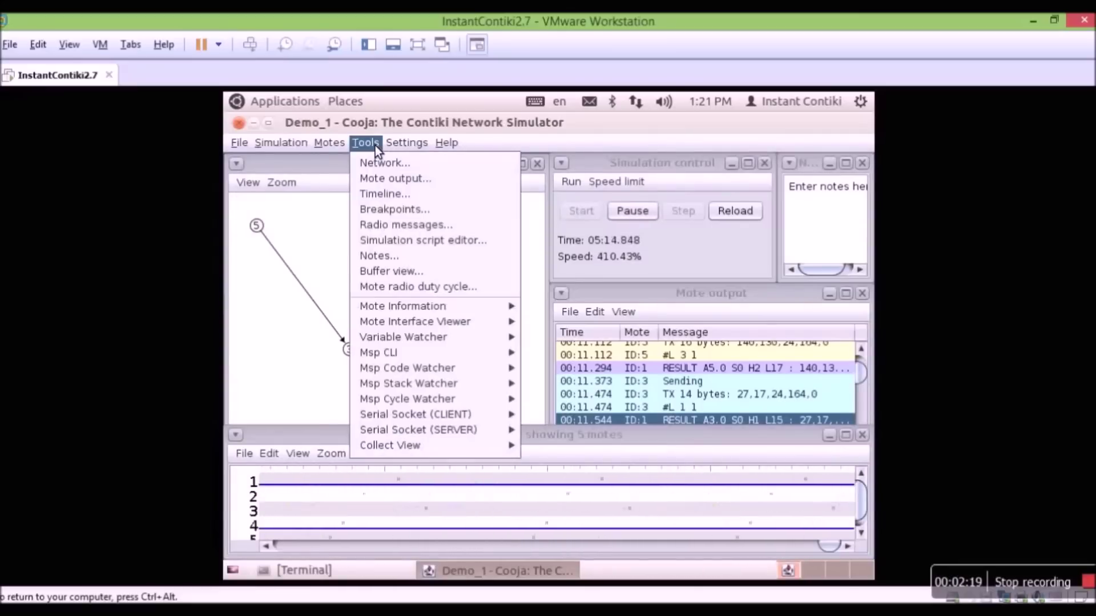
pyautogui.click(414, 289)
pyautogui.moveTo(503, 291); pyautogui.dragTo(437, 190)
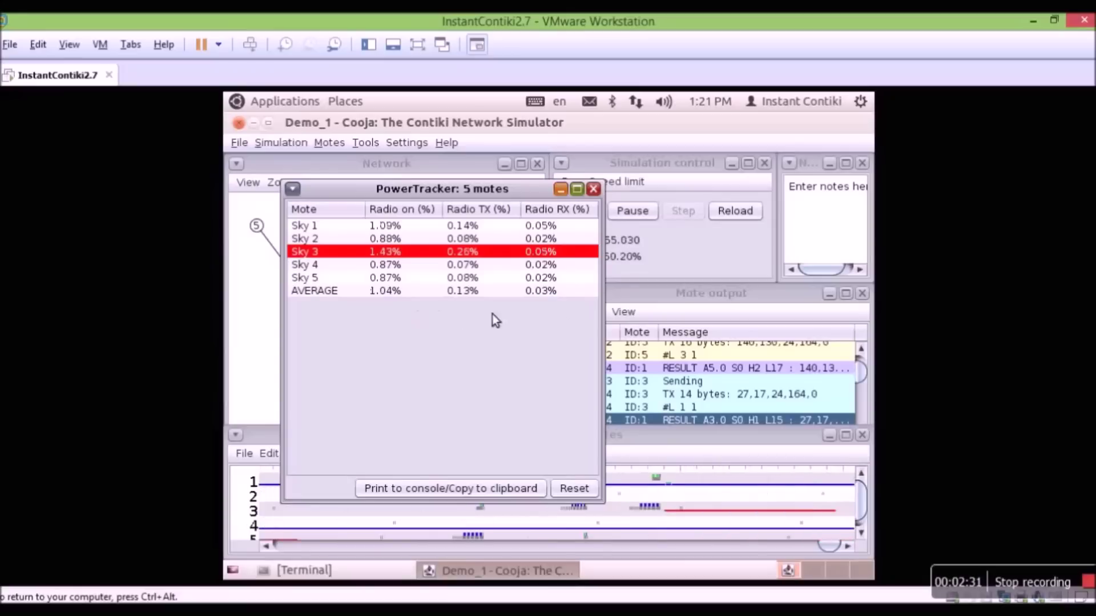
pyautogui.click(635, 218)
pyautogui.click(578, 332)
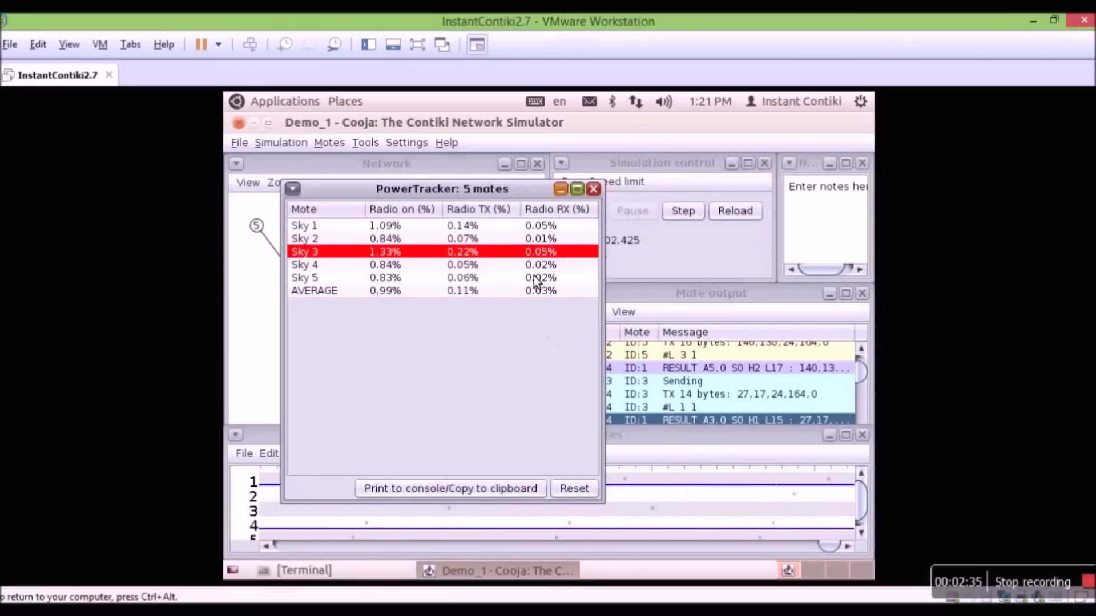
pyautogui.click(642, 237)
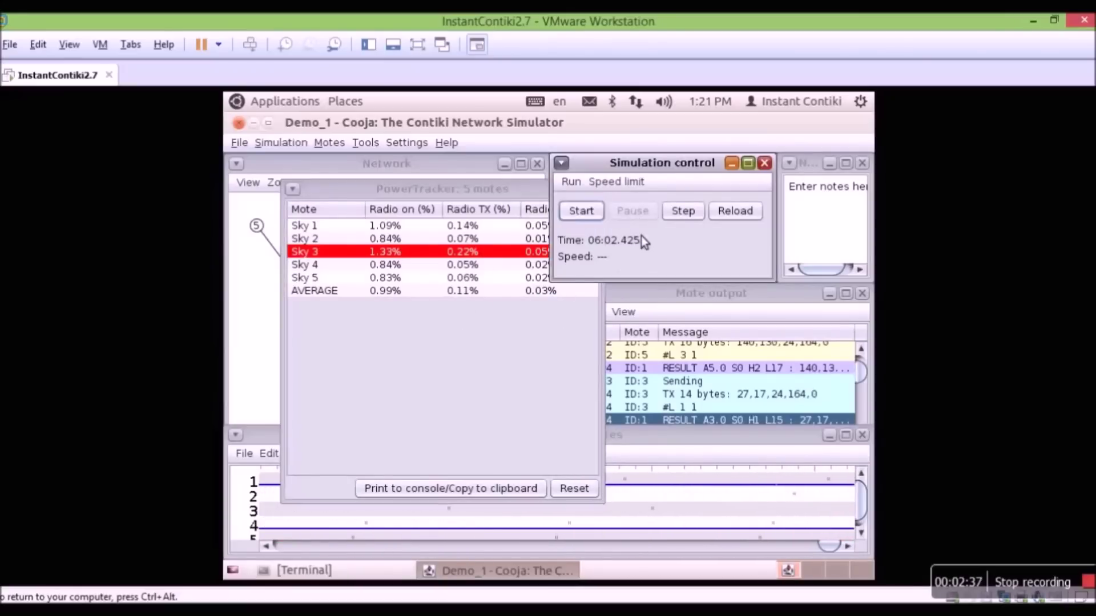
pyautogui.click(579, 214)
pyautogui.click(564, 327)
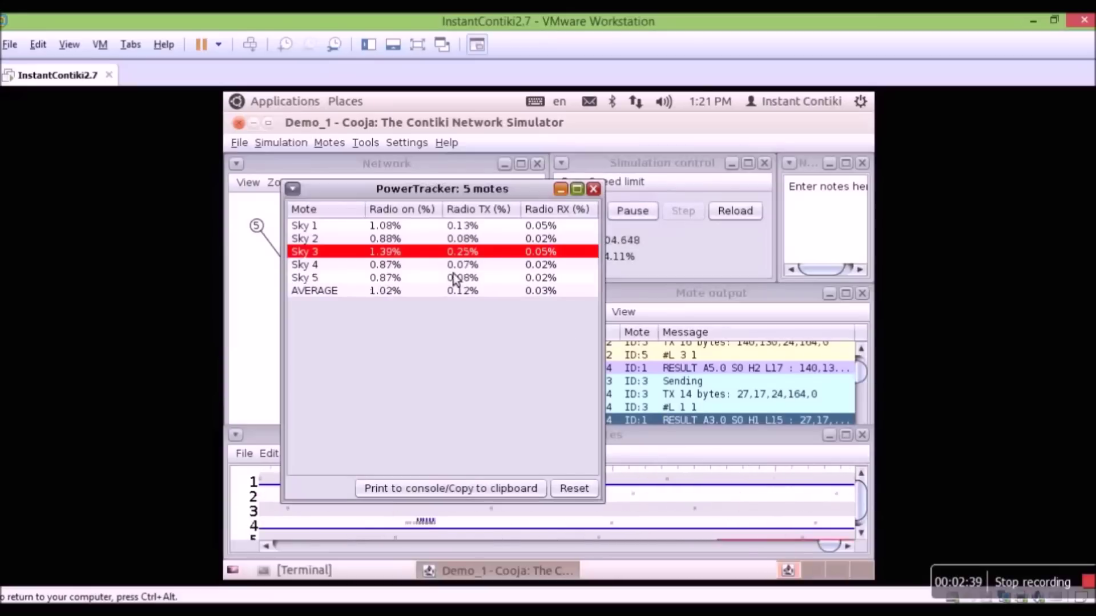
pyautogui.click(594, 189)
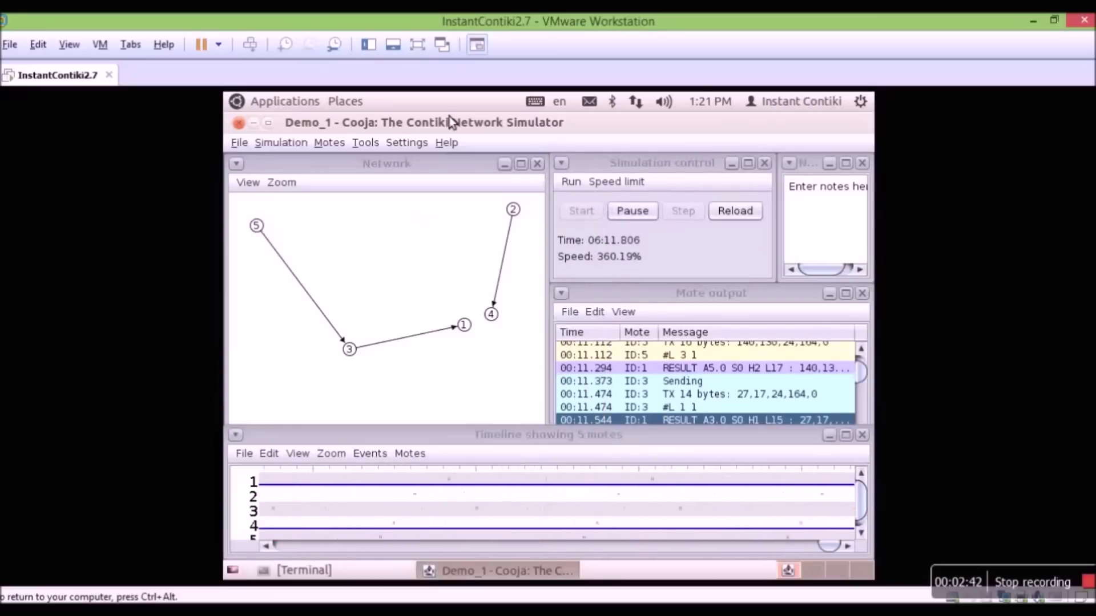
pyautogui.click(376, 148)
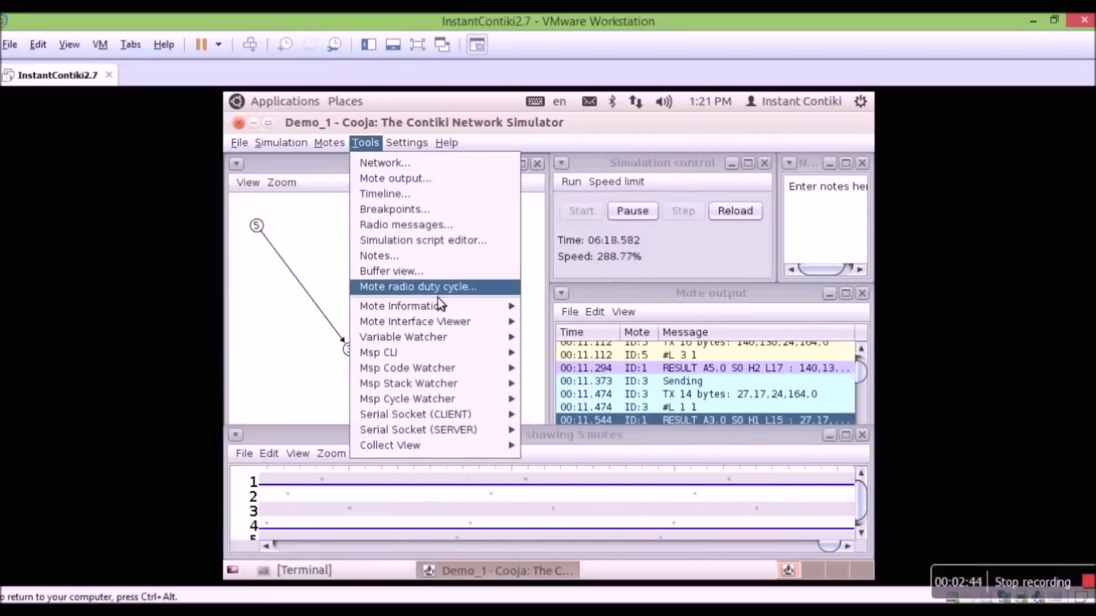
pyautogui.moveTo(437, 307)
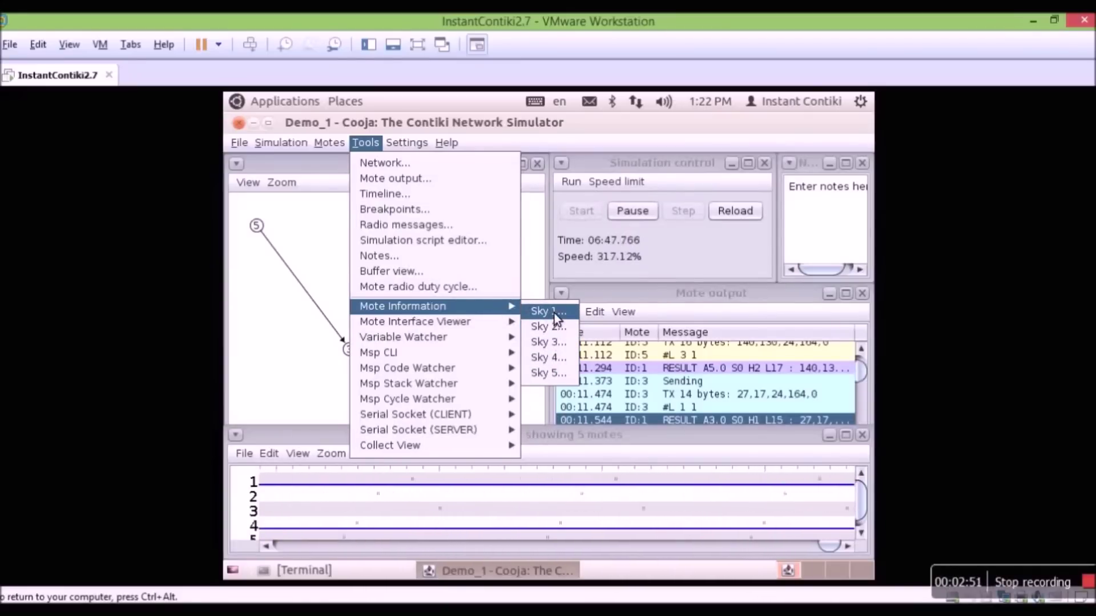
pyautogui.click(553, 312)
pyautogui.moveTo(534, 286); pyautogui.dragTo(594, 217)
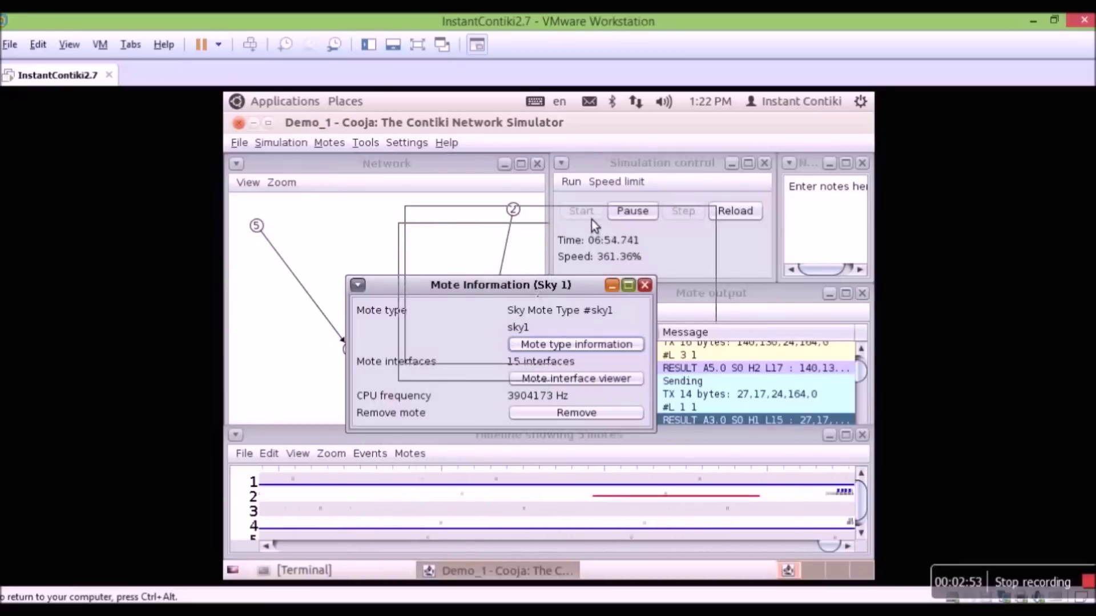
pyautogui.click(607, 282)
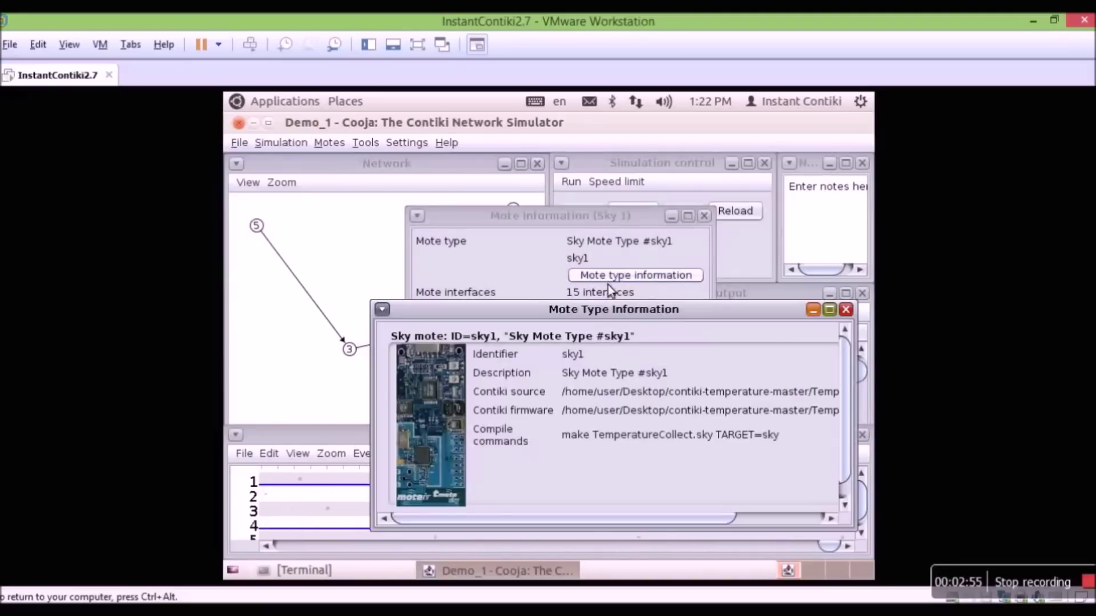
pyautogui.moveTo(607, 310); pyautogui.dragTo(463, 195)
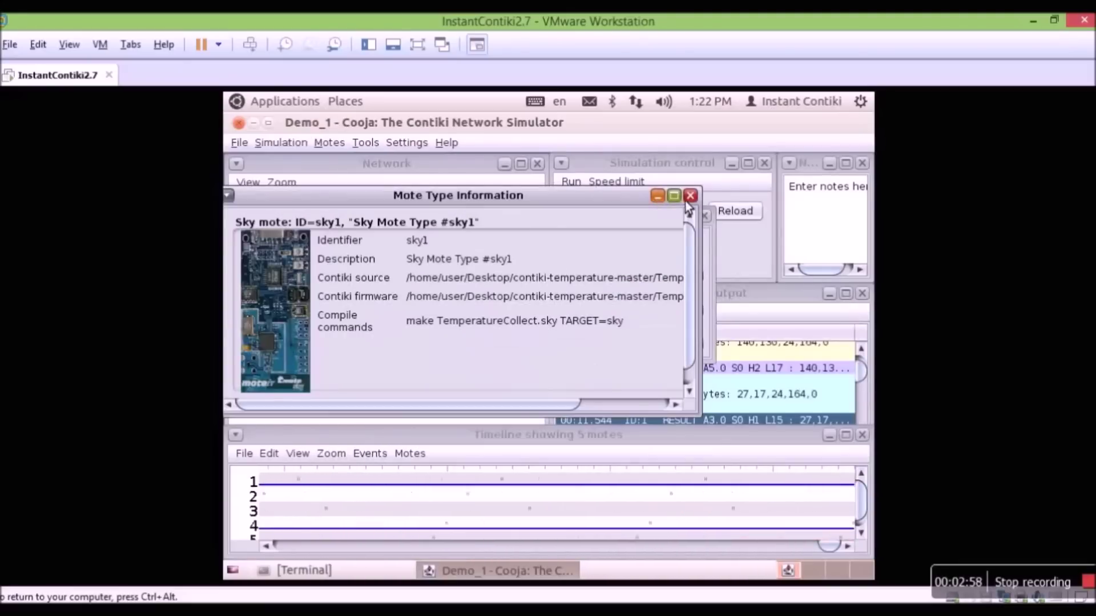
pyautogui.click(680, 200)
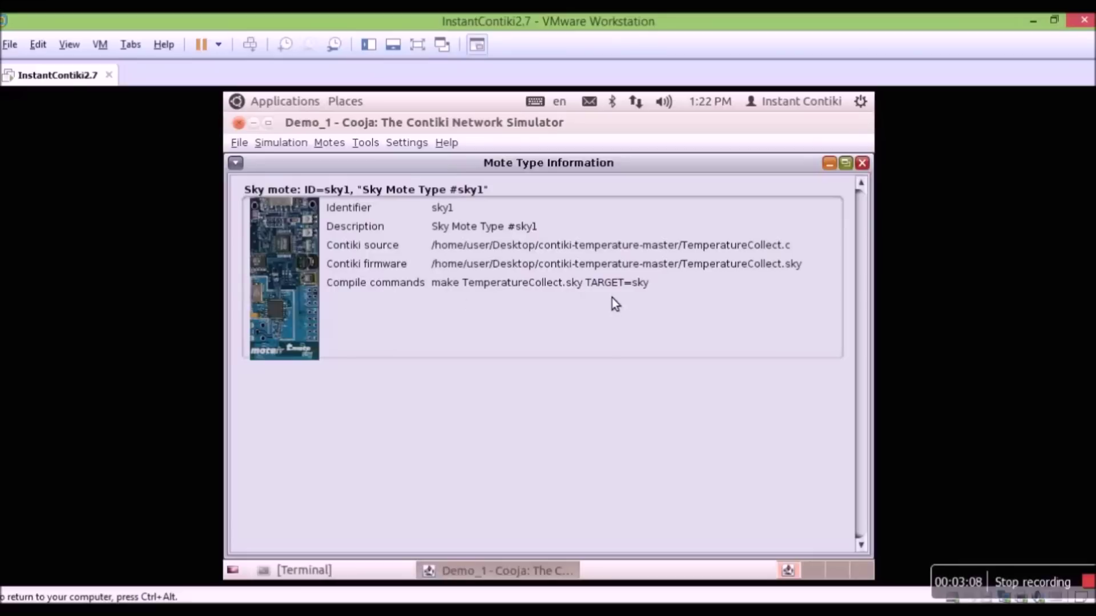
pyautogui.click(863, 164)
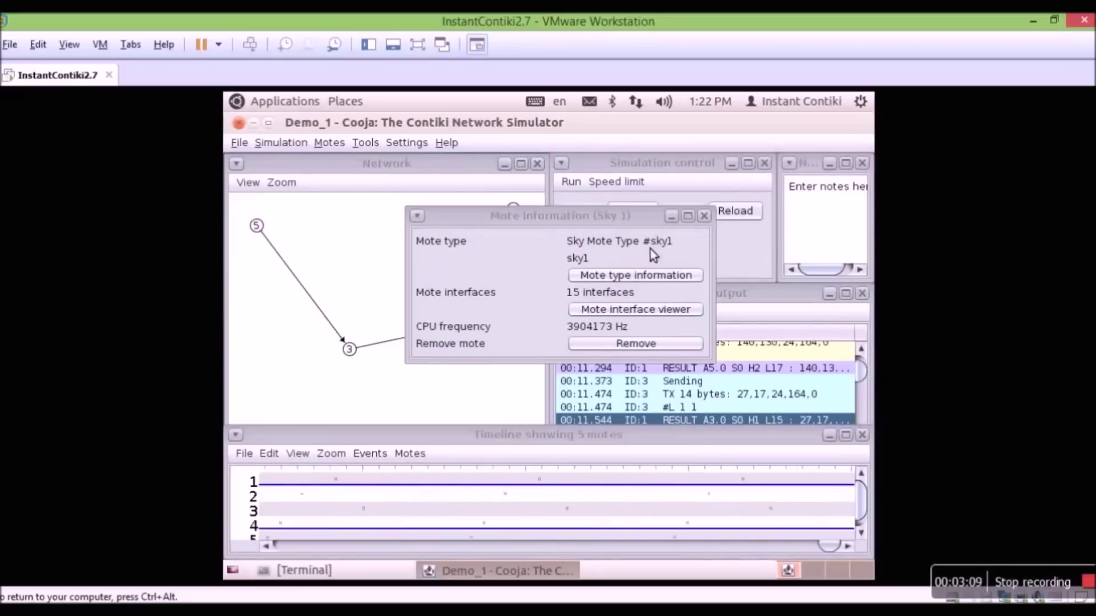
pyautogui.click(631, 314)
pyautogui.moveTo(555, 309); pyautogui.dragTo(516, 192)
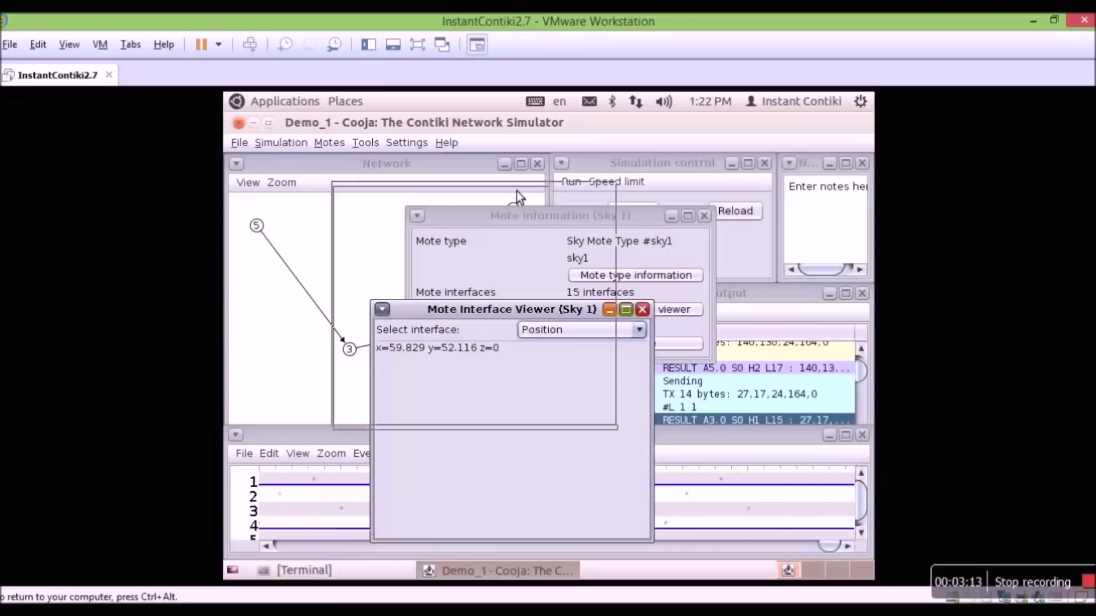
pyautogui.click(604, 212)
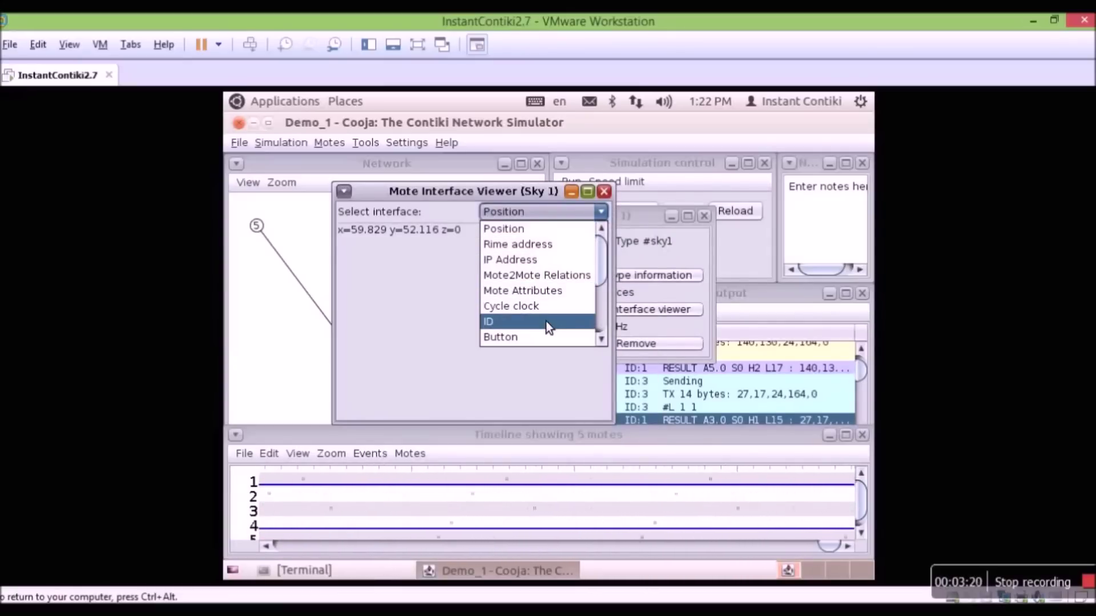
pyautogui.scroll(-1, 553, 331)
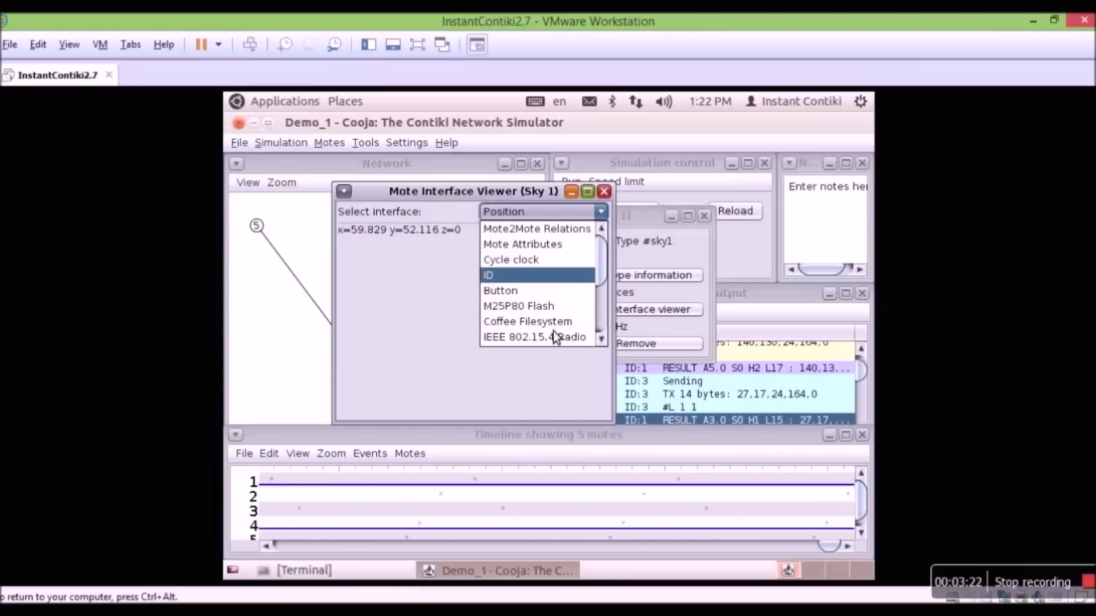
pyautogui.scroll(1, 562, 294)
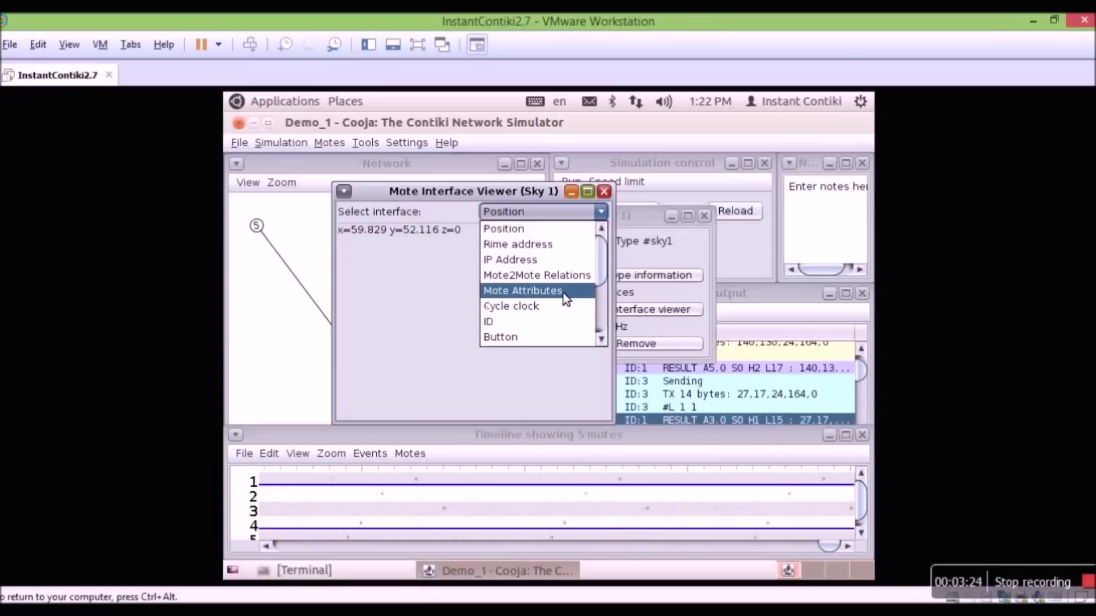
pyautogui.click(534, 246)
pyautogui.click(595, 216)
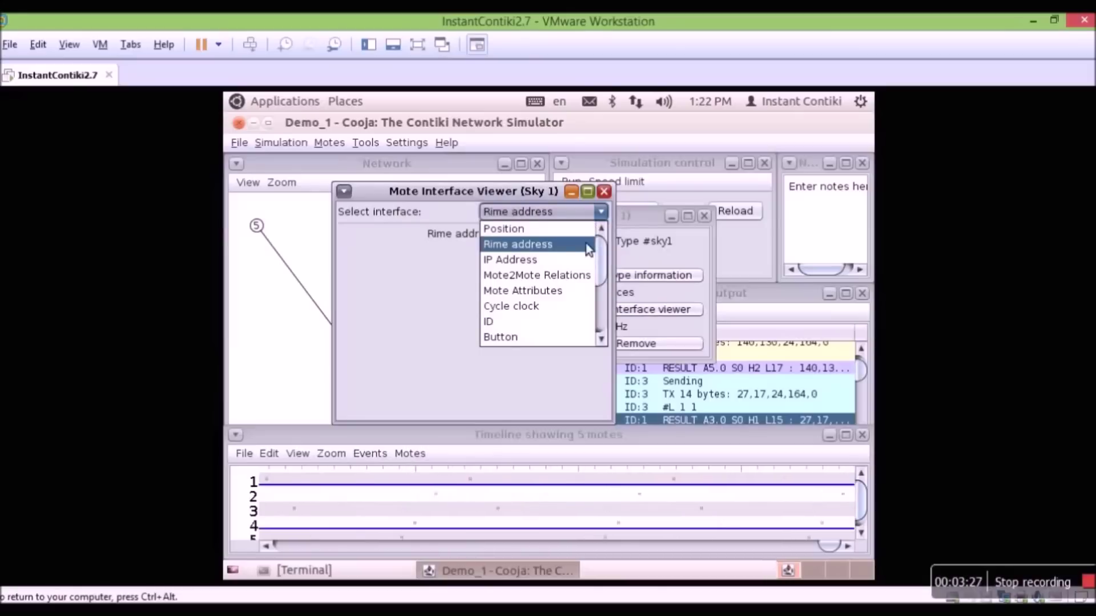
pyautogui.click(552, 337)
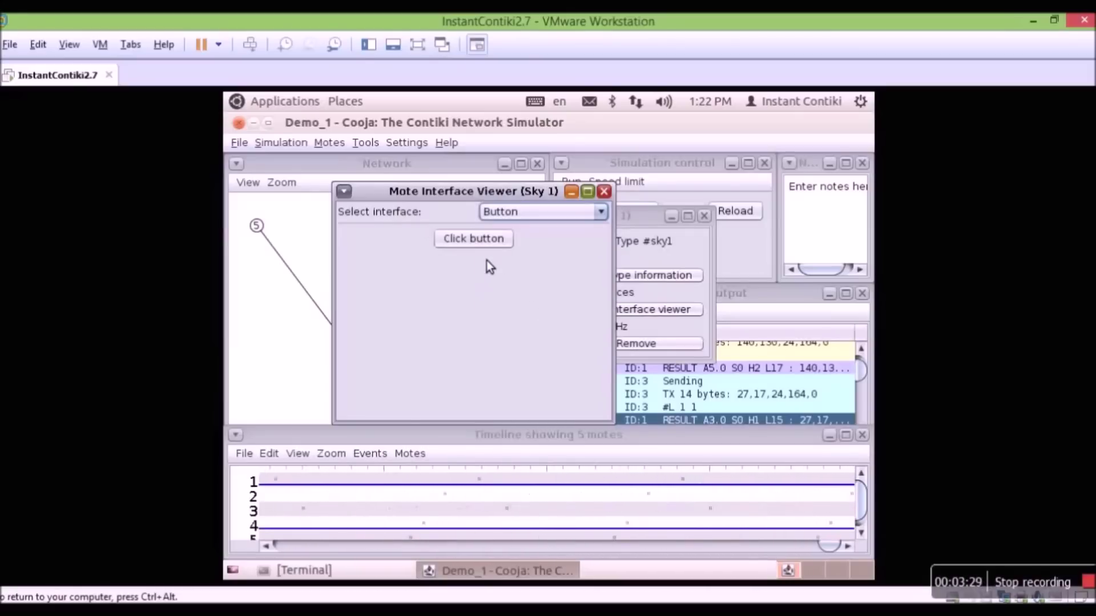
pyautogui.click(599, 212)
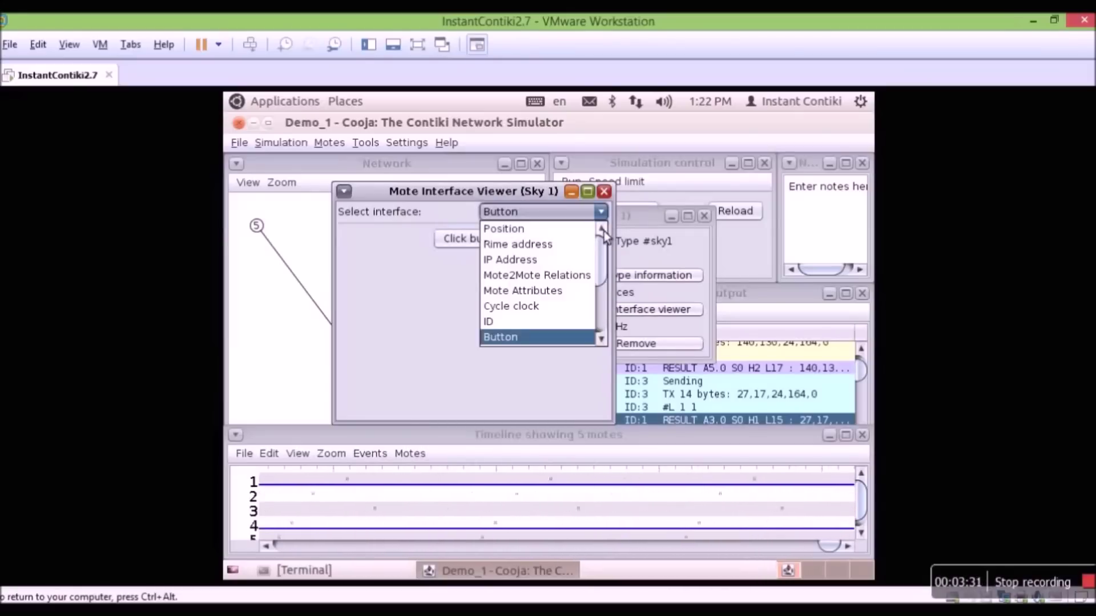
pyautogui.scroll(1, 579, 278)
pyautogui.scroll(-2, 579, 278)
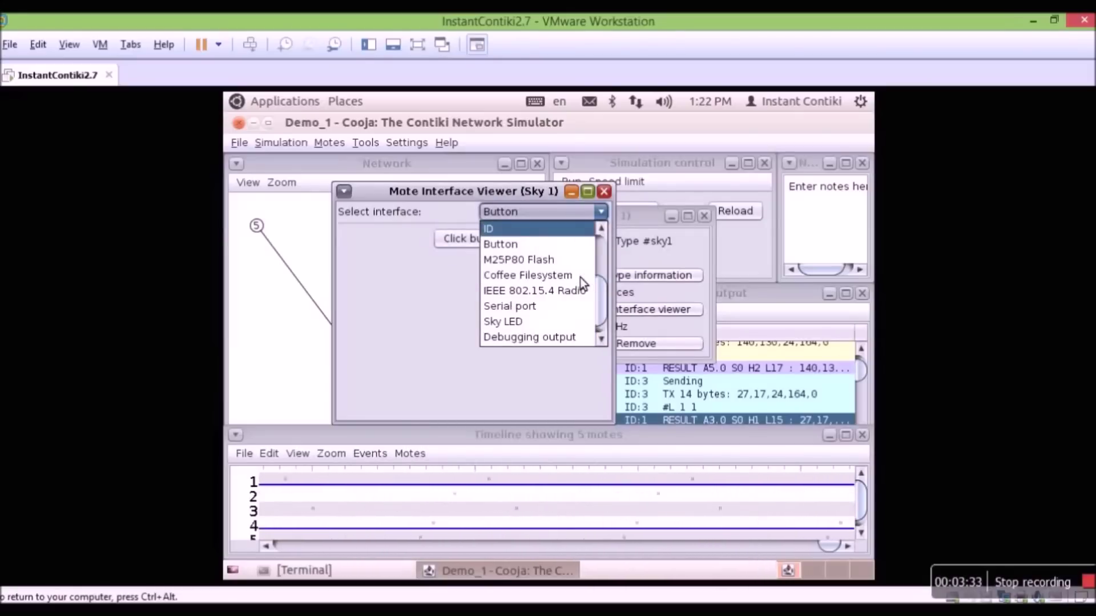
pyautogui.click(555, 320)
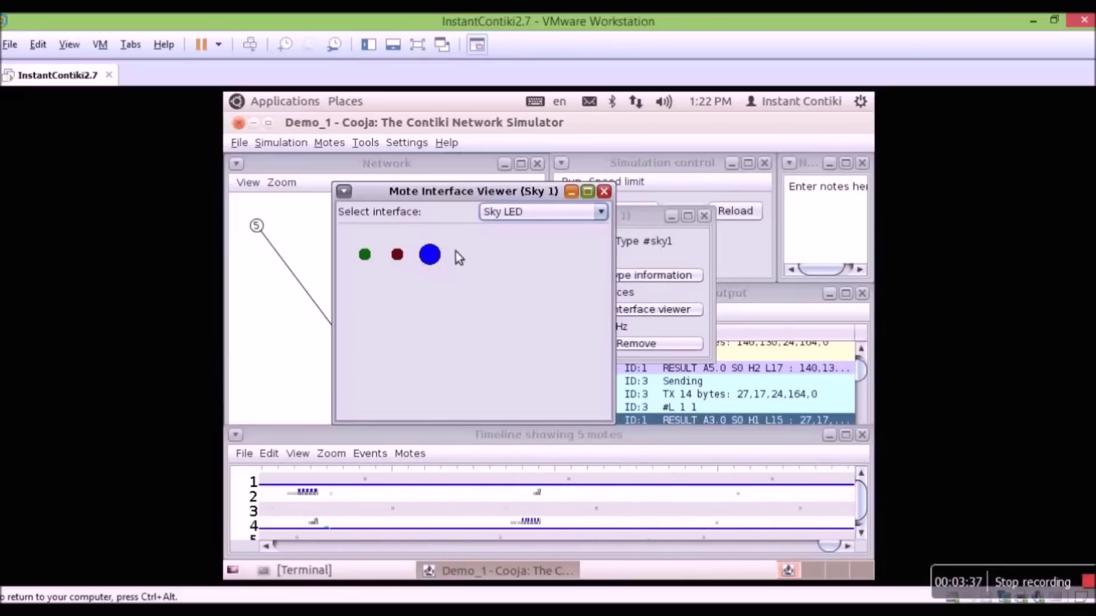
pyautogui.click(600, 195)
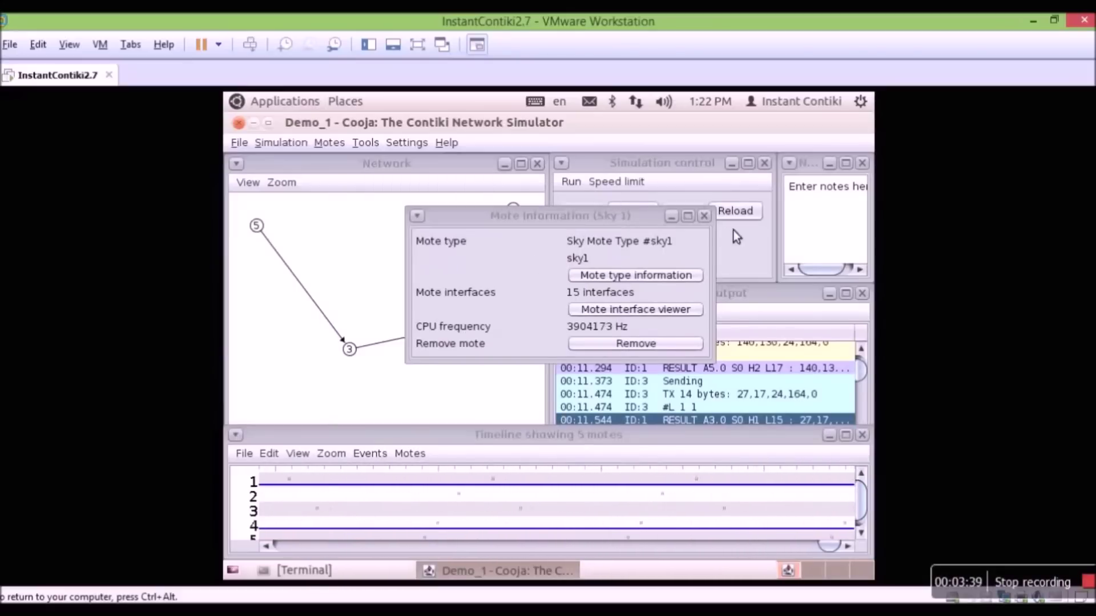
# - Remove mote Sky 1 from the simulation, pause it, and go to Tools > Msp Code Watcher
pyautogui.click(642, 345)
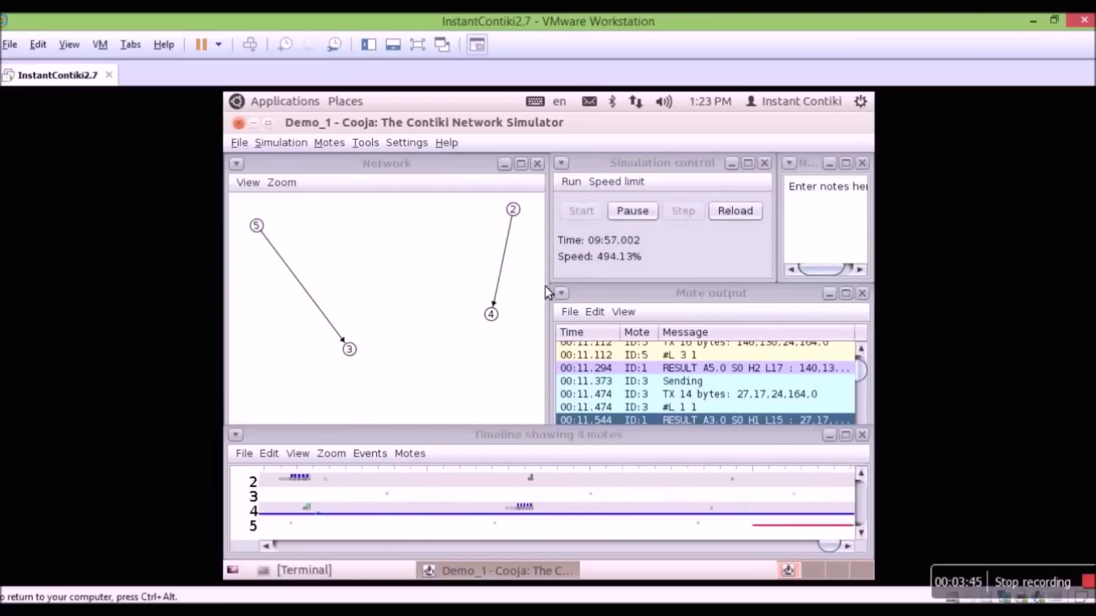
pyautogui.click(631, 212)
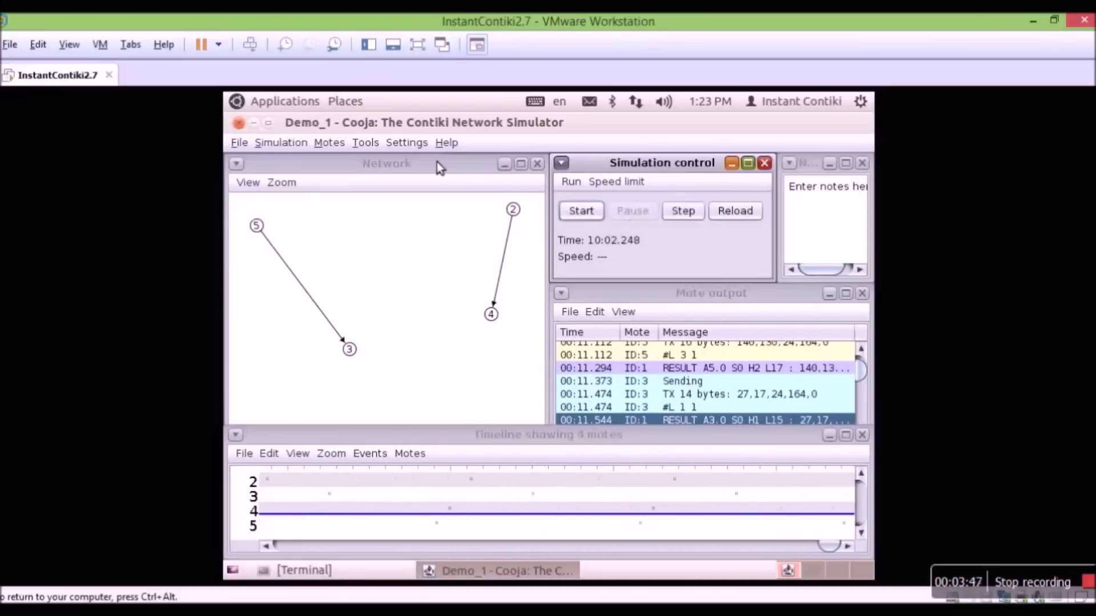
pyautogui.click(375, 145)
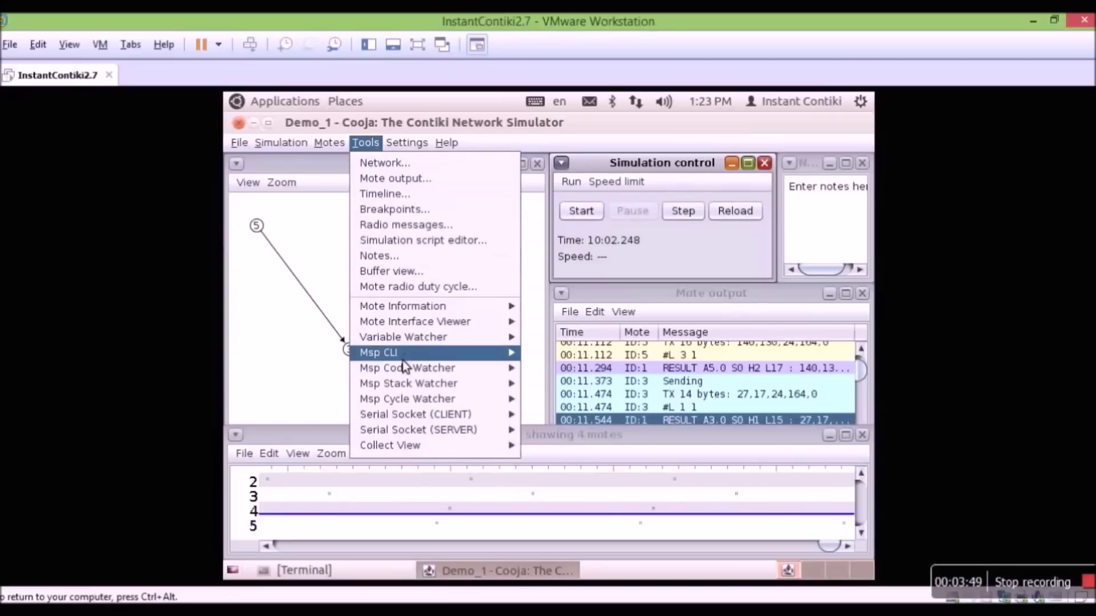
pyautogui.moveTo(437, 326)
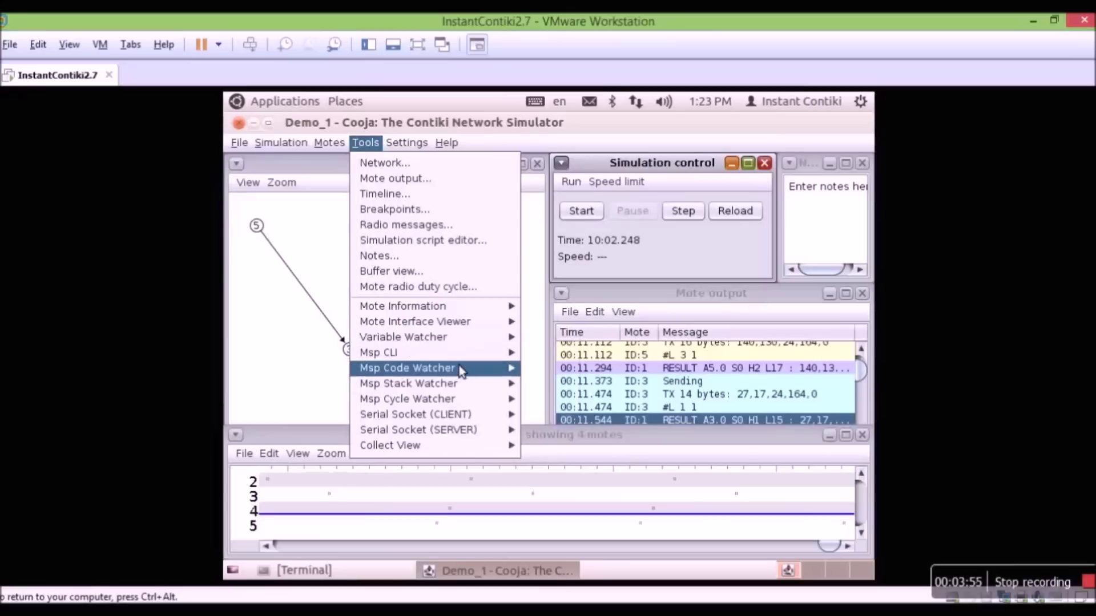
pyautogui.moveTo(446, 358)
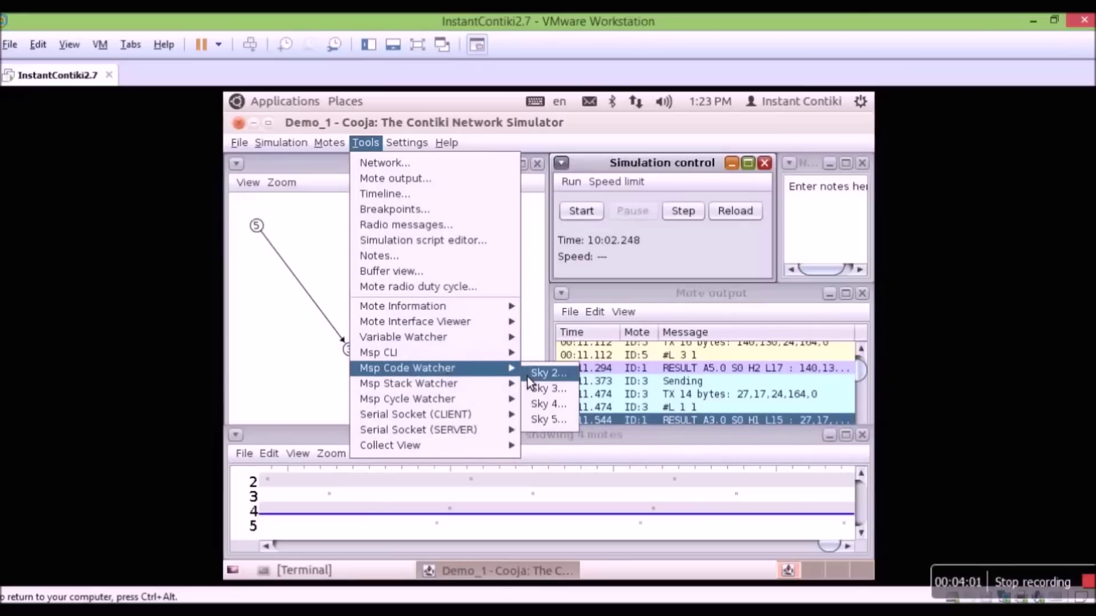
# - Open the Sky 2 code watcher, resume running, and inspect the MOV.W &$2a38, R6 instruction and breakpoints
pyautogui.click(530, 374)
pyautogui.click(587, 217)
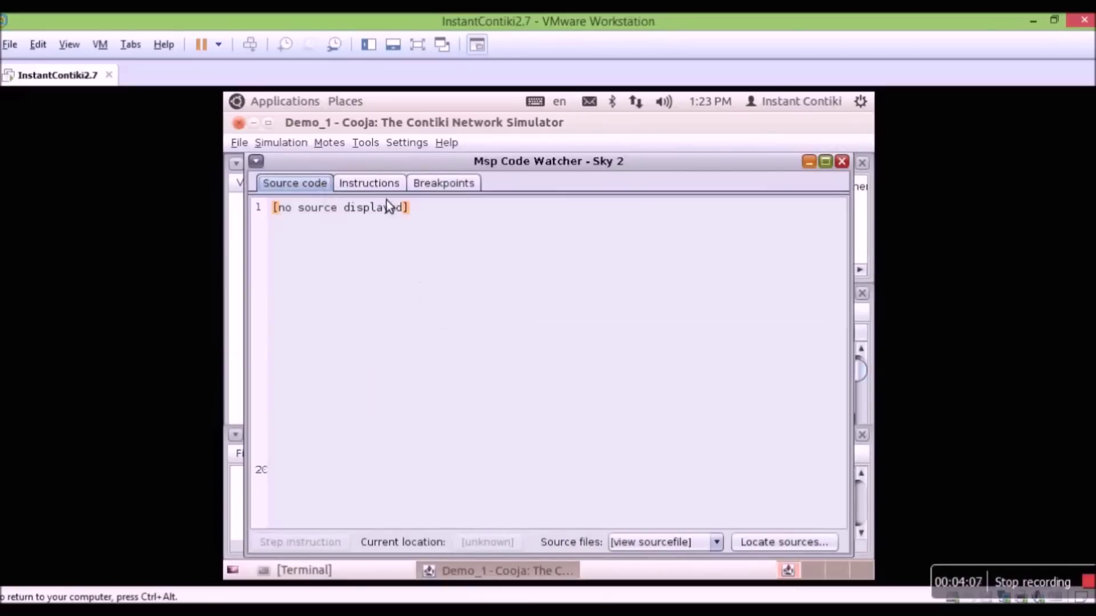
pyautogui.click(381, 189)
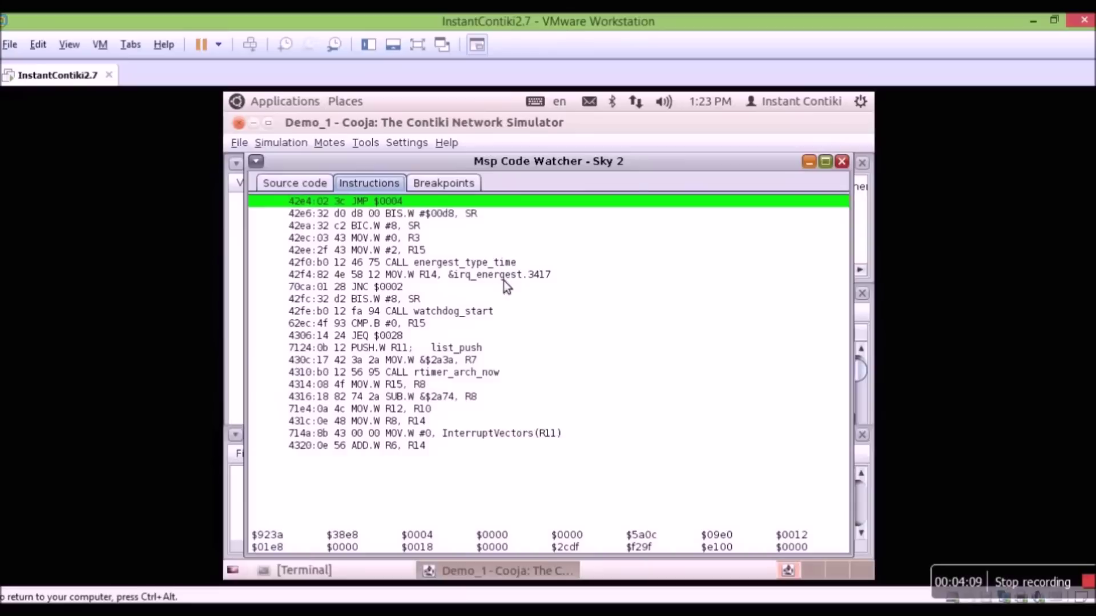
pyautogui.click(571, 348)
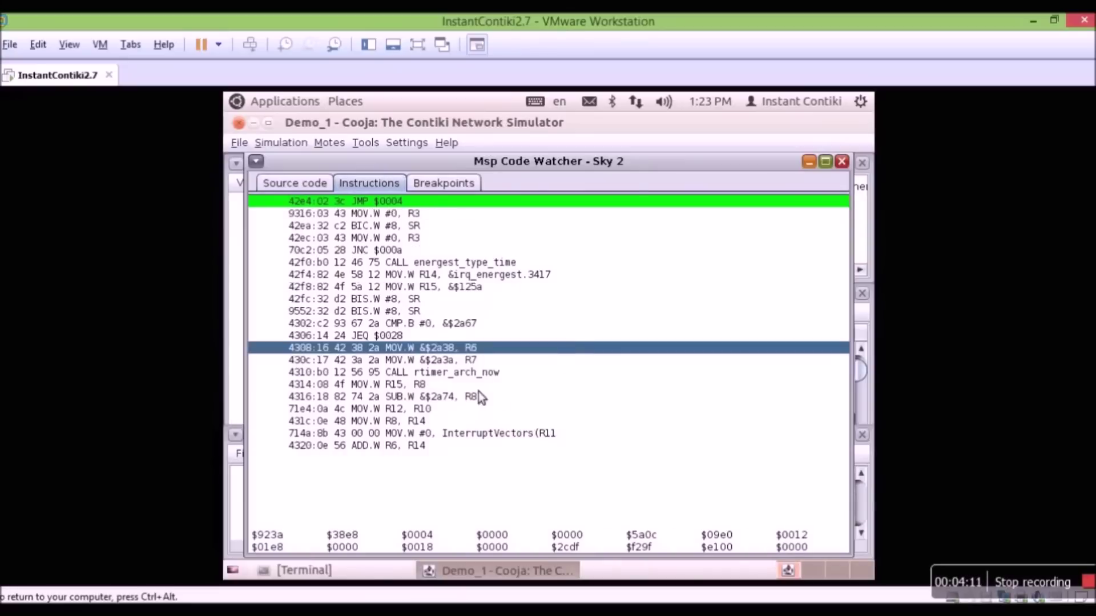
pyautogui.click(452, 185)
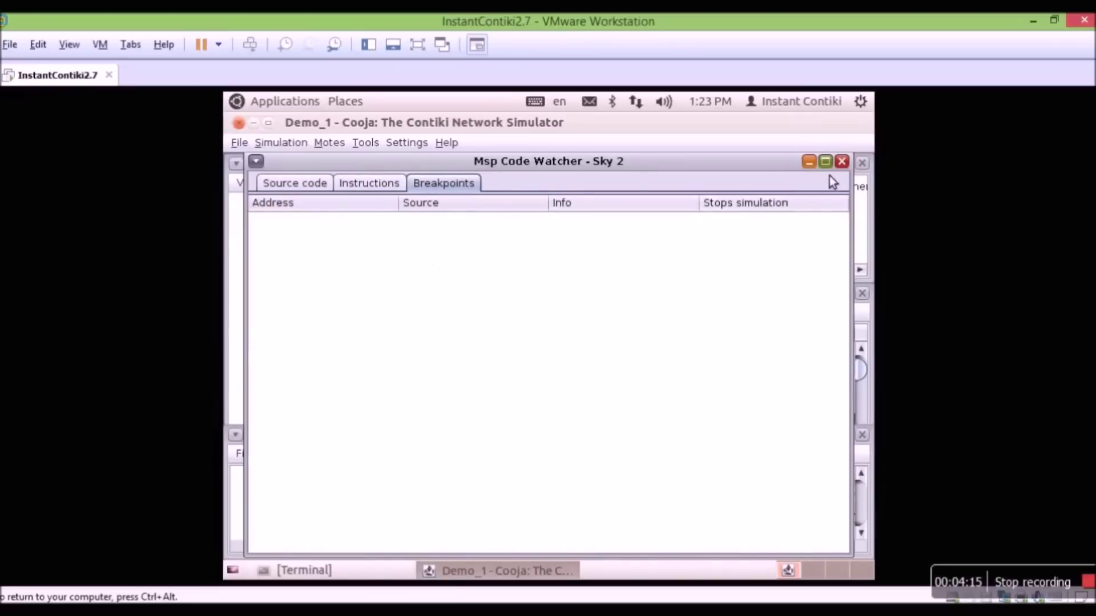
# - Close the code watcher and pause the simulation at 10:57.287
pyautogui.click(842, 161)
pyautogui.click(634, 213)
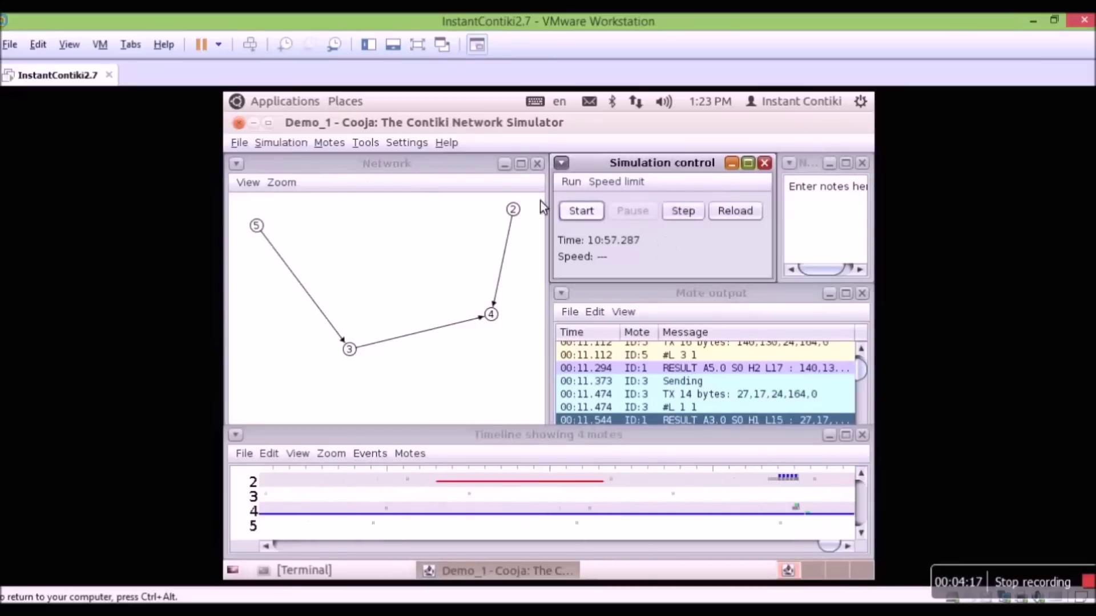
pyautogui.click(373, 144)
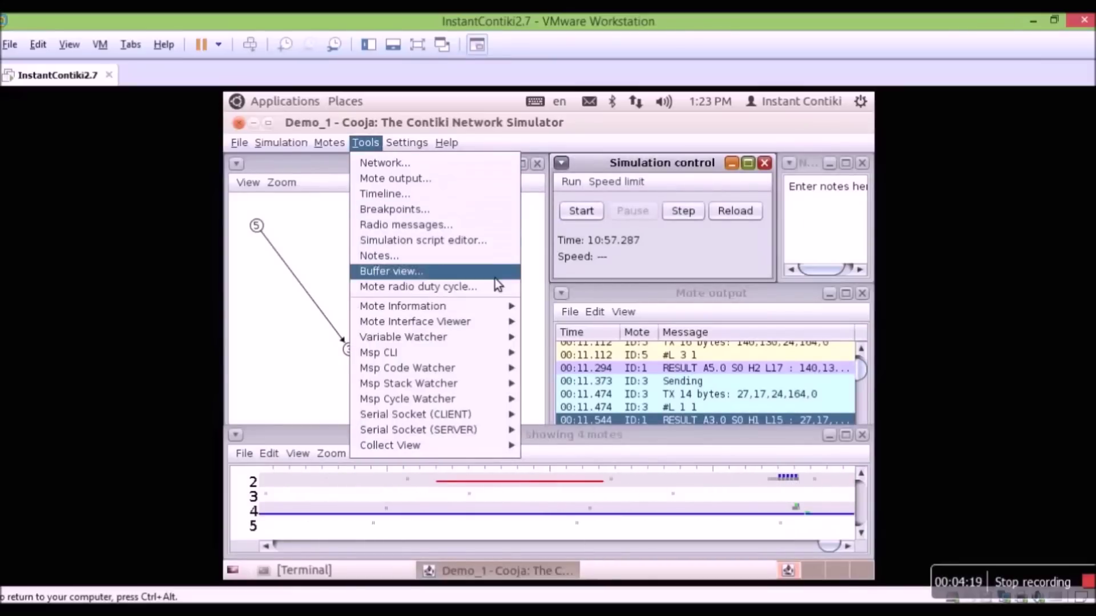
# - Open the Msp Stack Watcher for Sky 2, run the simulation, and move the watcher up-left
pyautogui.moveTo(481, 390)
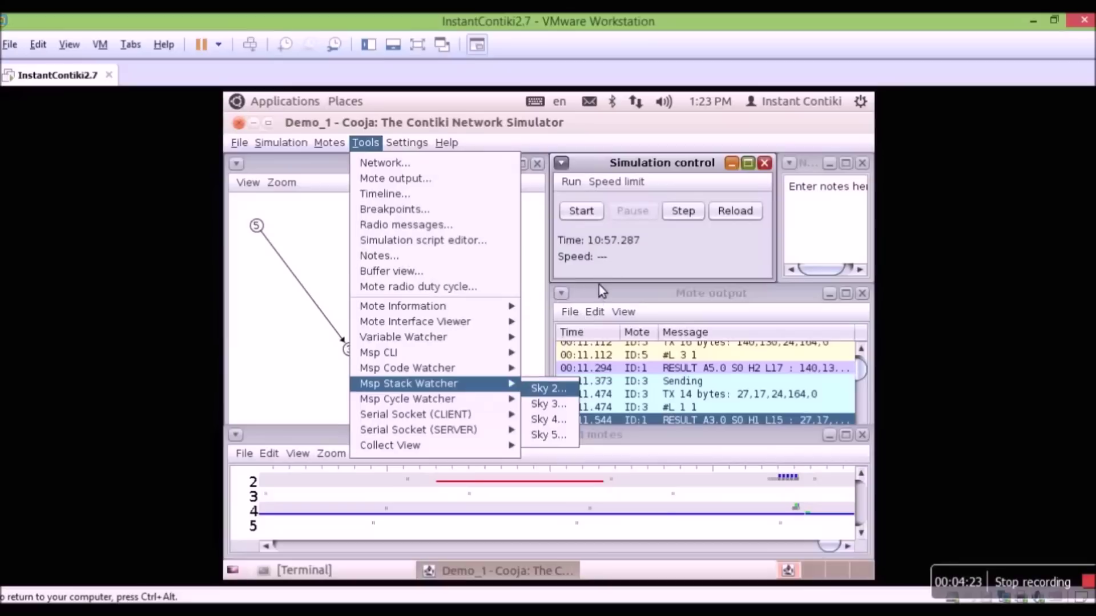
pyautogui.press('Return')
pyautogui.click(588, 218)
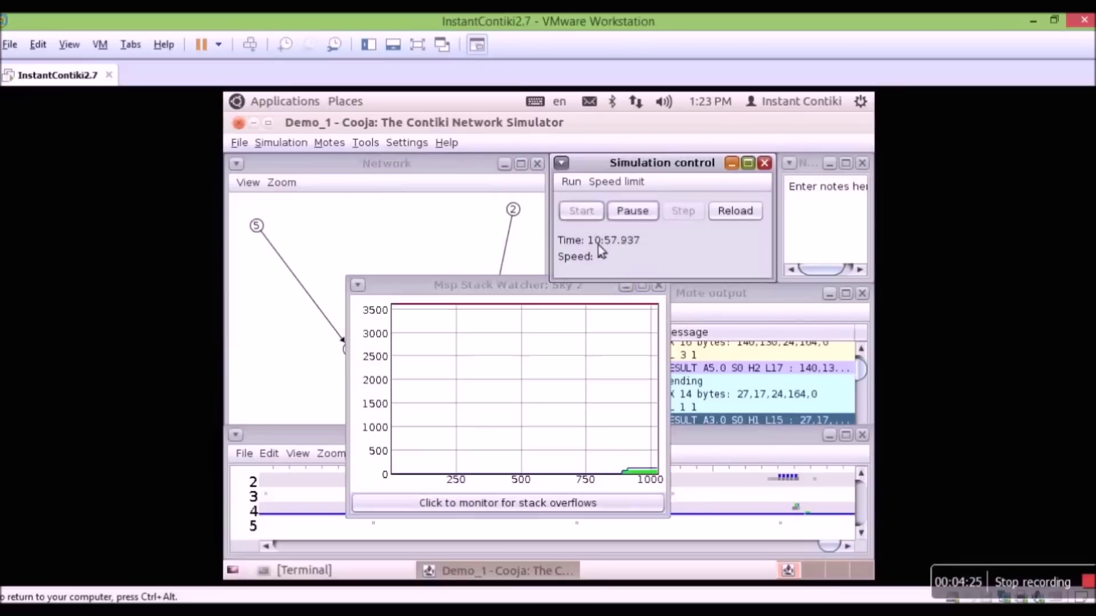
pyautogui.moveTo(484, 291); pyautogui.dragTo(440, 239)
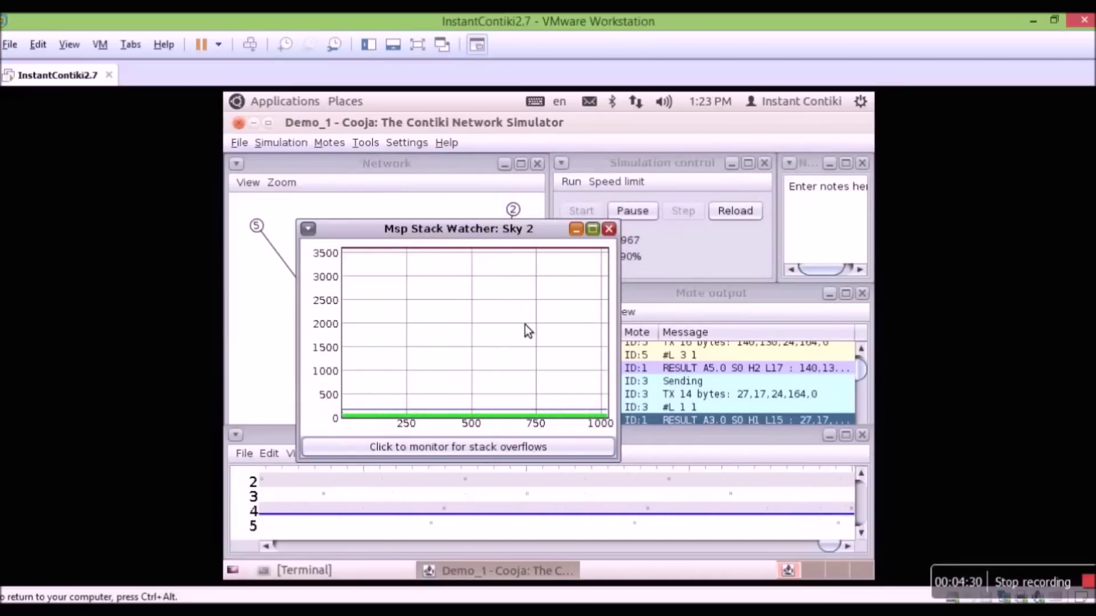
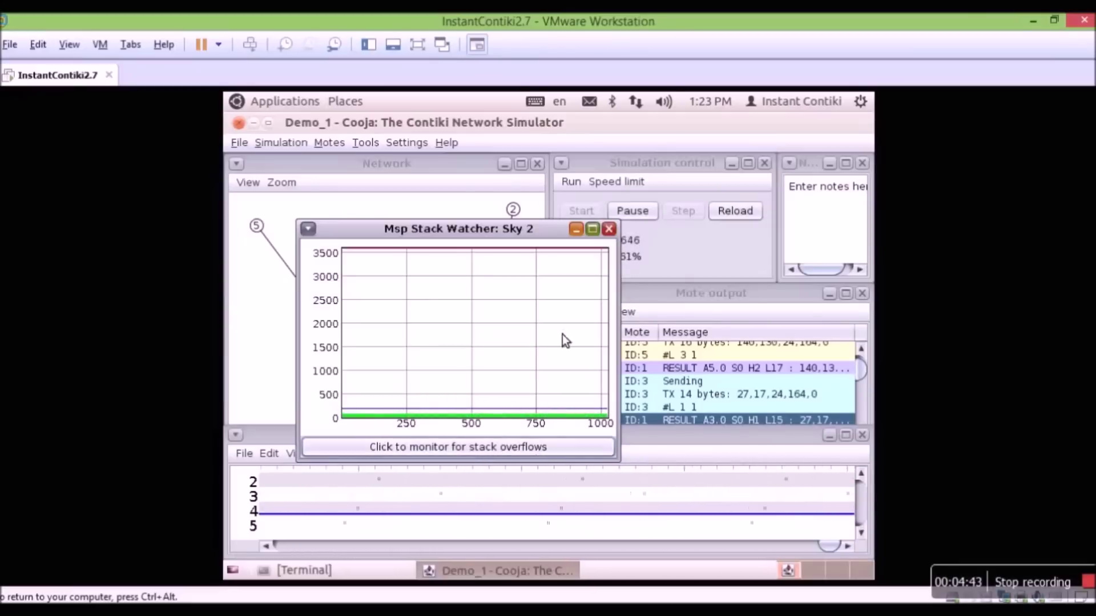
# - Close the Sky 2 Msp Stack Watcher and pause the simulation
pyautogui.click(608, 229)
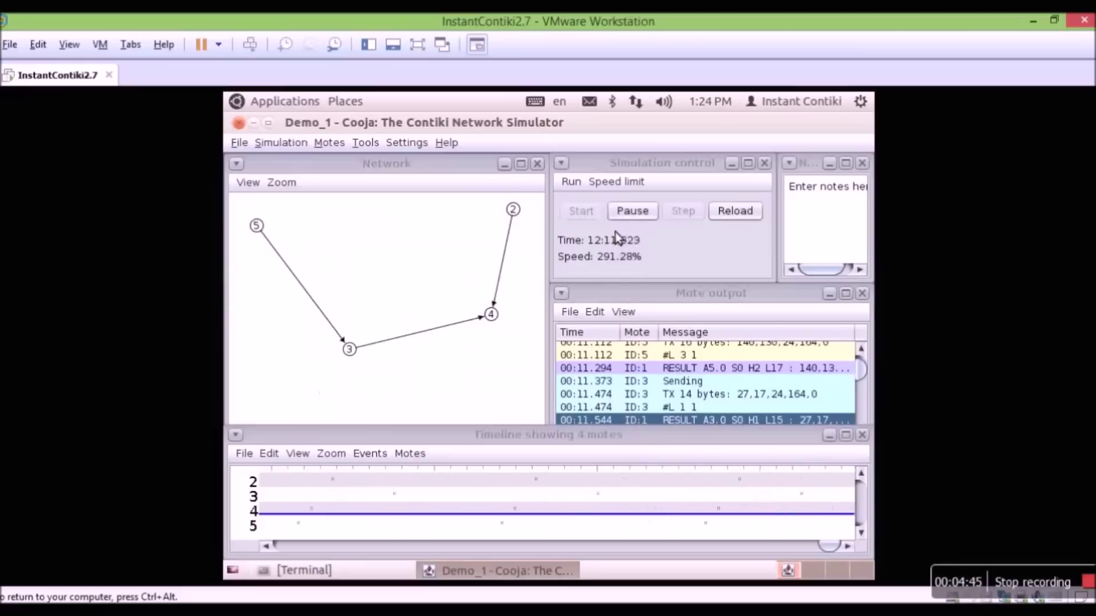
pyautogui.click(632, 211)
# - Open the Msp Cycle Watcher for a Sky mote, then close it
pyautogui.click(365, 143)
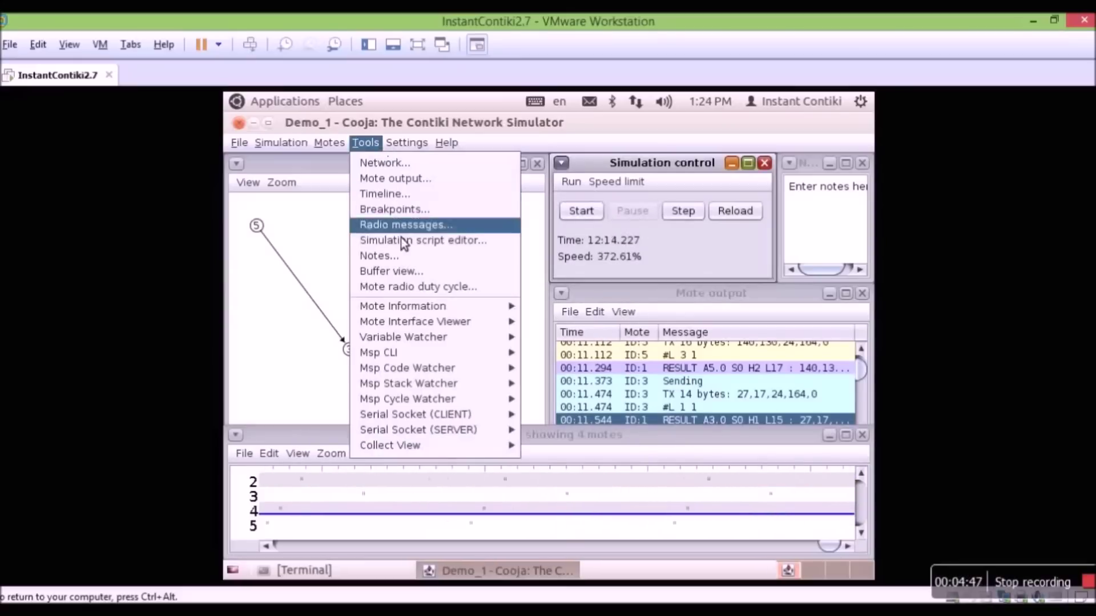
pyautogui.moveTo(433, 401)
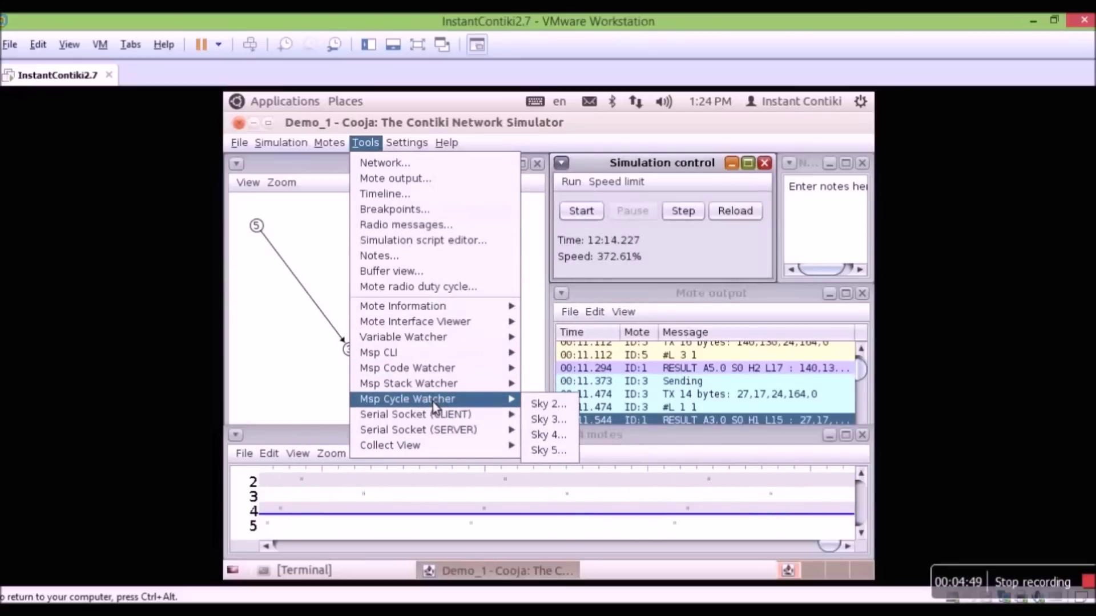
pyautogui.click(538, 403)
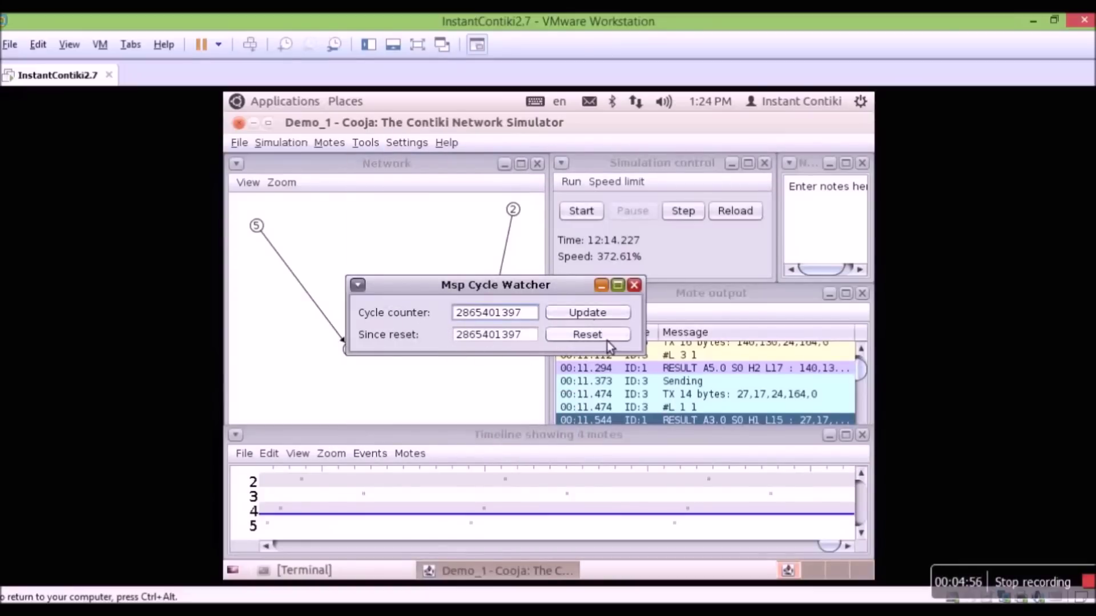
pyautogui.click(634, 285)
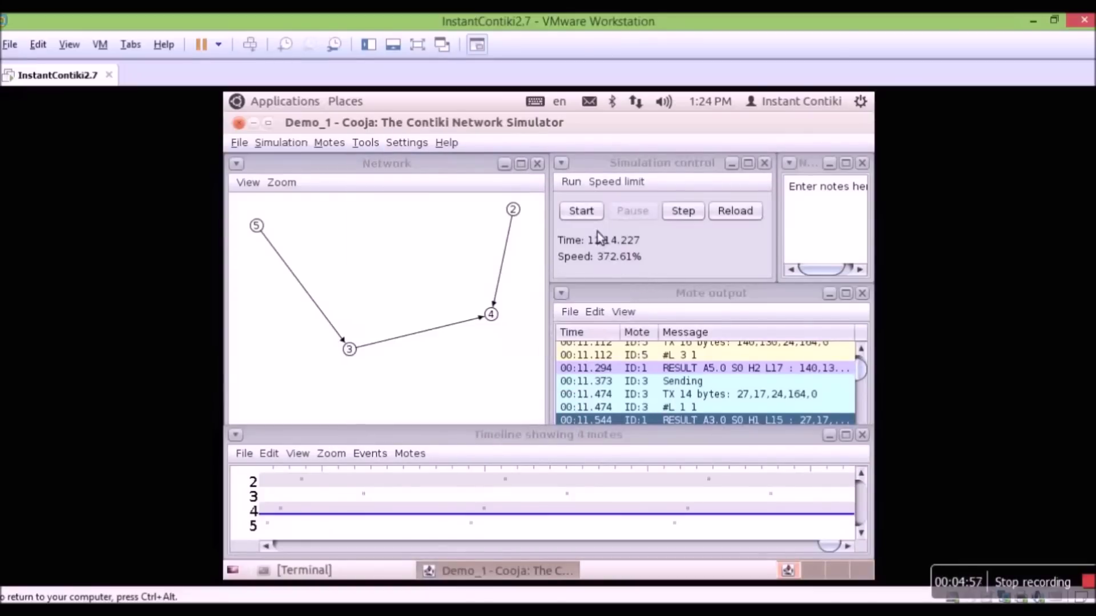
# - Resume the simulation and bring up the Collect View submenu listing the Sky motes
pyautogui.click(365, 143)
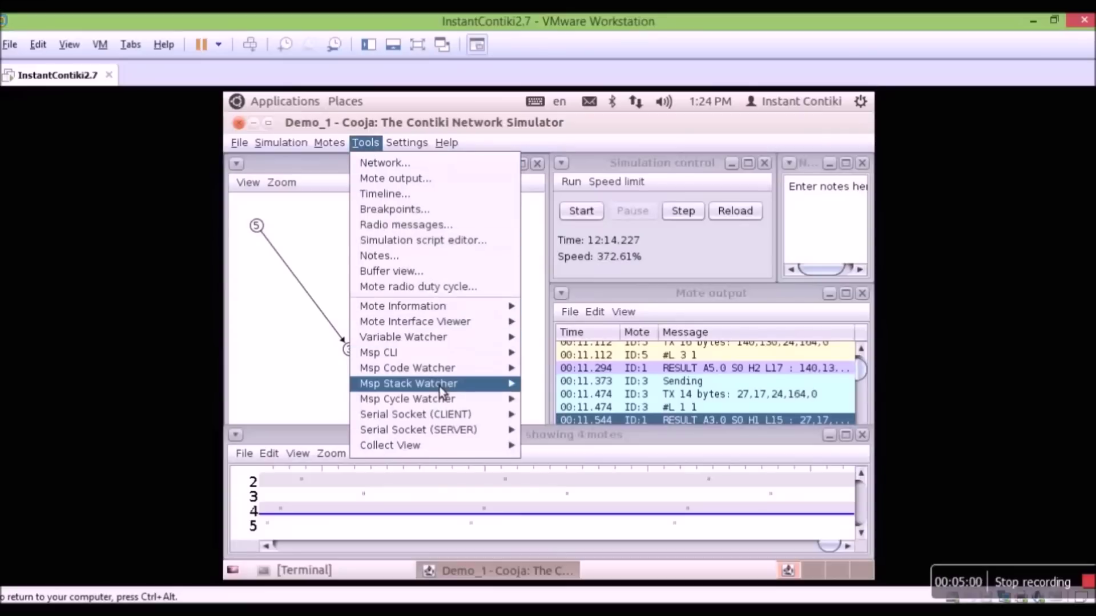
pyautogui.moveTo(442, 447)
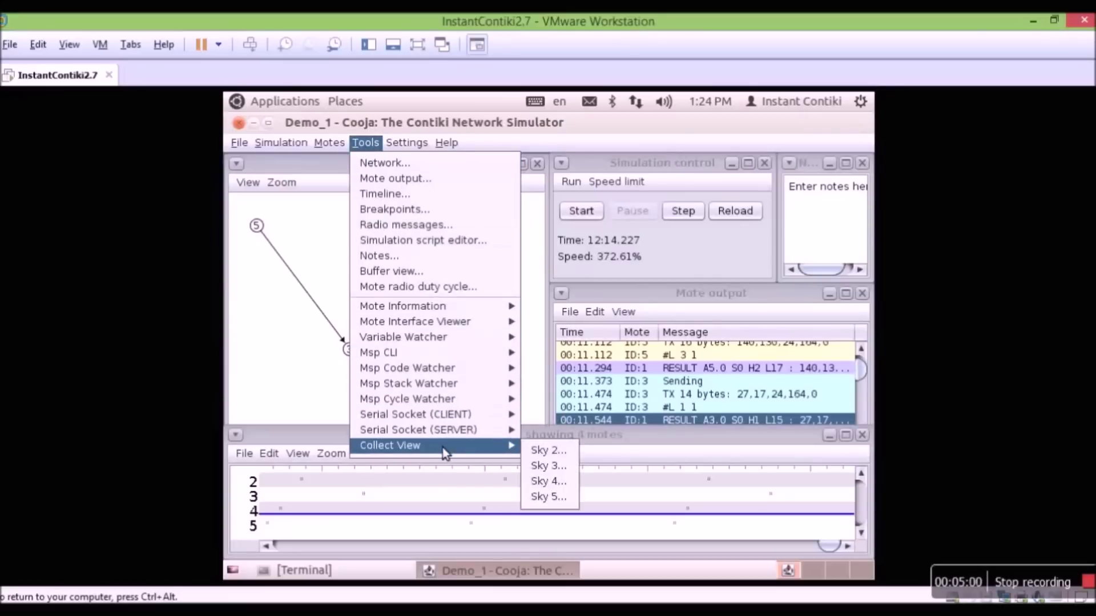
pyautogui.click(581, 221)
pyautogui.click(581, 210)
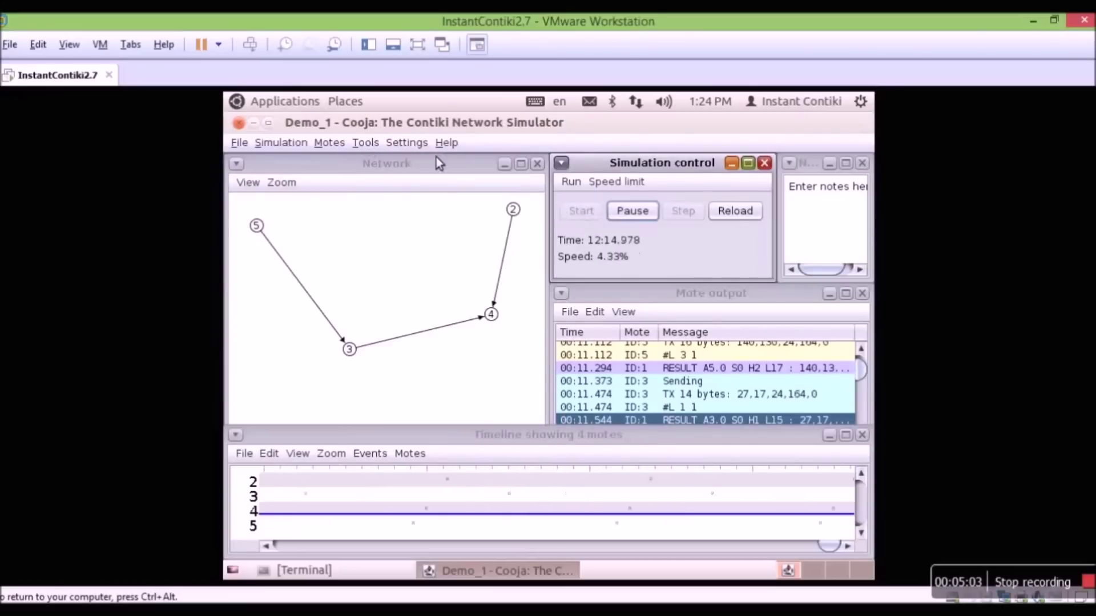
pyautogui.click(377, 145)
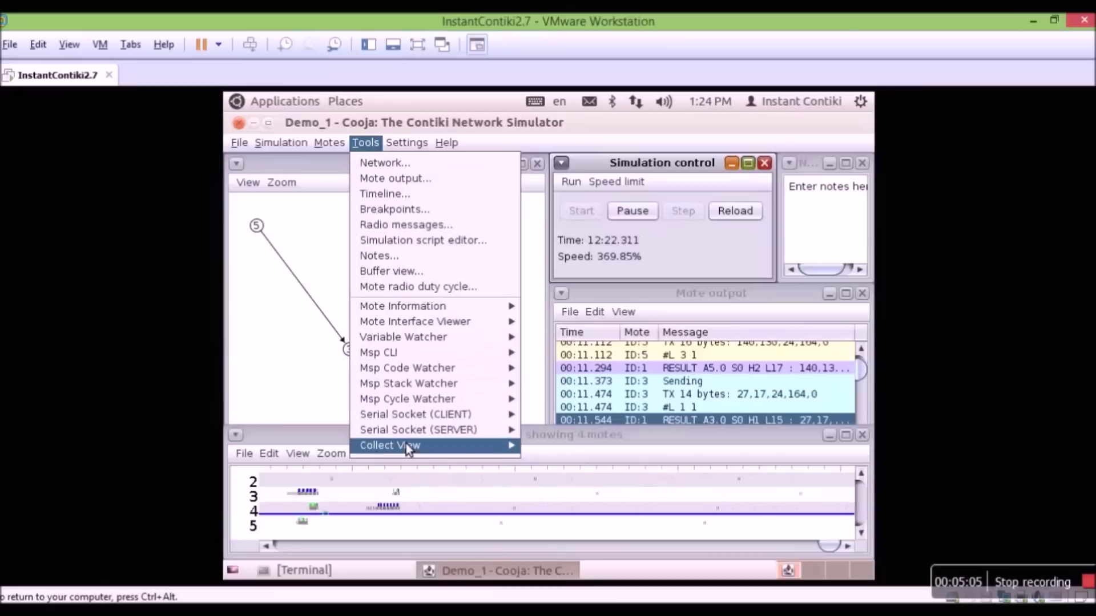
pyautogui.moveTo(407, 448)
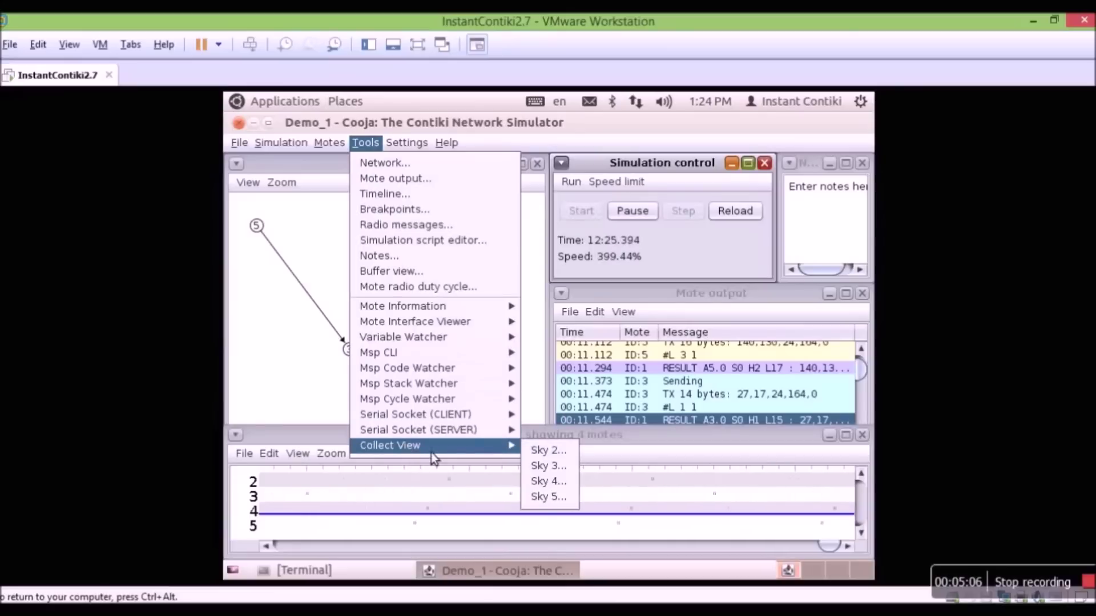
# - Open Collect View for Sky 4 and browse the Temperature, Light 1, Humidity and Battery charts
pyautogui.click(561, 481)
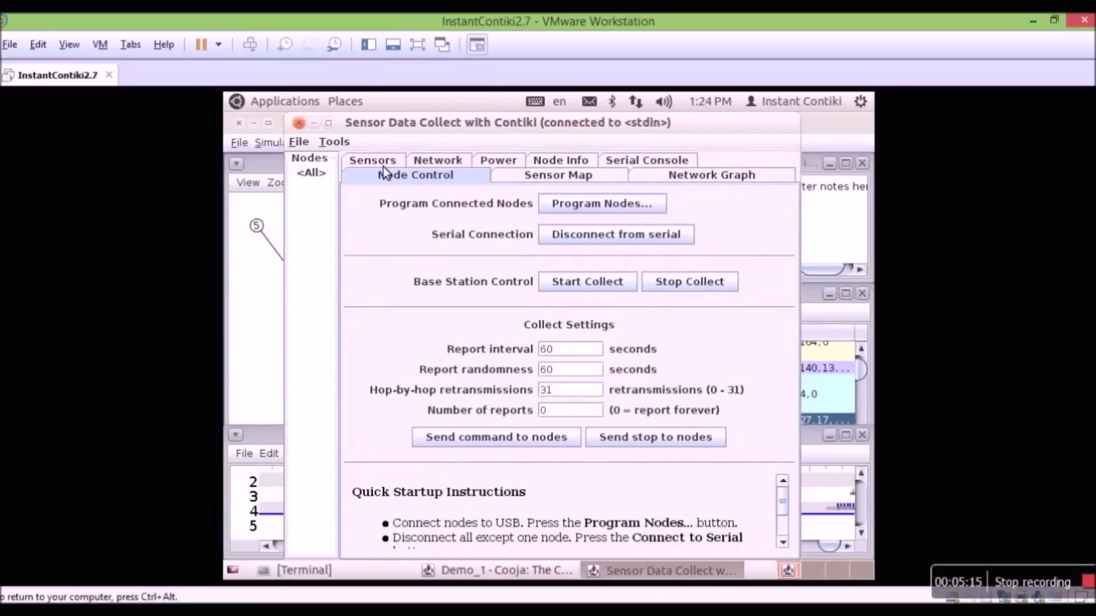
pyautogui.click(382, 165)
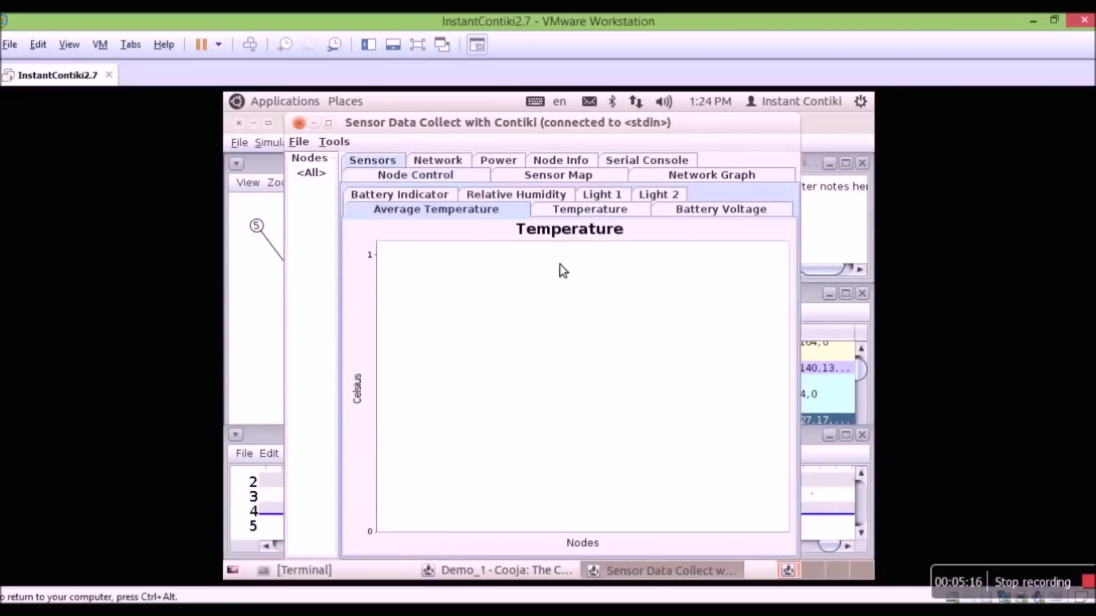
pyautogui.click(577, 213)
pyautogui.click(625, 208)
pyautogui.click(594, 195)
pyautogui.click(540, 200)
pyautogui.click(389, 197)
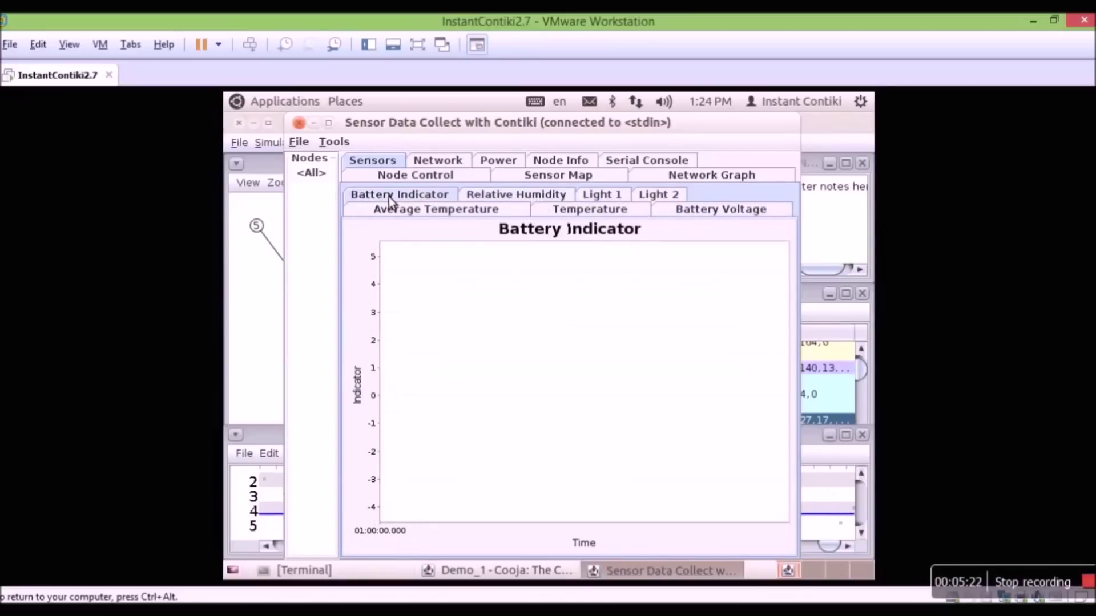
# - View the Average Radio Duty Cycle power chart, Sensor Map and Node Control, then close the window
pyautogui.click(488, 163)
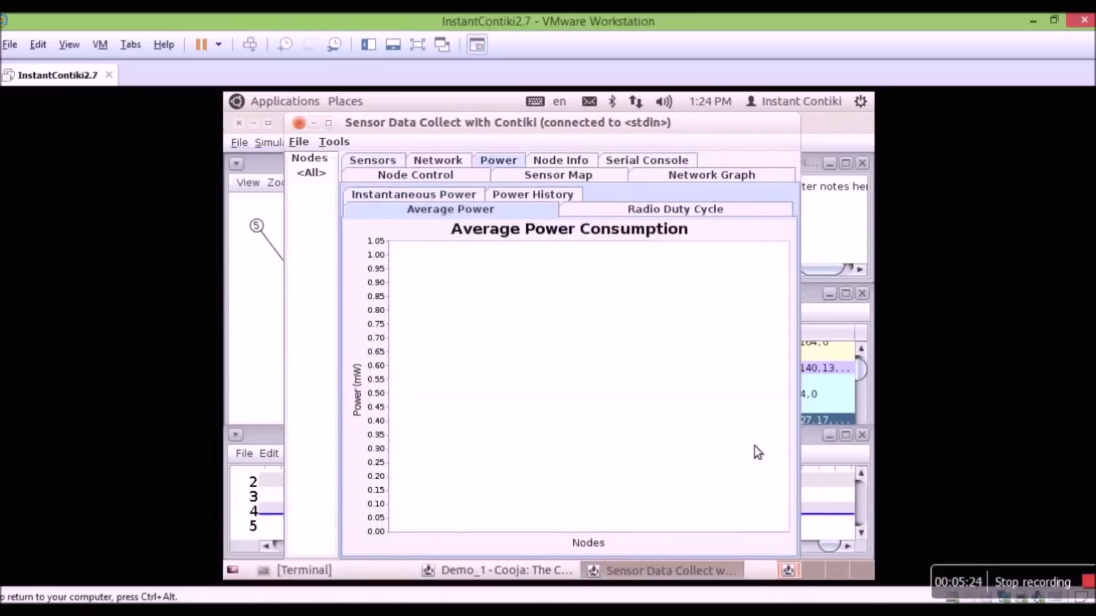
pyautogui.click(678, 212)
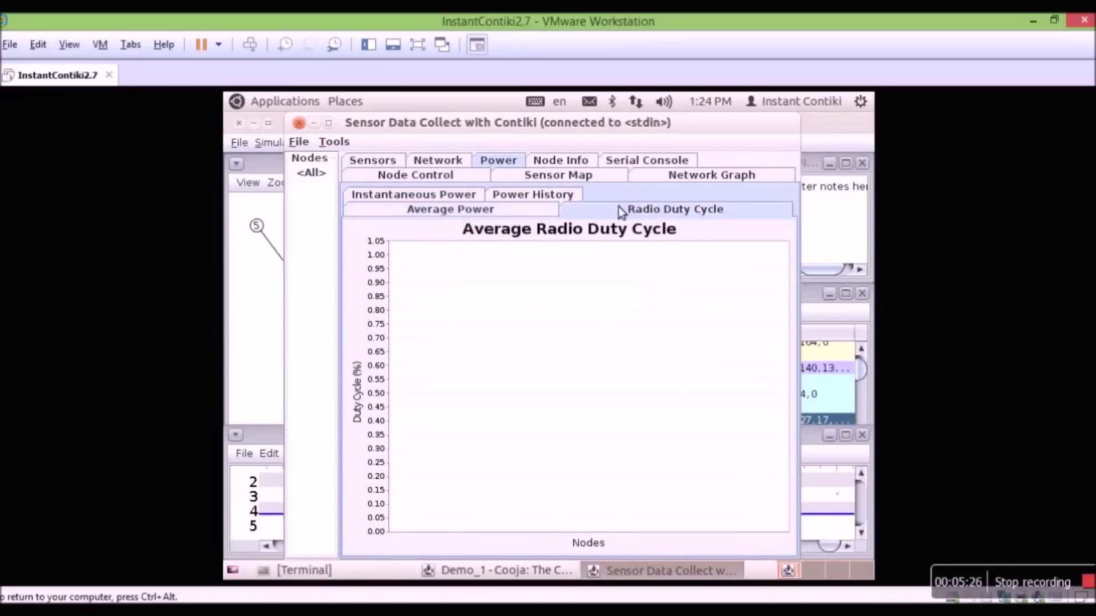
pyautogui.click(566, 177)
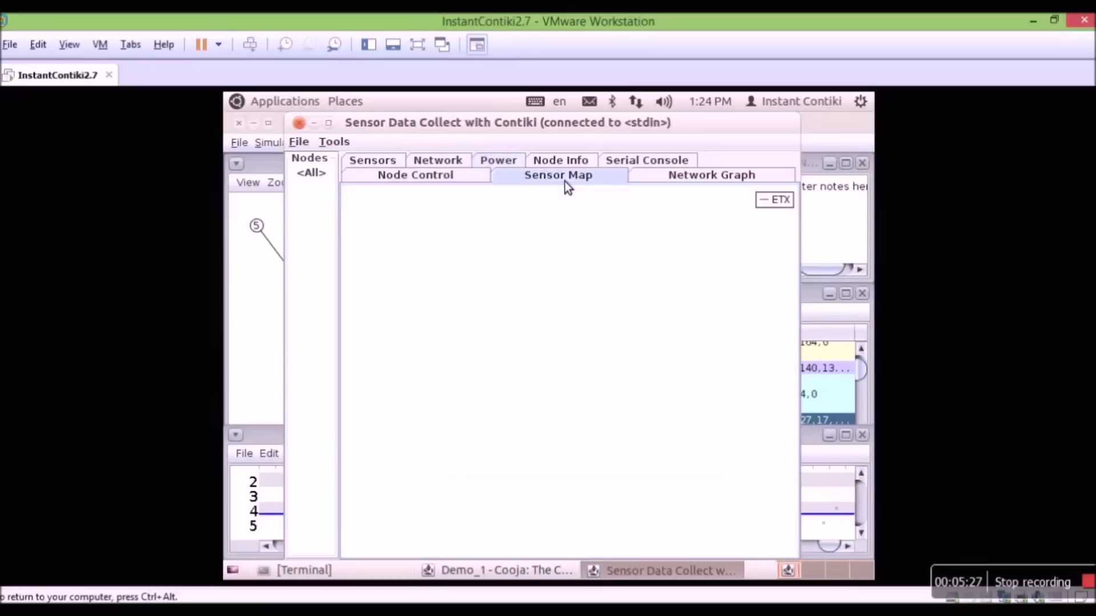
pyautogui.click(401, 177)
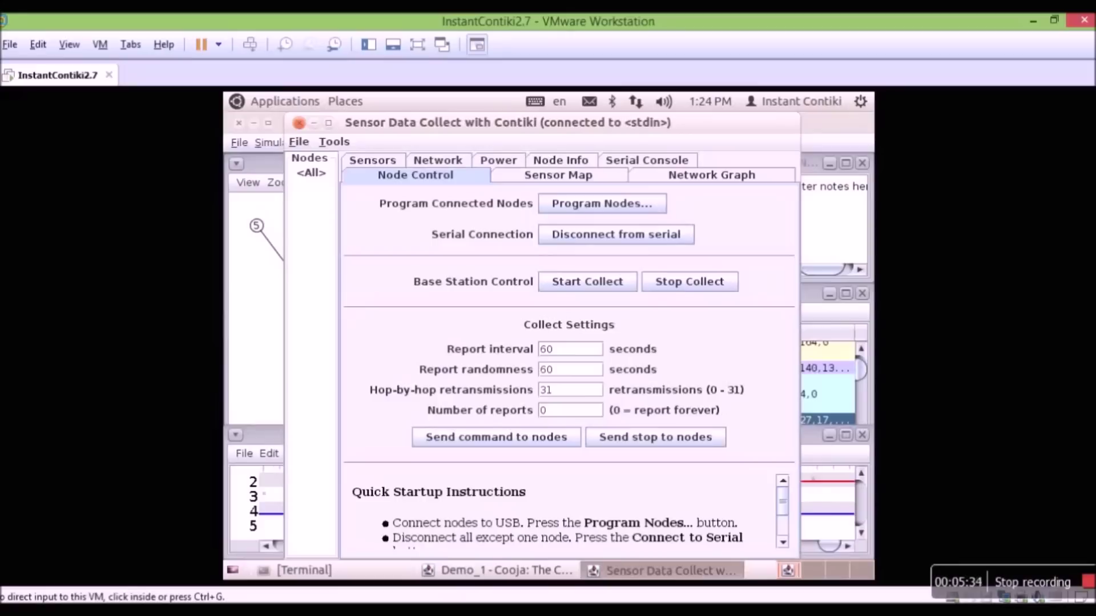
pyautogui.click(299, 124)
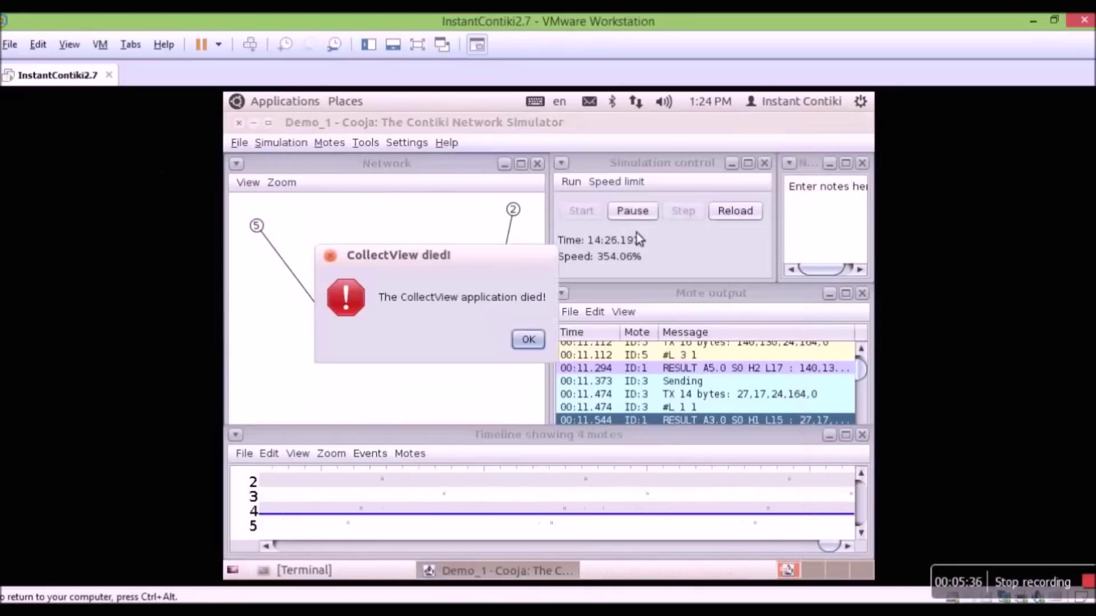
# - Dismiss the CollectView died error, close the leftover Collect View, and pause the simulation
pyautogui.click(528, 341)
pyautogui.click(522, 285)
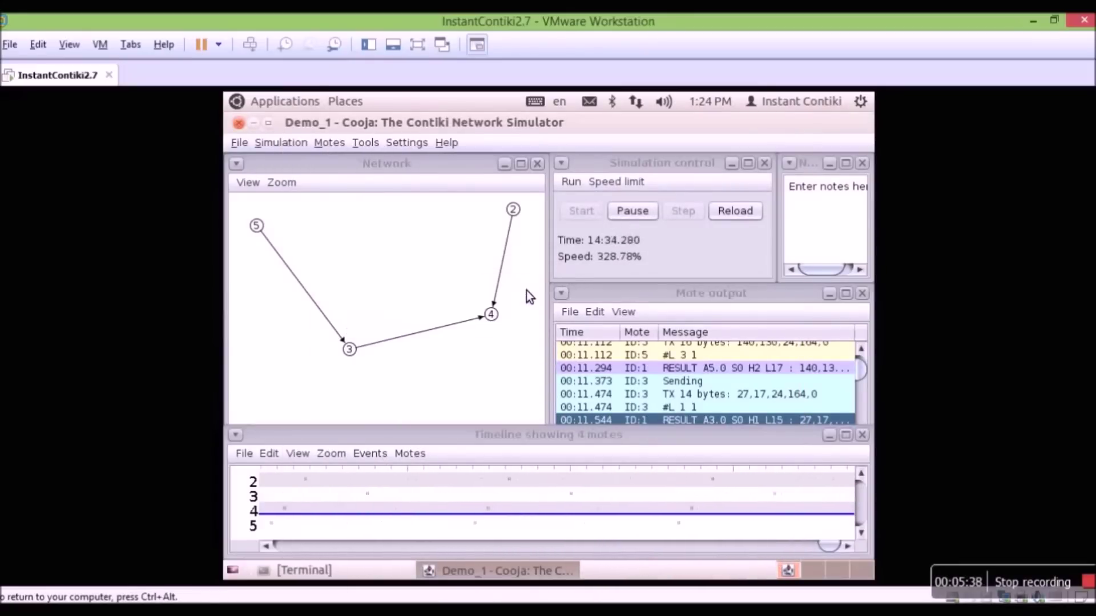
pyautogui.click(631, 211)
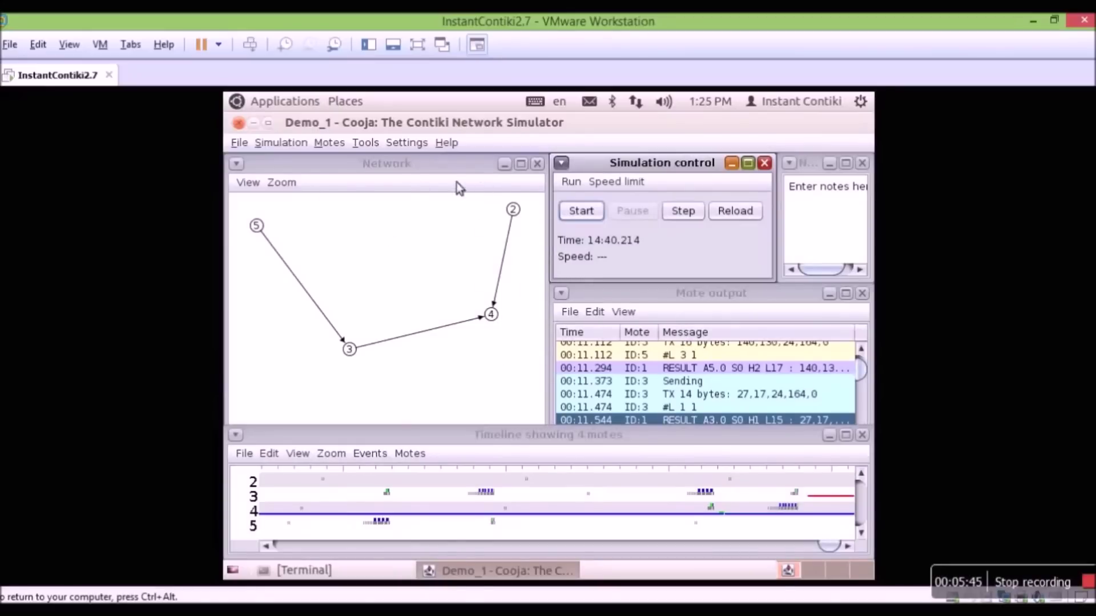
# - Start a new simulation from the File menu, removing the current Demo_1 simulation
pyautogui.click(240, 143)
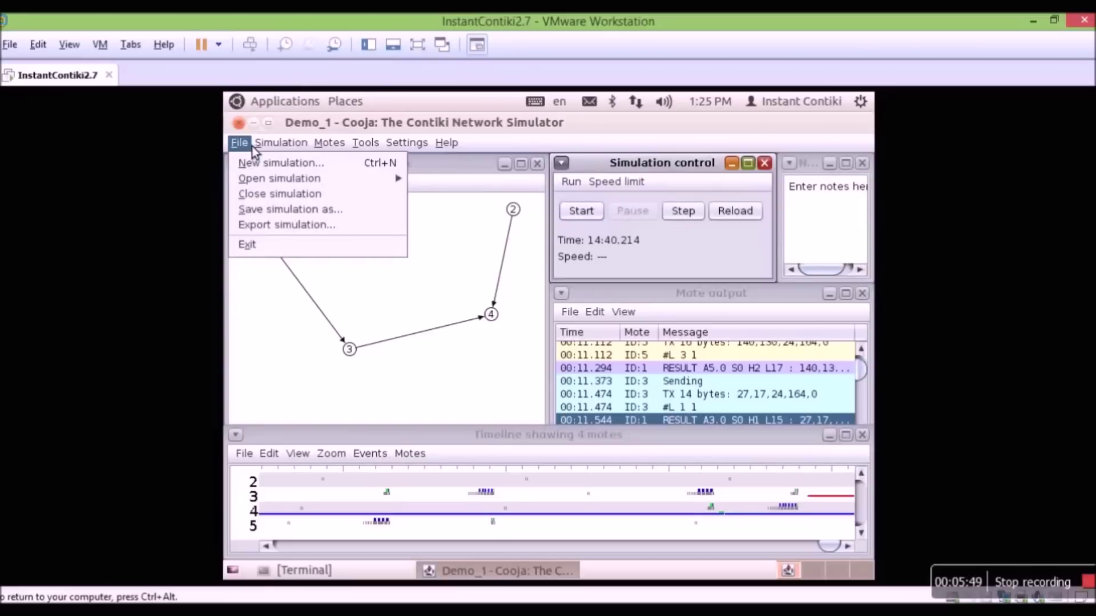
pyautogui.click(257, 164)
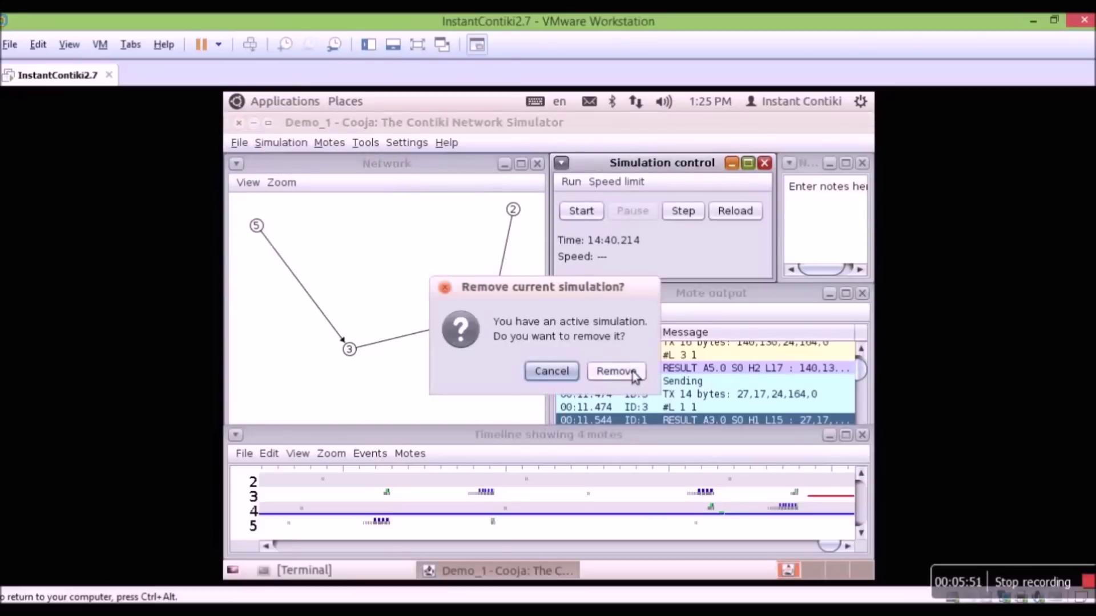
pyautogui.click(631, 372)
# - Create 'My simulation' with default settings and begin a new Sky mote type
pyautogui.click(745, 437)
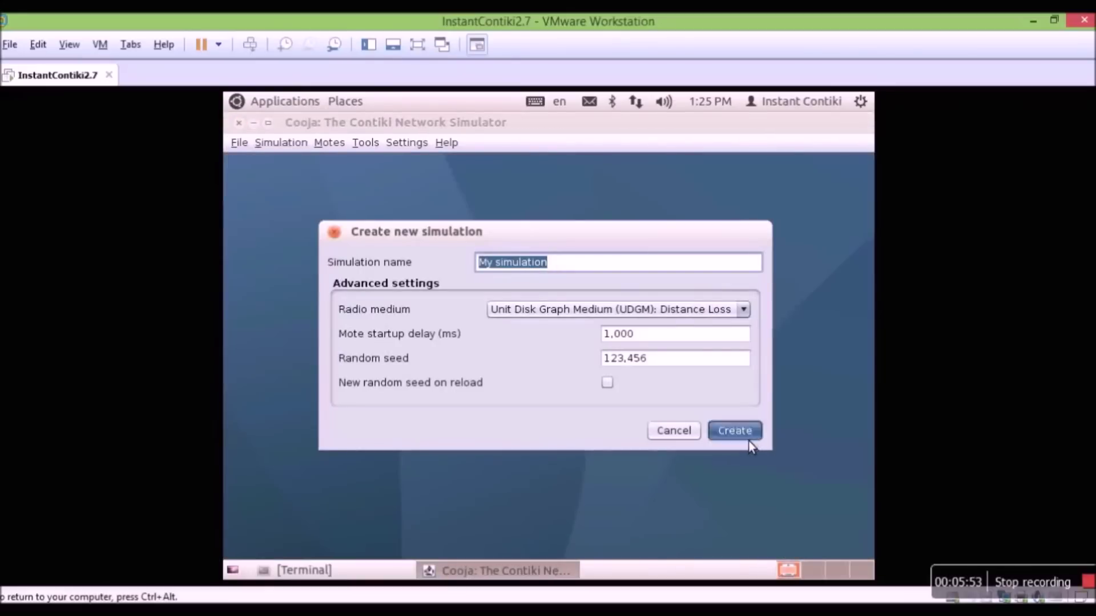
pyautogui.click(331, 143)
pyautogui.moveTo(344, 166)
pyautogui.moveTo(509, 166)
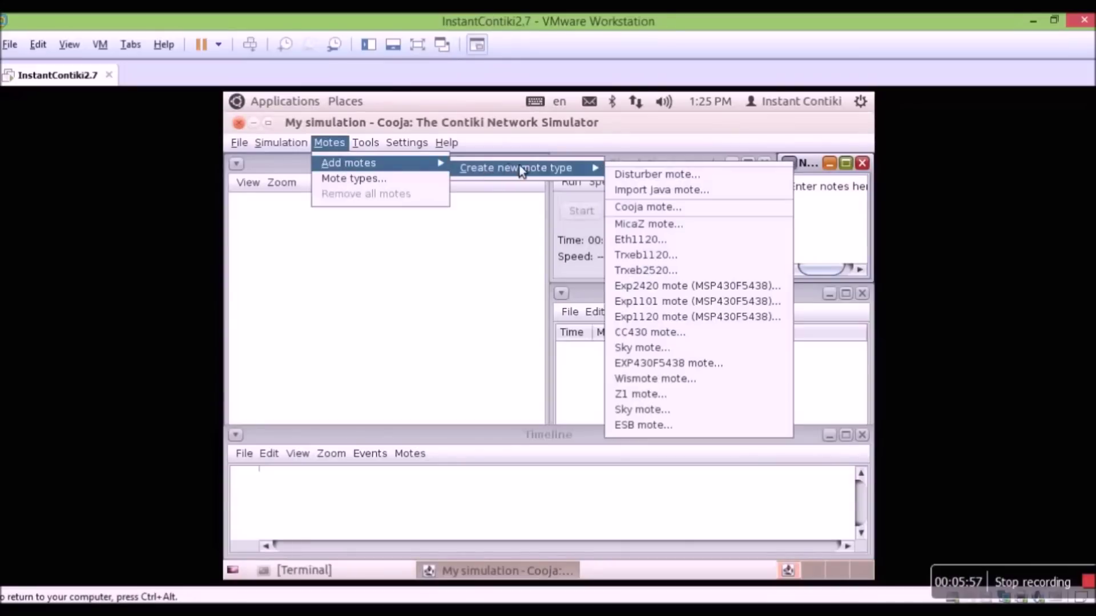
pyautogui.click(655, 348)
# - Compile contiki/examples/ipv6/rpl-udp/udp-server.c as Sky mote type #sky1
pyautogui.click(811, 266)
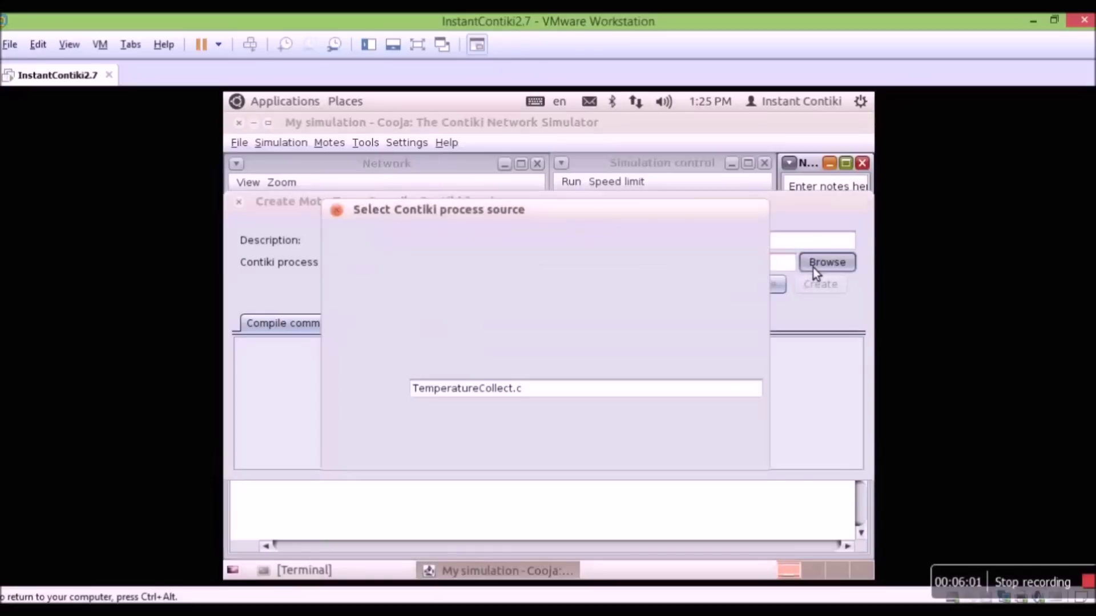
pyautogui.click(629, 248)
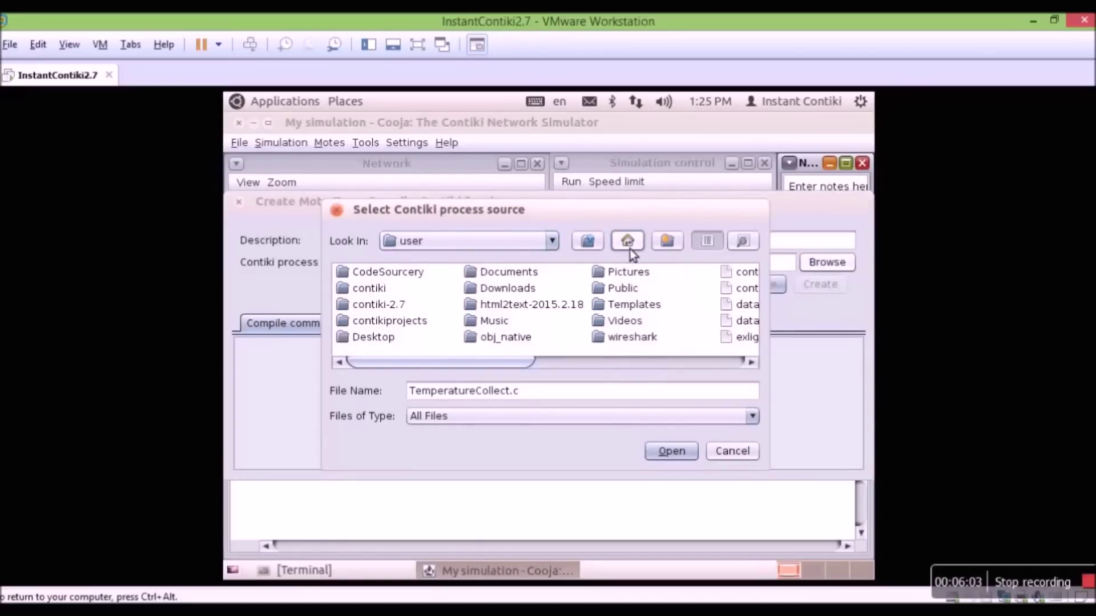
pyautogui.click(358, 291)
pyautogui.doubleClick(358, 294)
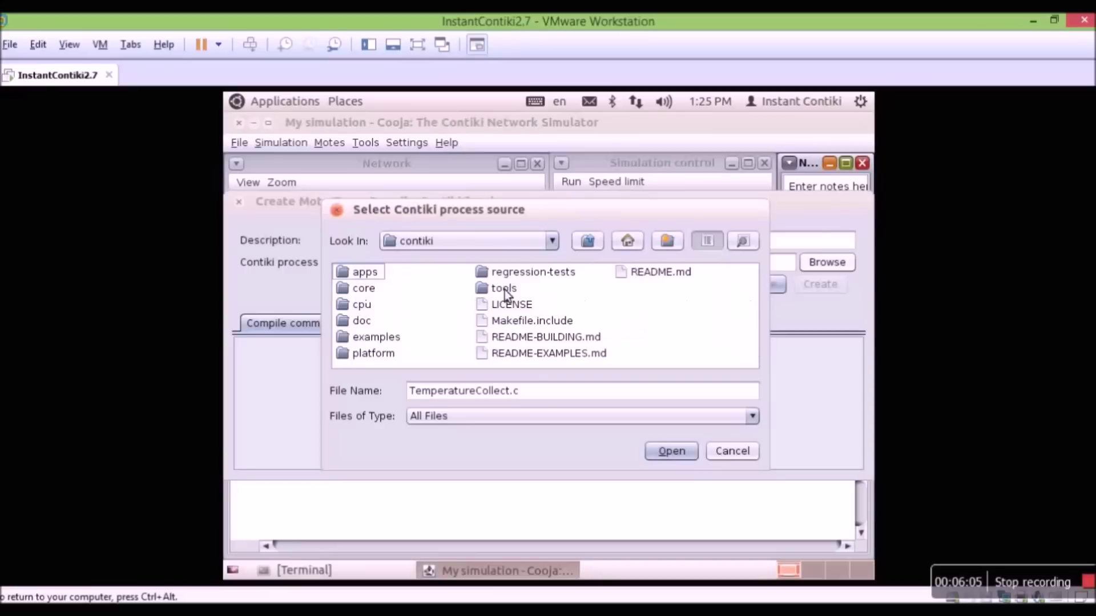
pyautogui.doubleClick(394, 342)
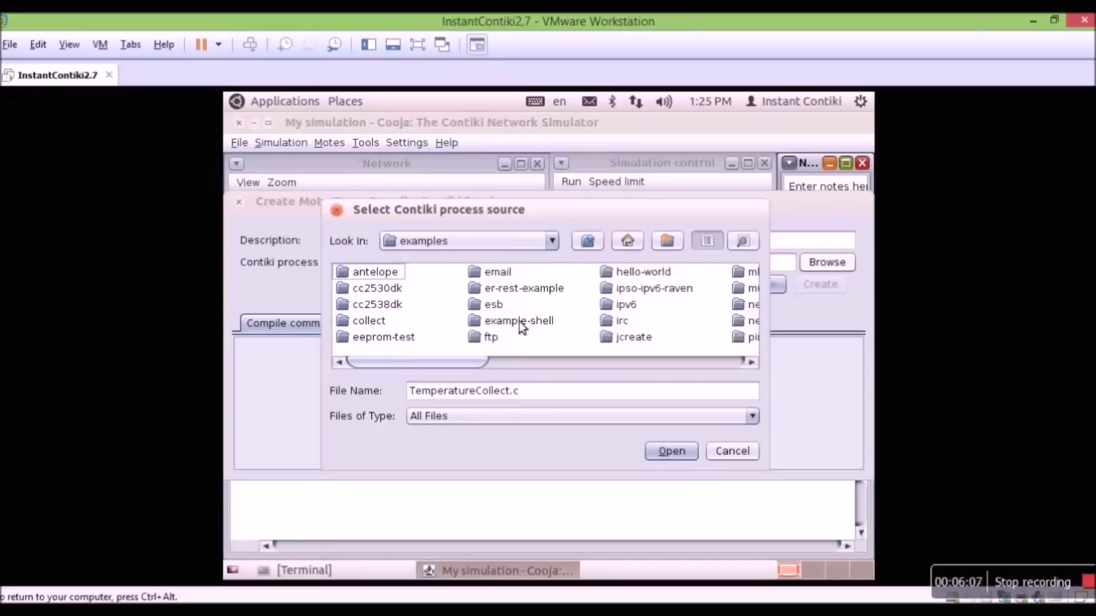
pyautogui.doubleClick(630, 307)
pyautogui.doubleClick(374, 341)
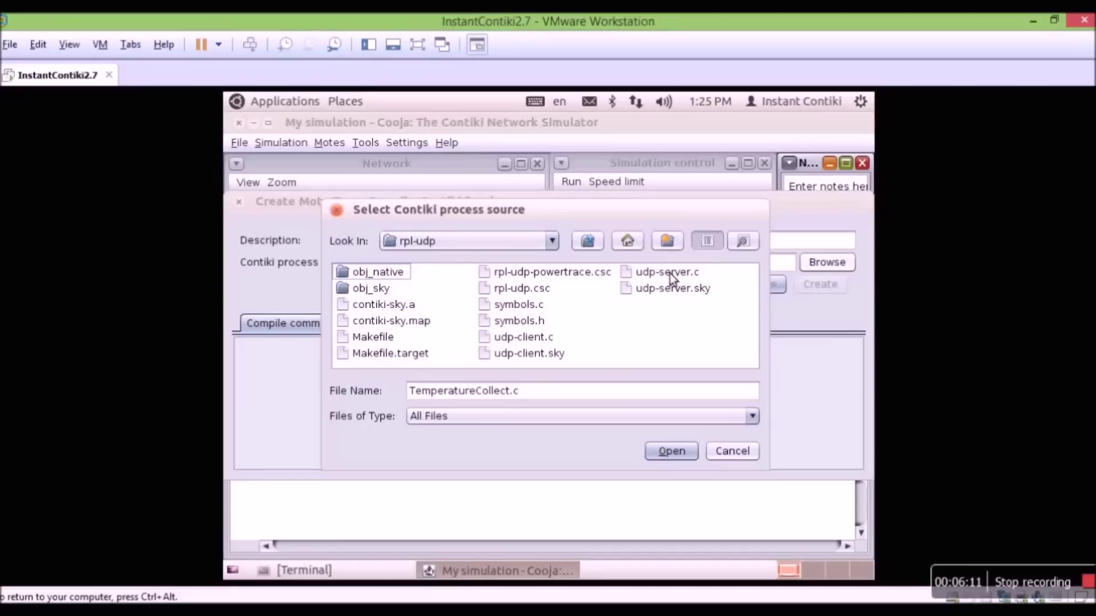
pyautogui.click(662, 274)
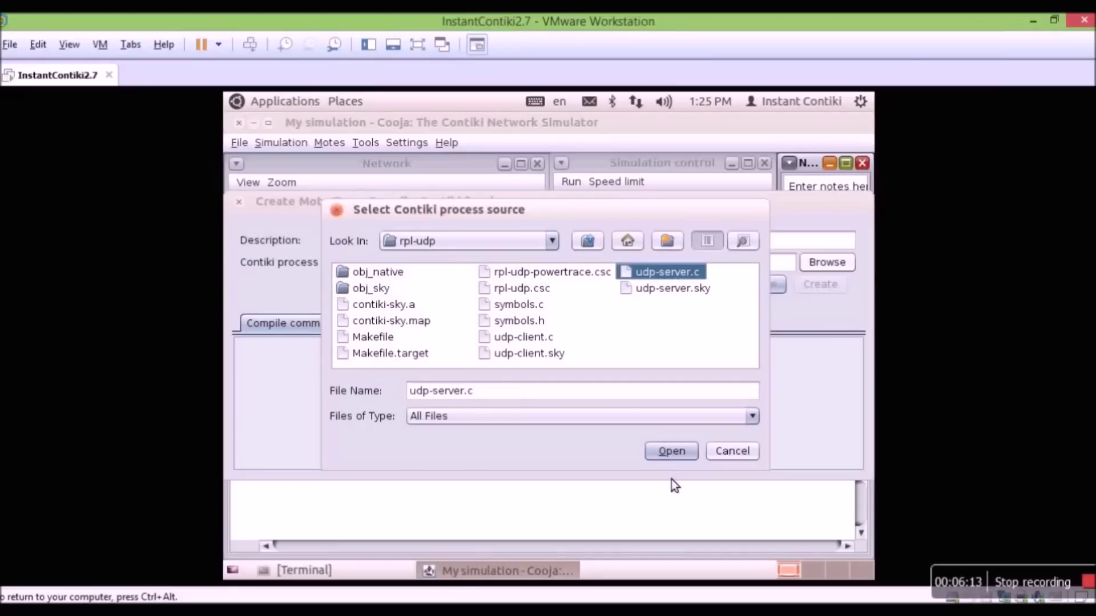
pyautogui.click(674, 451)
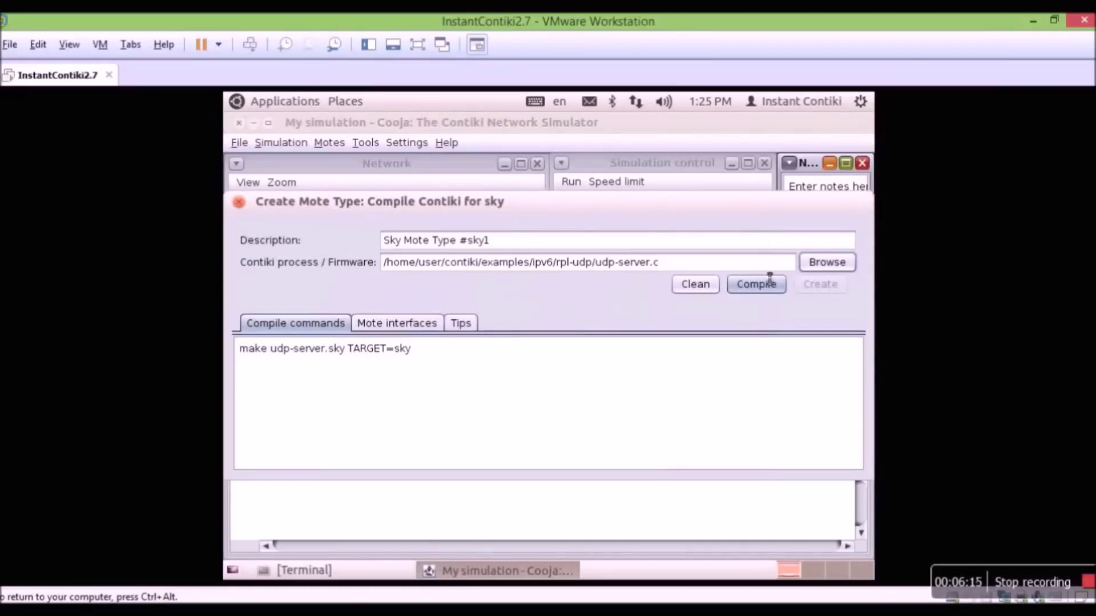
pyautogui.click(763, 289)
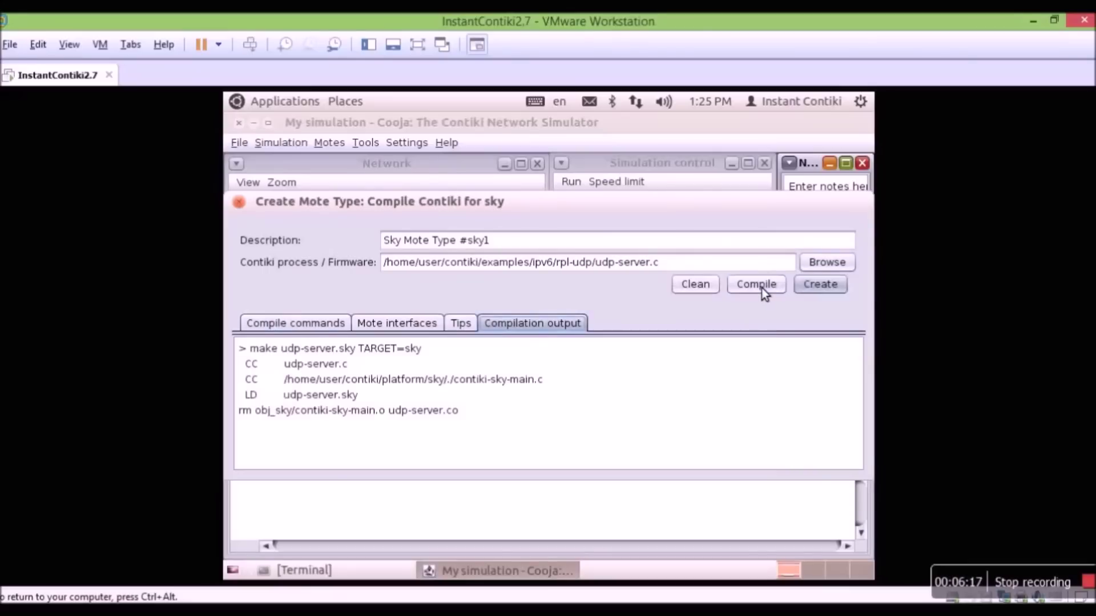
pyautogui.click(811, 293)
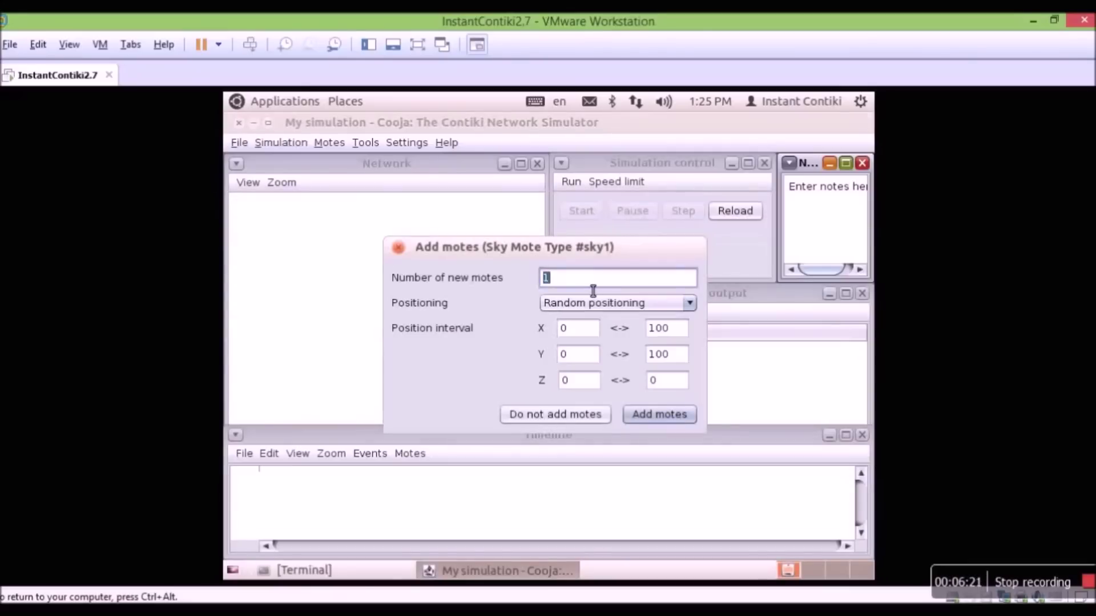
# - Add 2 udp-server motes and drag mote 1 up and left in the network view
pyautogui.write('2')
pyautogui.click(653, 415)
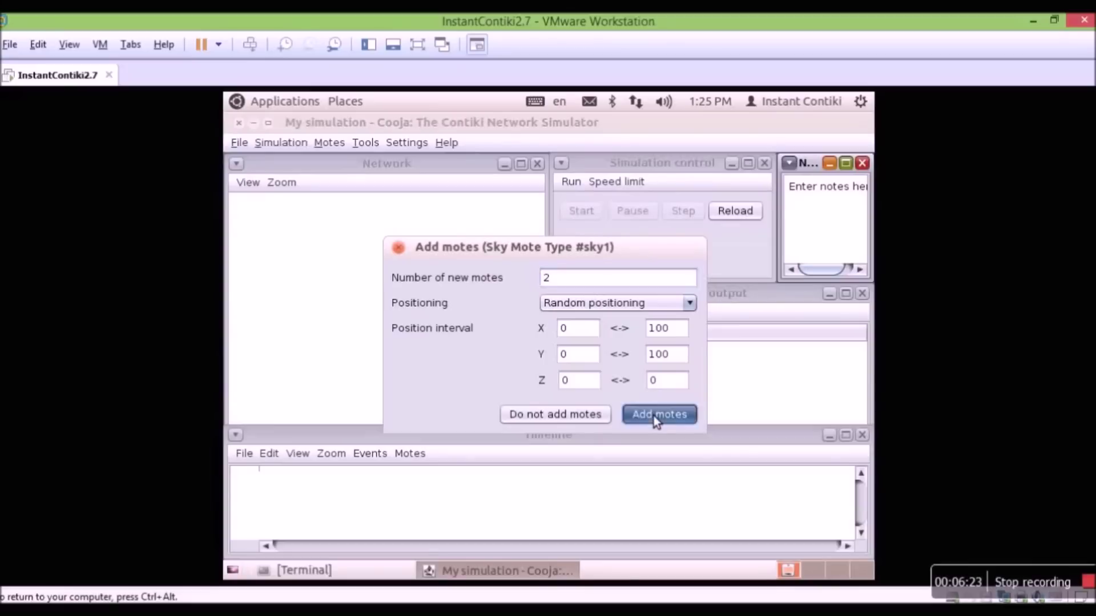
pyautogui.moveTo(542, 362); pyautogui.dragTo(322, 257)
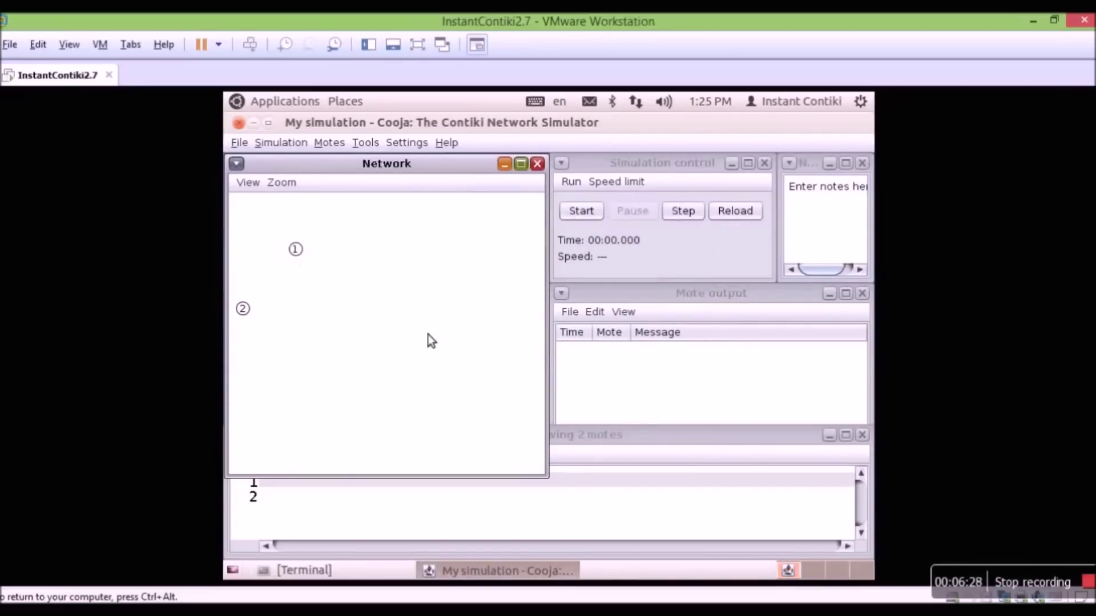
pyautogui.click(336, 142)
# - Compile udp-client.c as Sky mote type #sky2 and enter 3 as the number of new motes
pyautogui.moveTo(348, 161)
pyautogui.moveTo(513, 189)
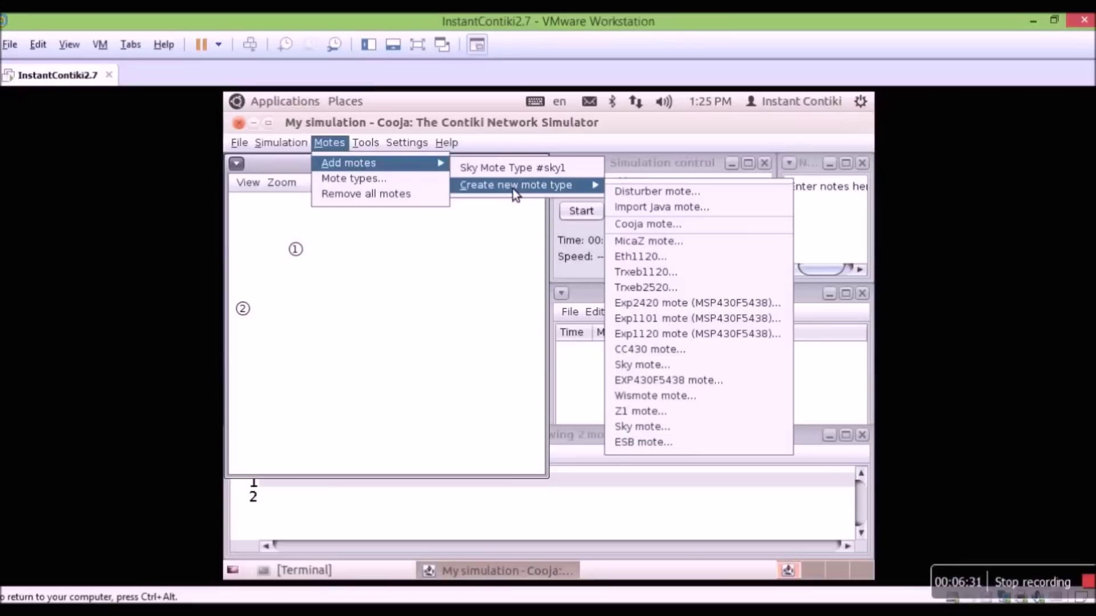
pyautogui.click(658, 433)
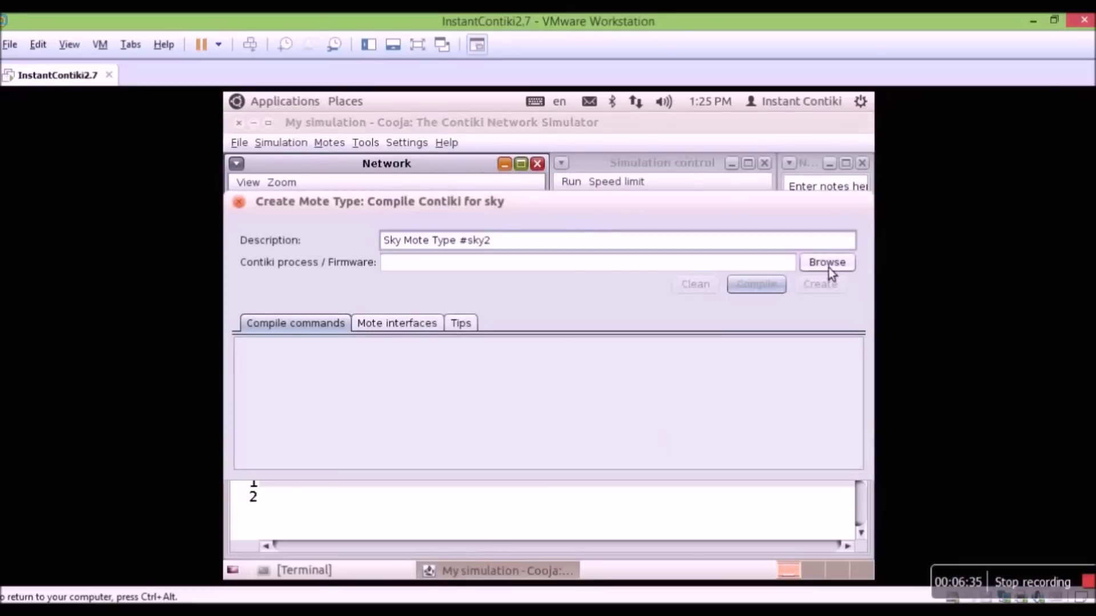
pyautogui.click(828, 268)
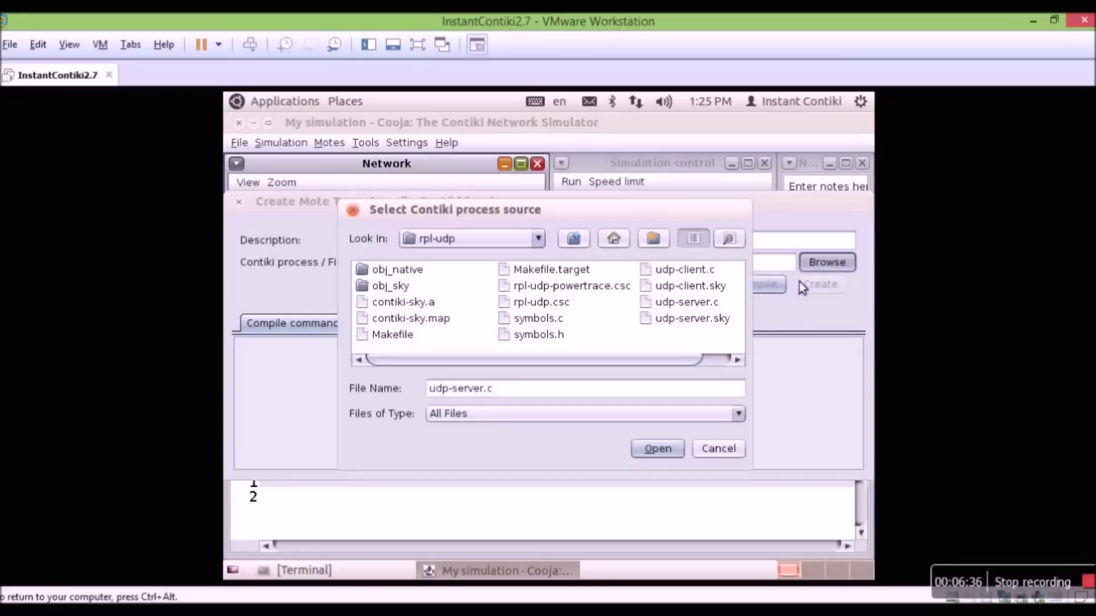
pyautogui.click(682, 274)
pyautogui.click(674, 452)
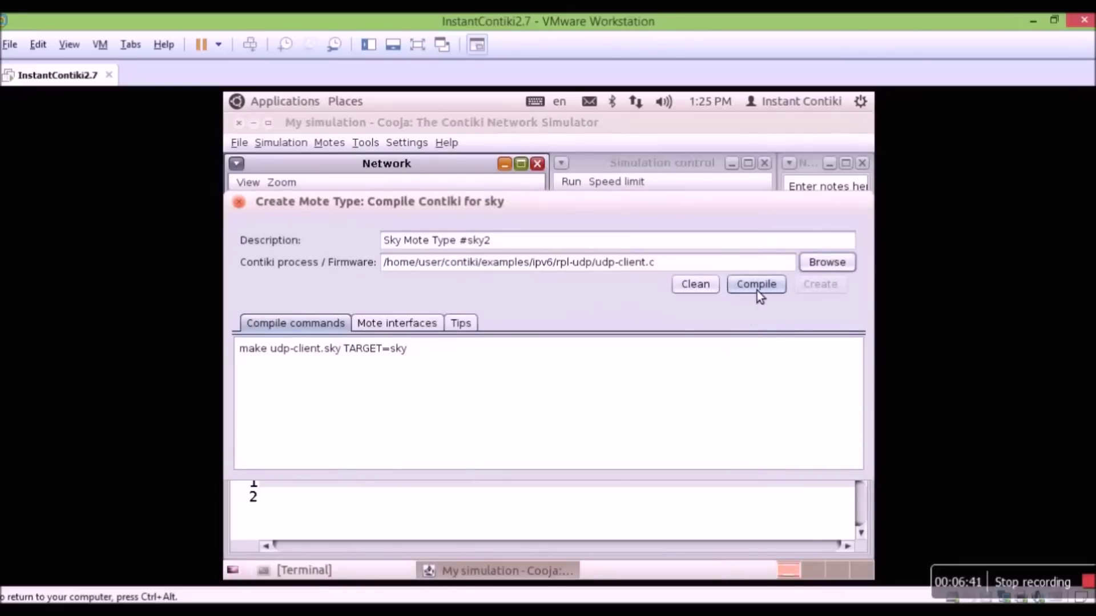
pyautogui.click(757, 291)
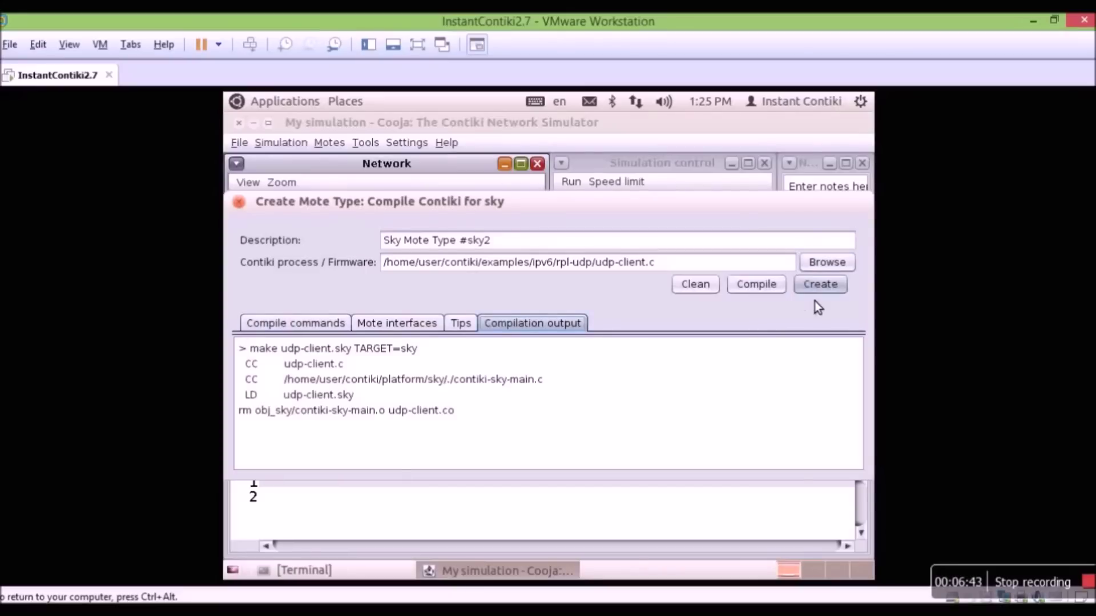
pyautogui.click(820, 290)
pyautogui.write('3')
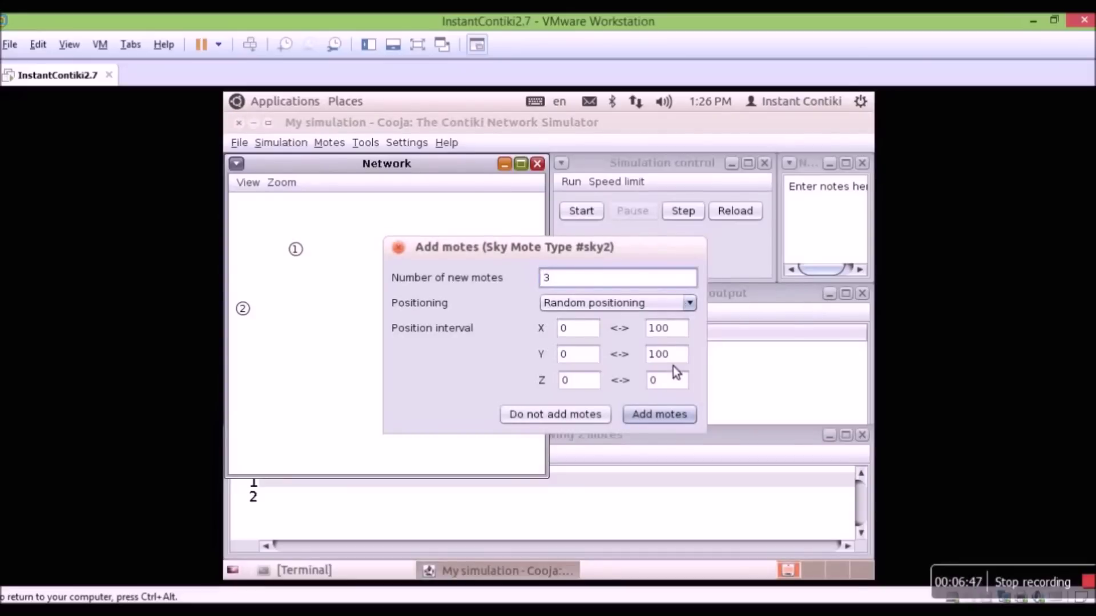
# - Add the 3 client motes, start the simulation, and bring the Mote output log forward
pyautogui.click(664, 414)
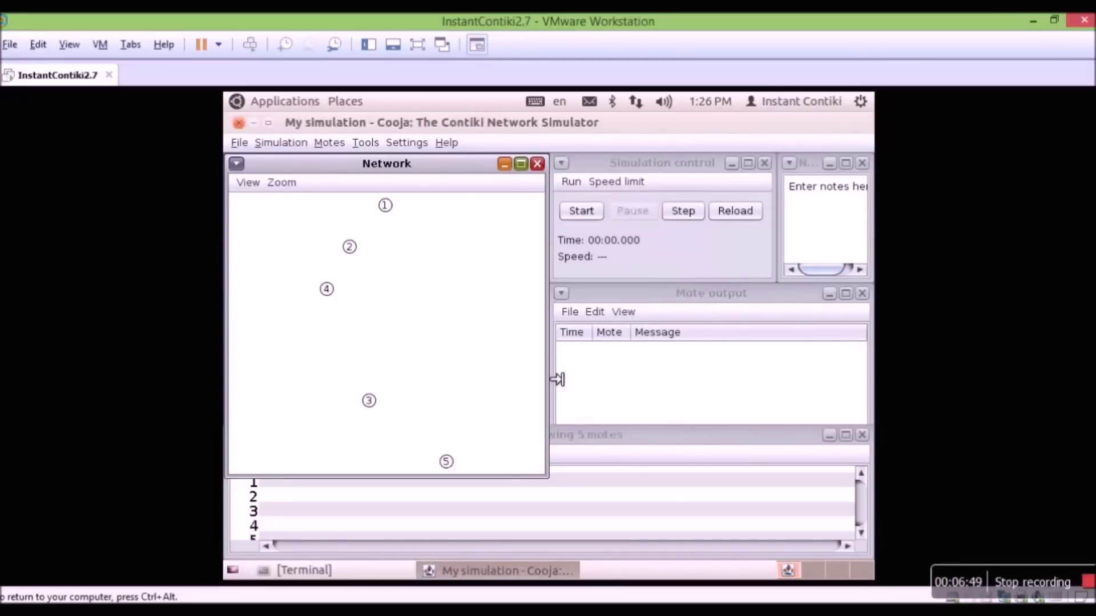
pyautogui.click(587, 214)
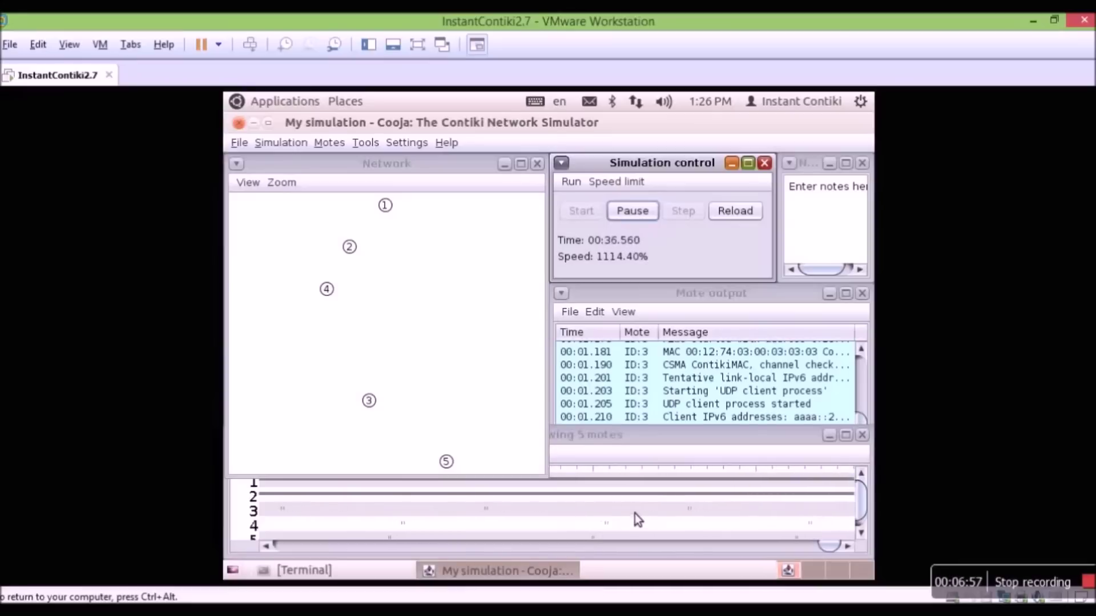
pyautogui.click(686, 299)
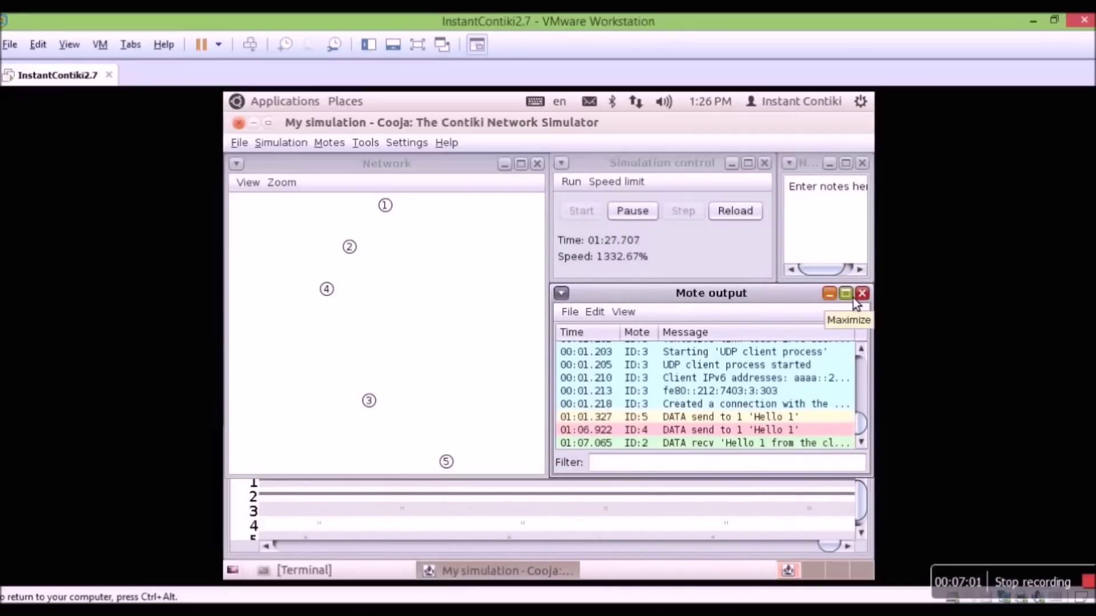
# - Maximize the Mote output log and review the UDP server and client startup lines
pyautogui.click(852, 298)
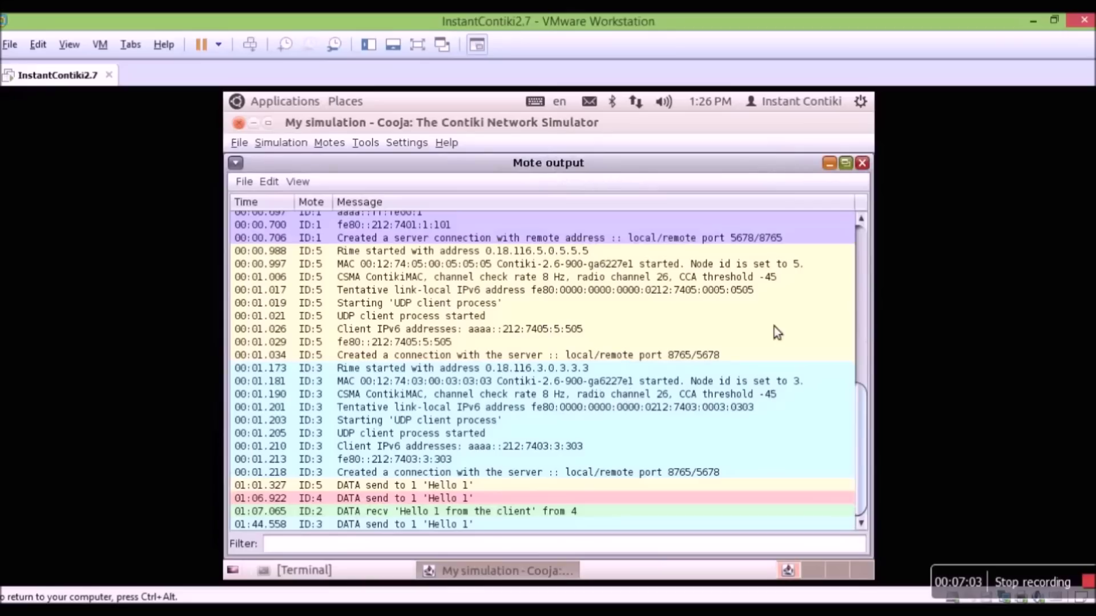
pyautogui.scroll(3, 677, 359)
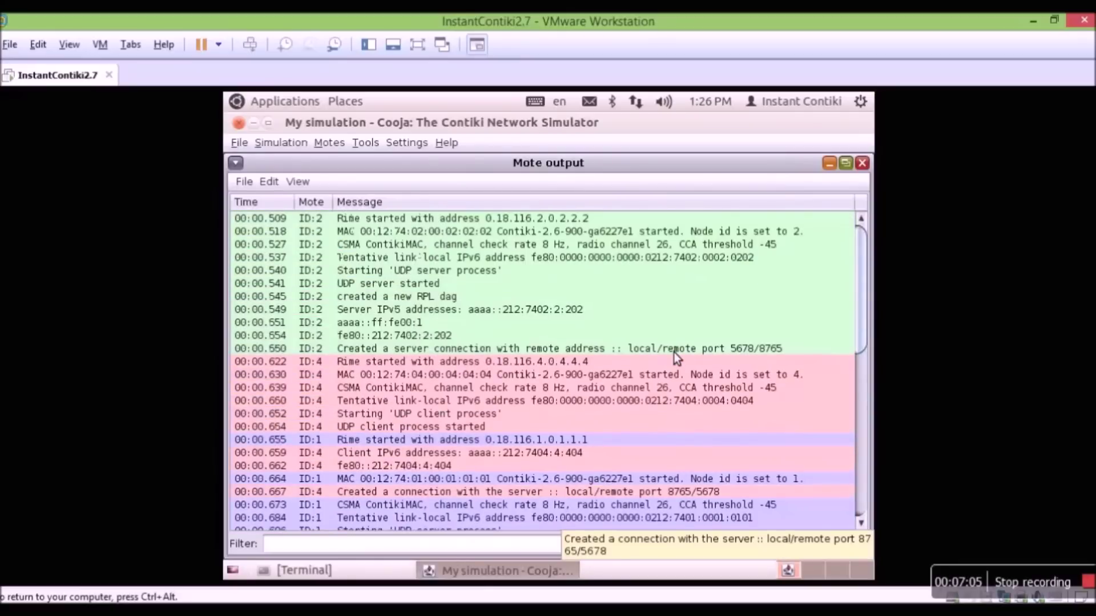
pyautogui.click(346, 289)
pyautogui.scroll(-1, 452, 310)
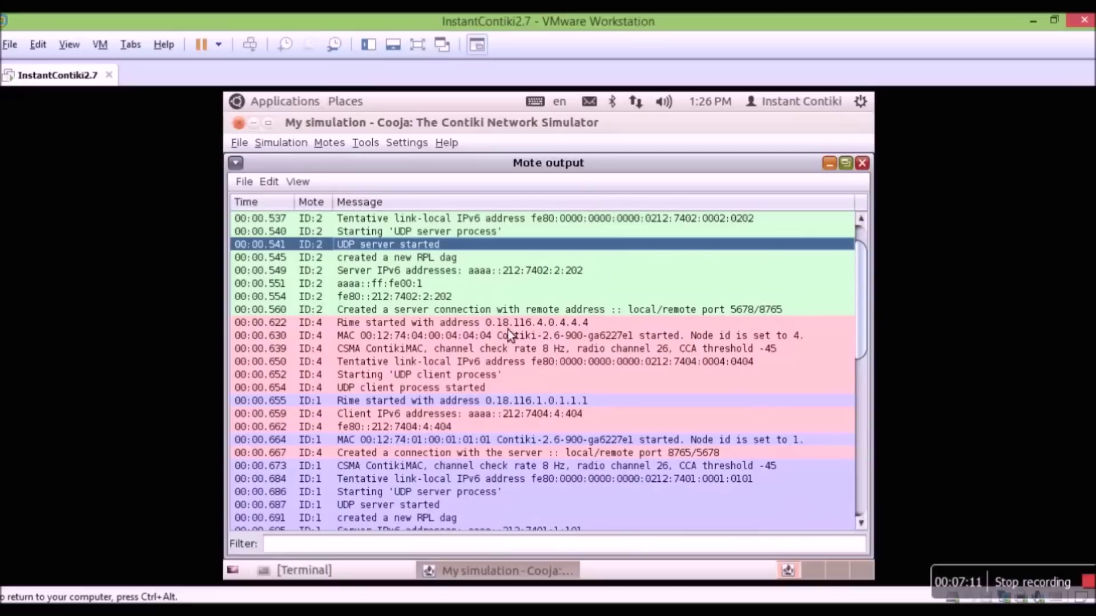
pyautogui.click(419, 377)
pyautogui.scroll(-2, 421, 380)
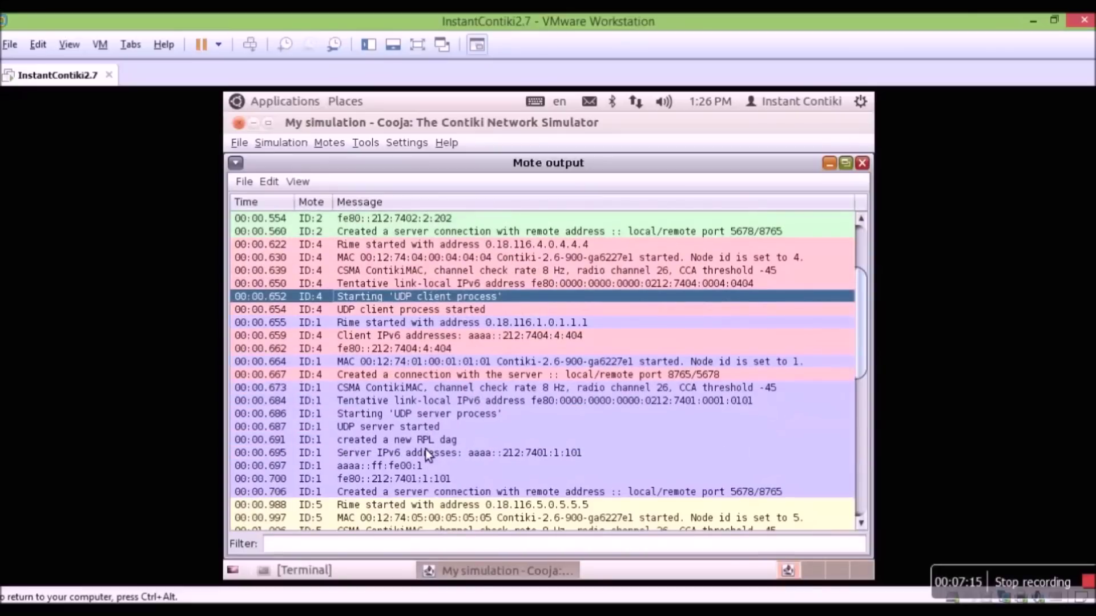
pyautogui.scroll(-3, 423, 456)
pyautogui.click(407, 453)
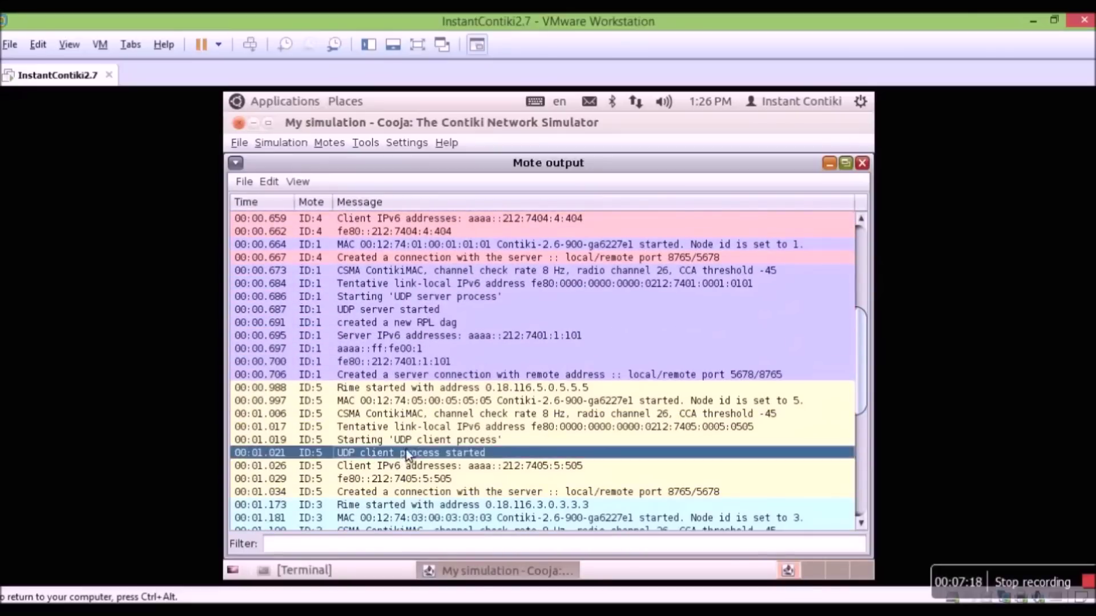
pyautogui.scroll(-3, 411, 450)
pyautogui.click(433, 450)
# - Review the server connection and 'Hello' DATA send/recv lines, then restore the log window size
pyautogui.scroll(5, 441, 440)
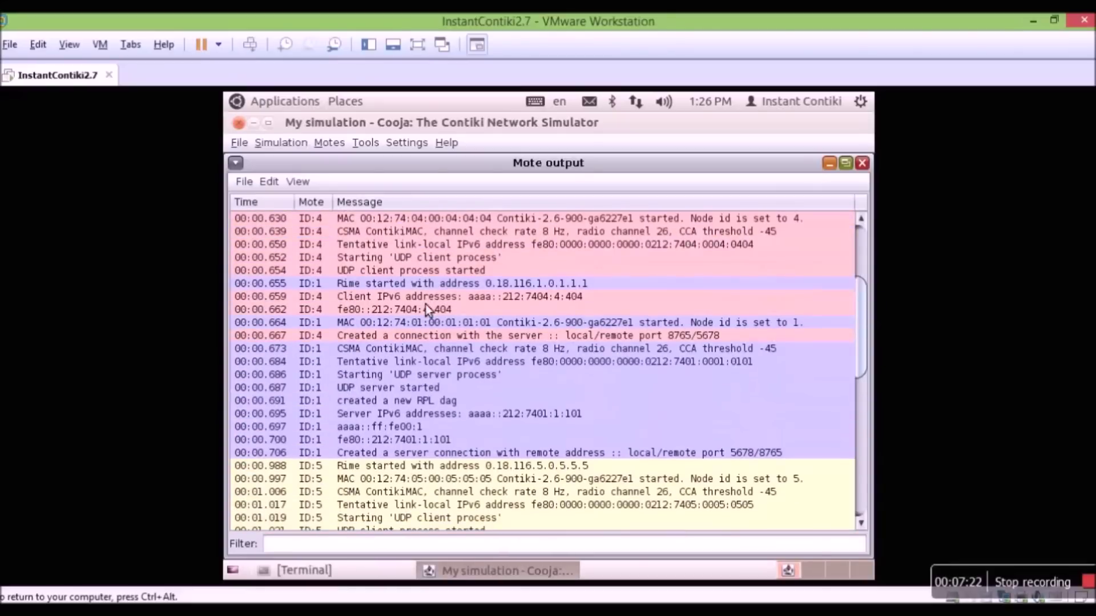
pyautogui.scroll(3, 427, 311)
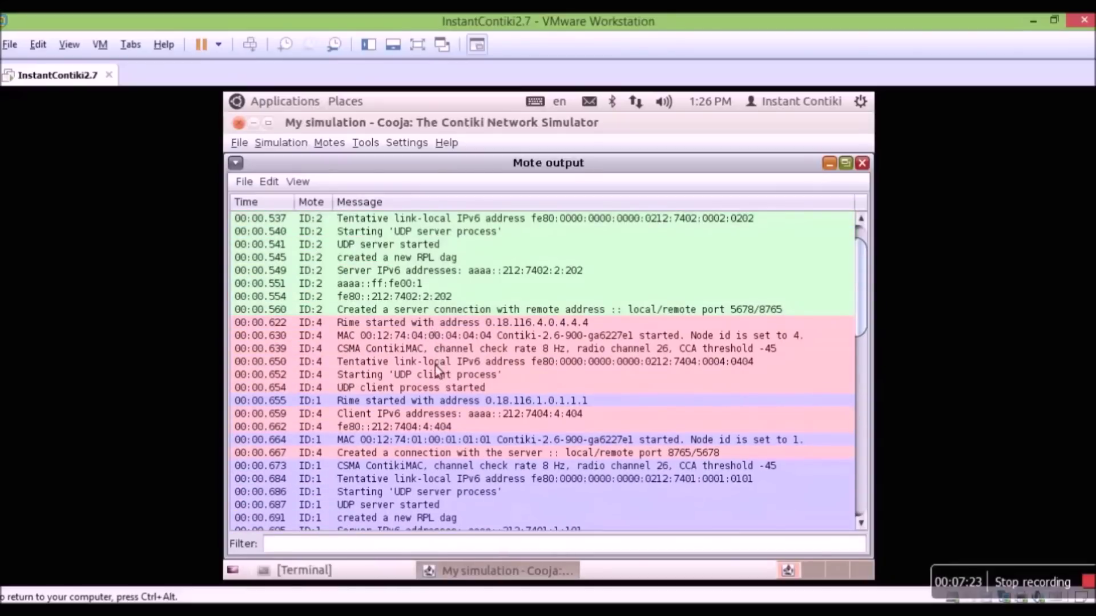
pyautogui.scroll(-1, 437, 388)
pyautogui.click(435, 469)
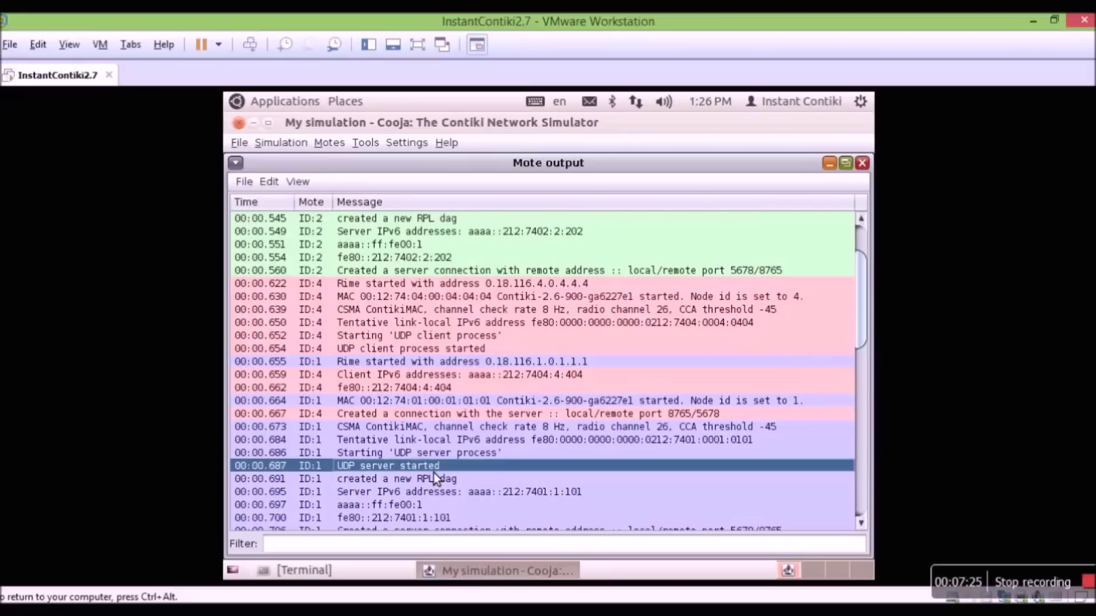
pyautogui.scroll(-1, 485, 457)
pyautogui.click(695, 380)
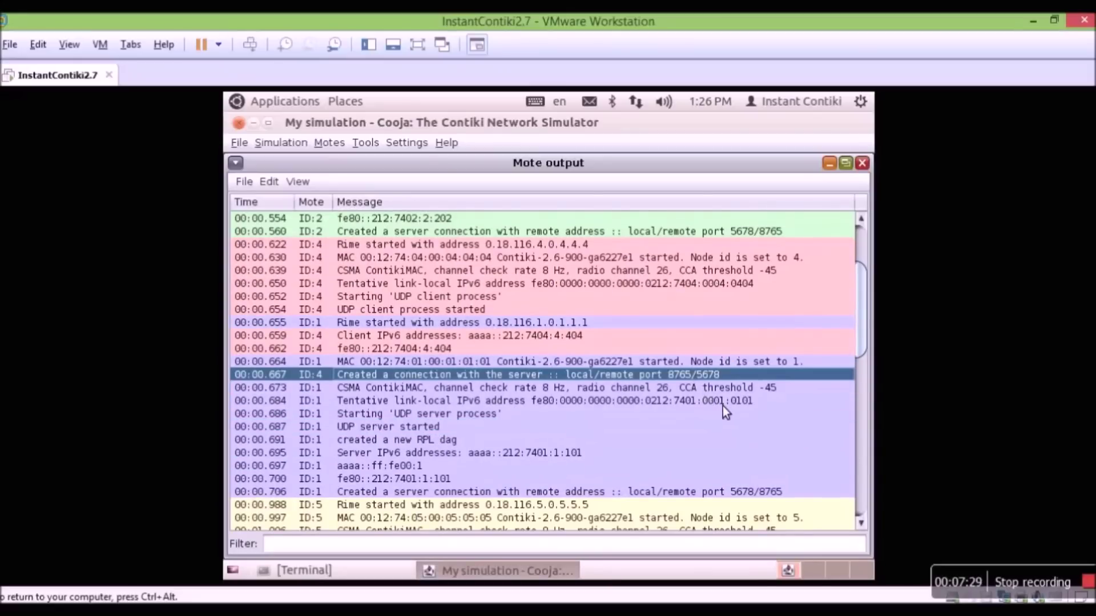
pyautogui.scroll(-1, 757, 385)
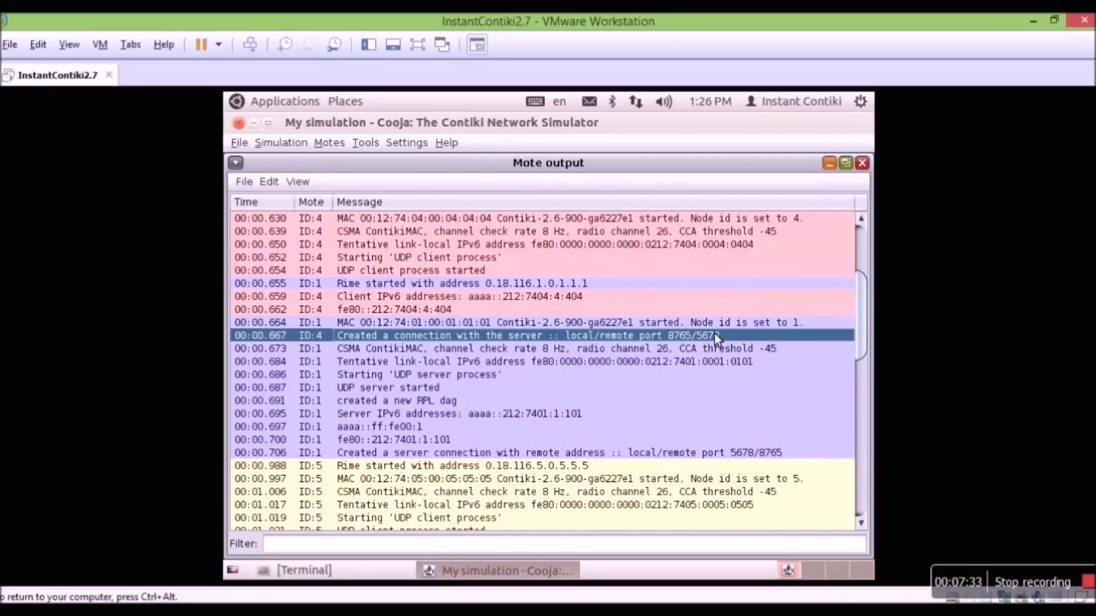
pyautogui.scroll(-7, 593, 348)
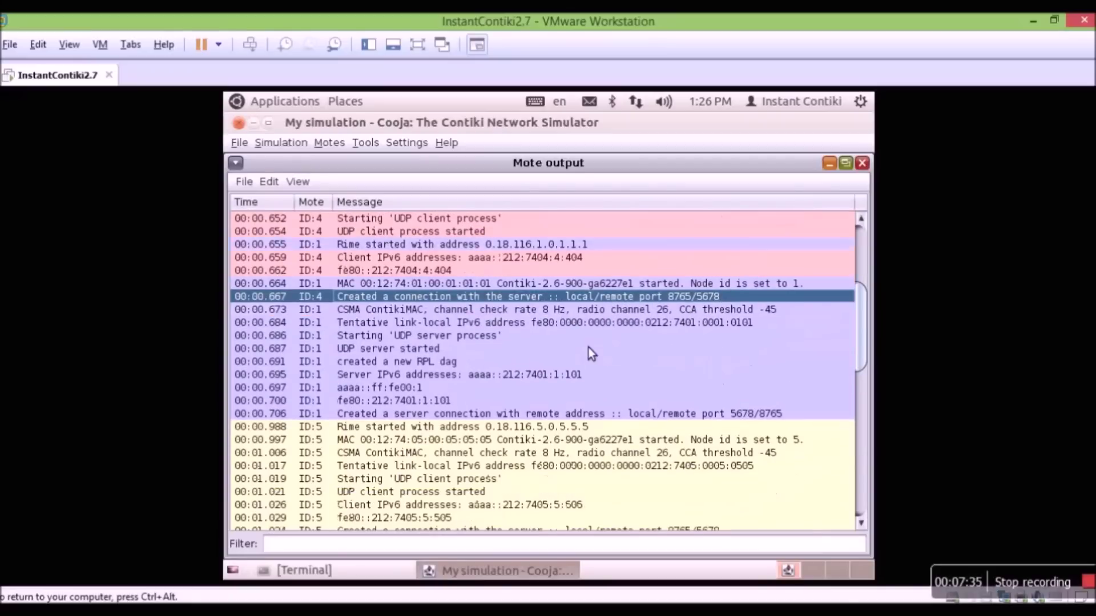
pyautogui.scroll(-4, 601, 348)
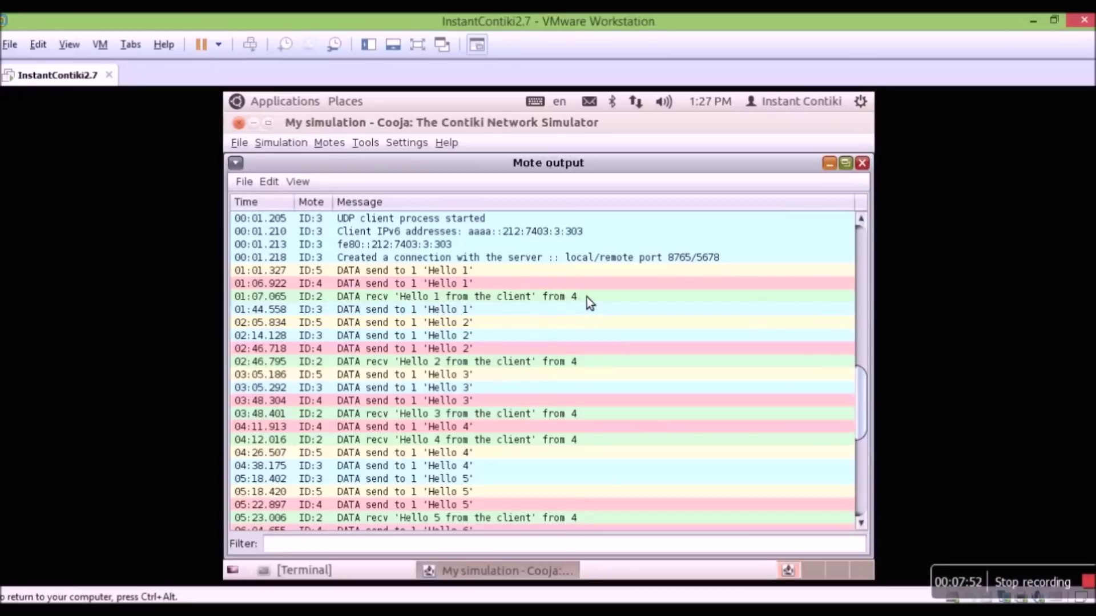
pyautogui.scroll(-8, 606, 316)
pyautogui.scroll(6, 607, 316)
pyautogui.scroll(6, 609, 314)
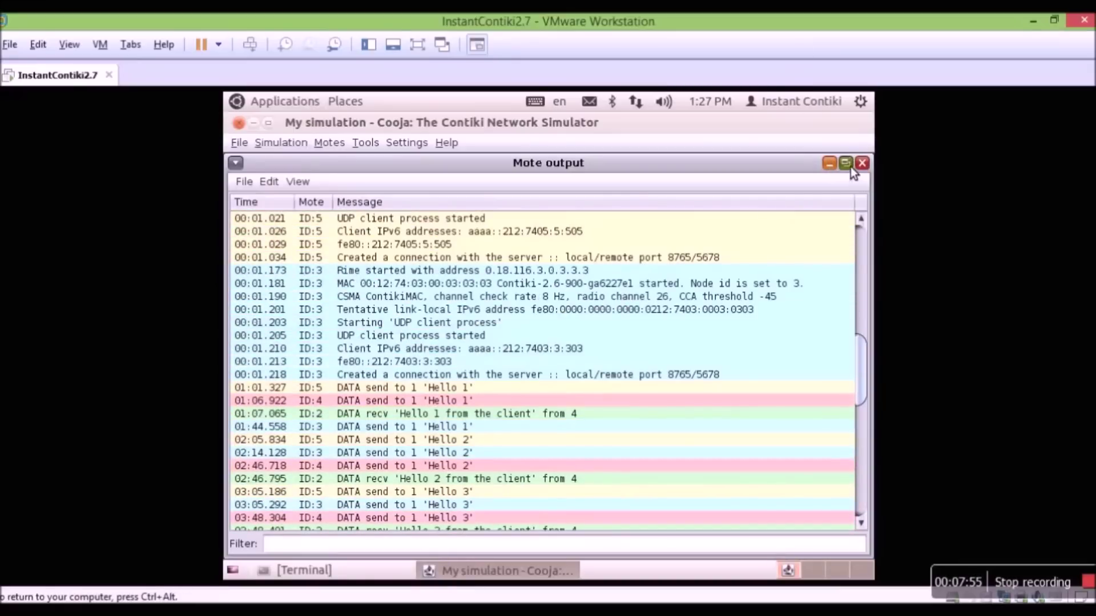
pyautogui.click(849, 166)
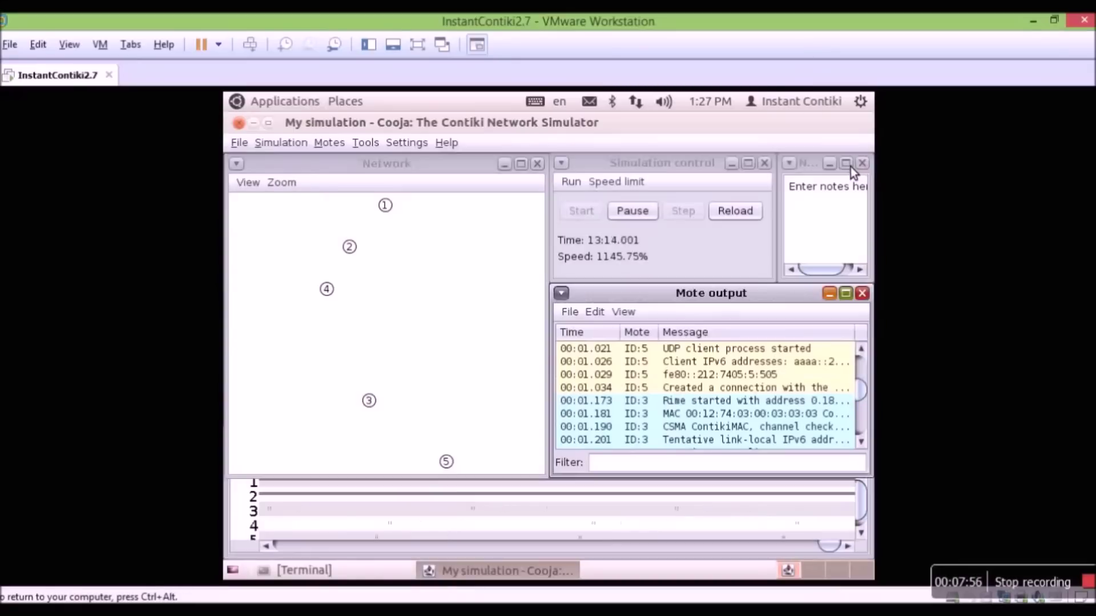
# - Pause the simulation, open a Serial Socket server for Sky 1 on port 60001, enlarge it, then close it
pyautogui.click(648, 215)
pyautogui.click(368, 144)
pyautogui.moveTo(440, 307)
pyautogui.moveTo(447, 419)
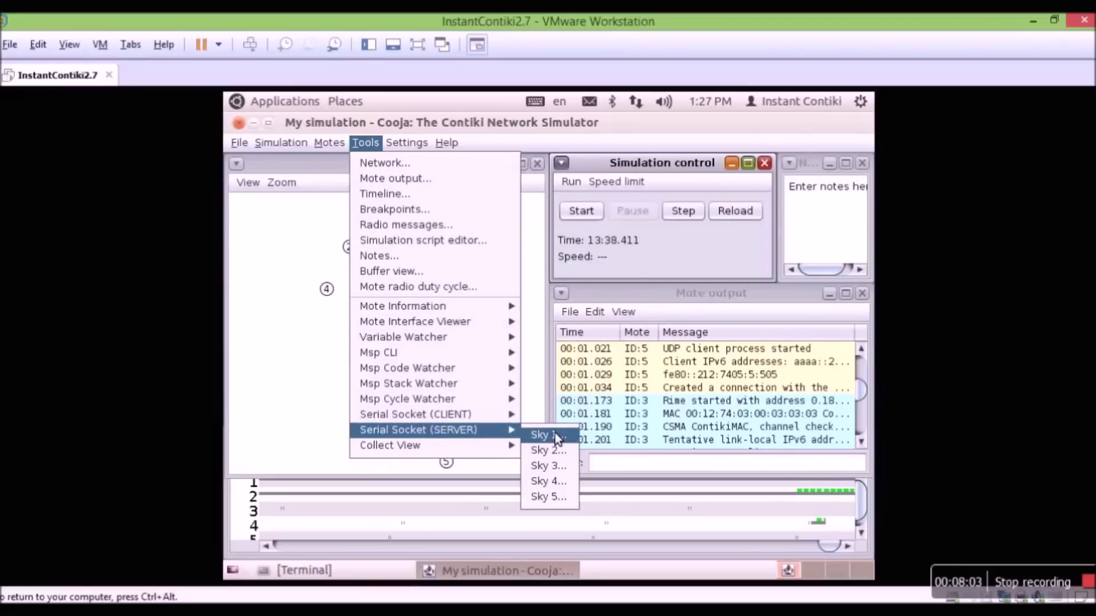
pyautogui.click(557, 435)
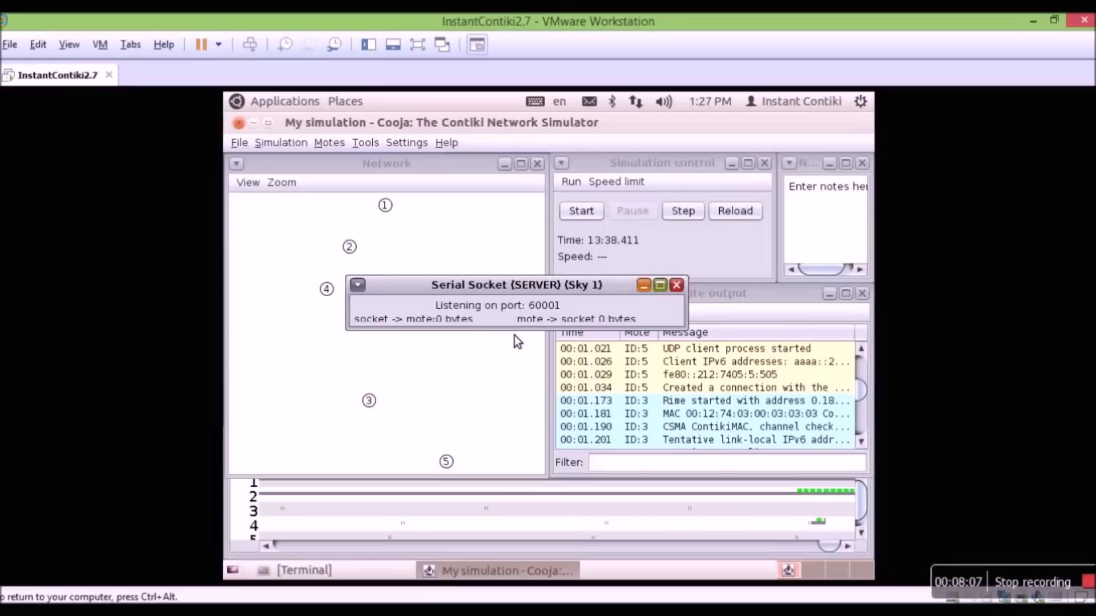
pyautogui.moveTo(518, 331); pyautogui.dragTo(517, 402)
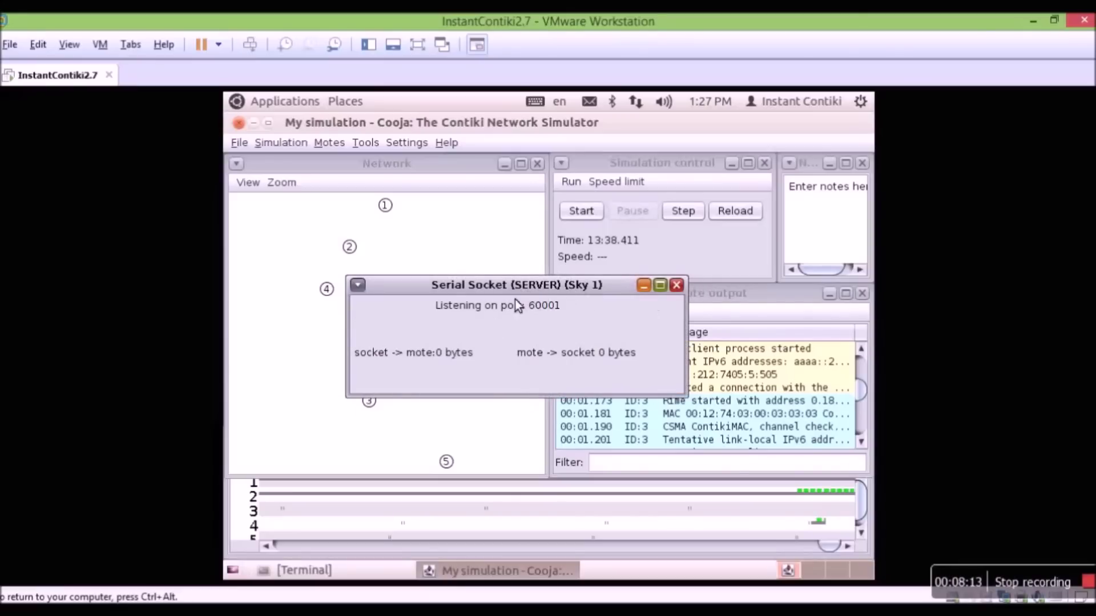
pyautogui.click(676, 285)
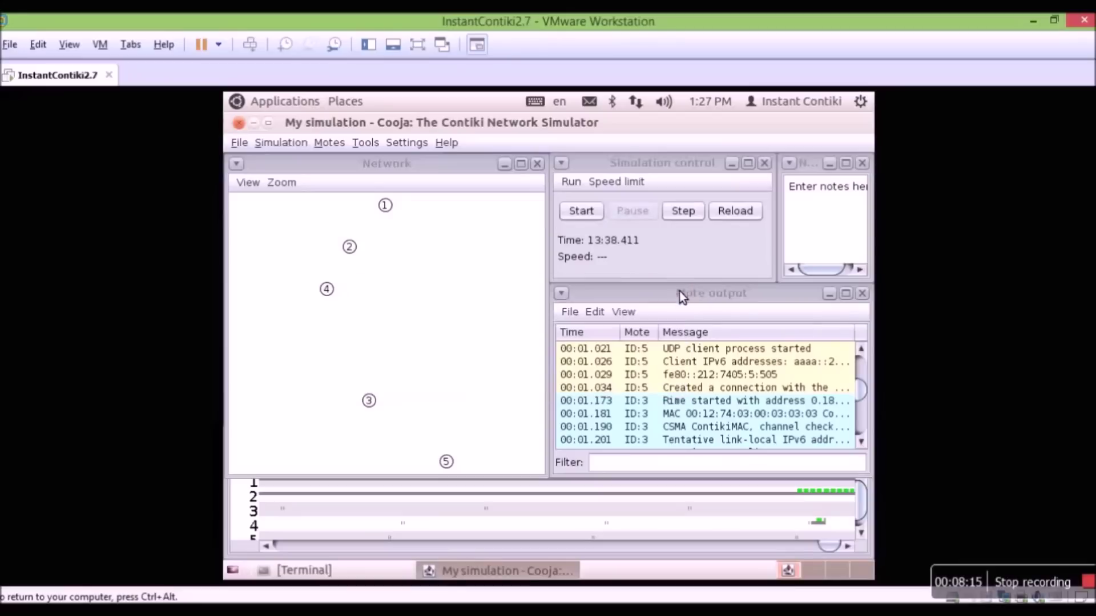
pyautogui.click(409, 145)
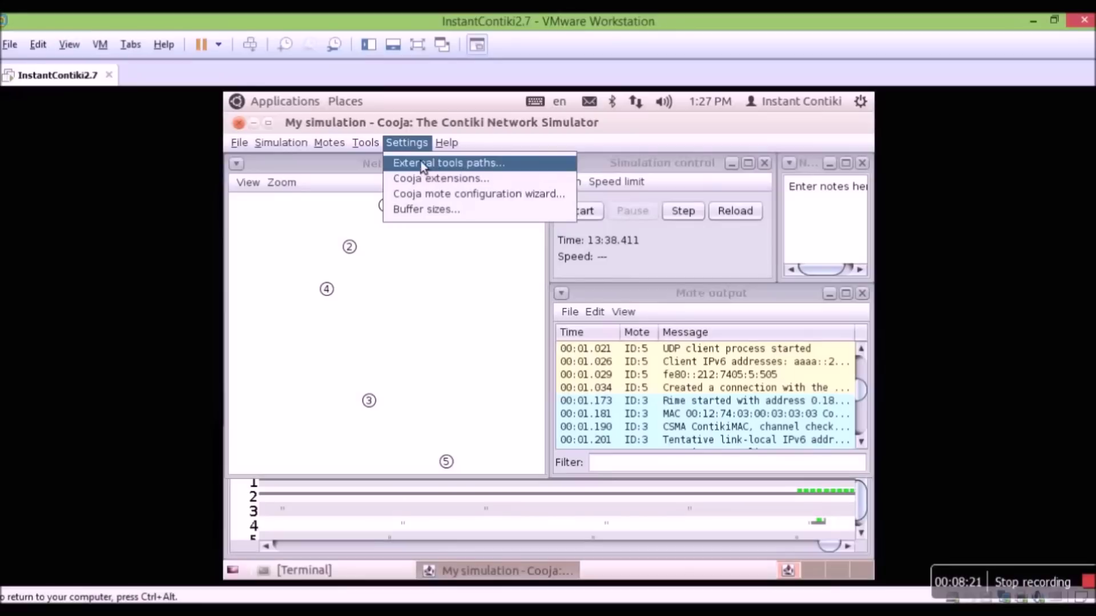
pyautogui.click(443, 164)
pyautogui.scroll(-2, 547, 278)
pyautogui.scroll(-5, 523, 295)
pyautogui.scroll(-4, 521, 295)
pyautogui.scroll(-2, 521, 294)
pyautogui.scroll(1, 520, 293)
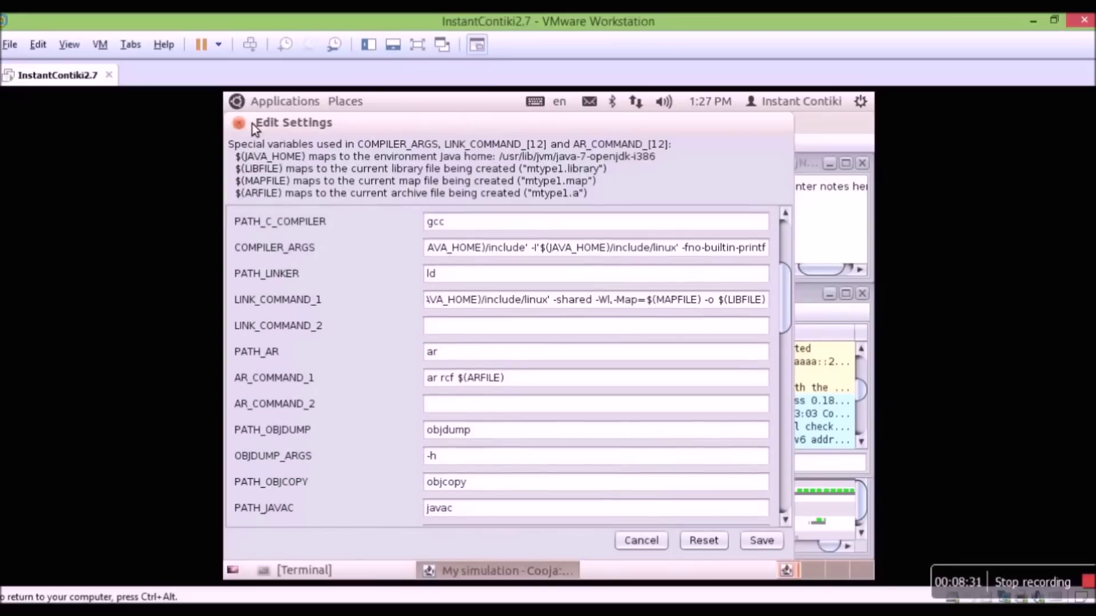
pyautogui.click(239, 123)
pyautogui.click(401, 144)
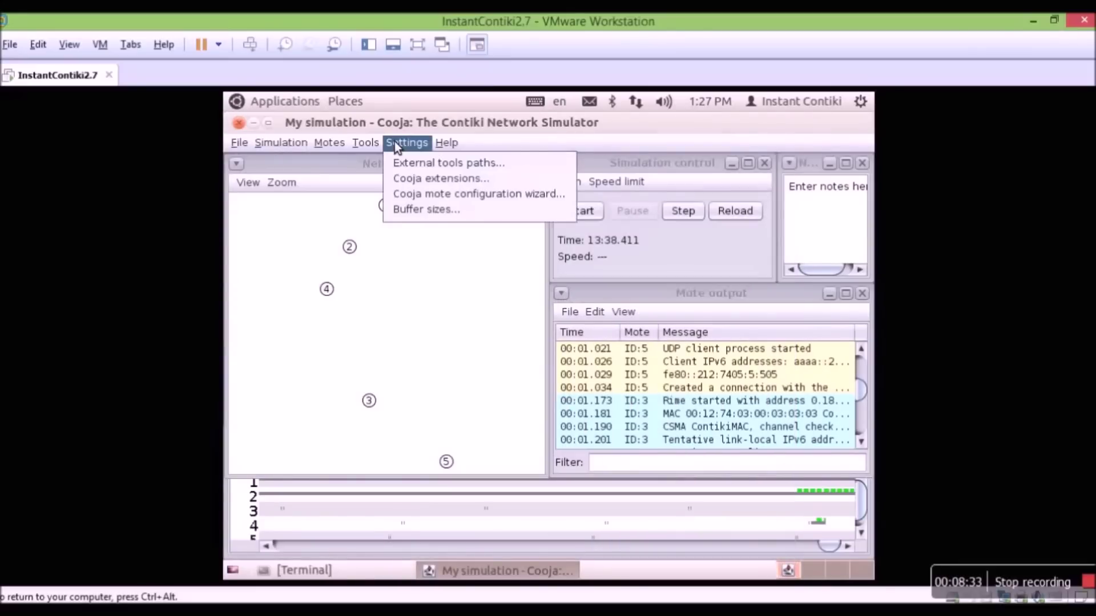
pyautogui.click(440, 178)
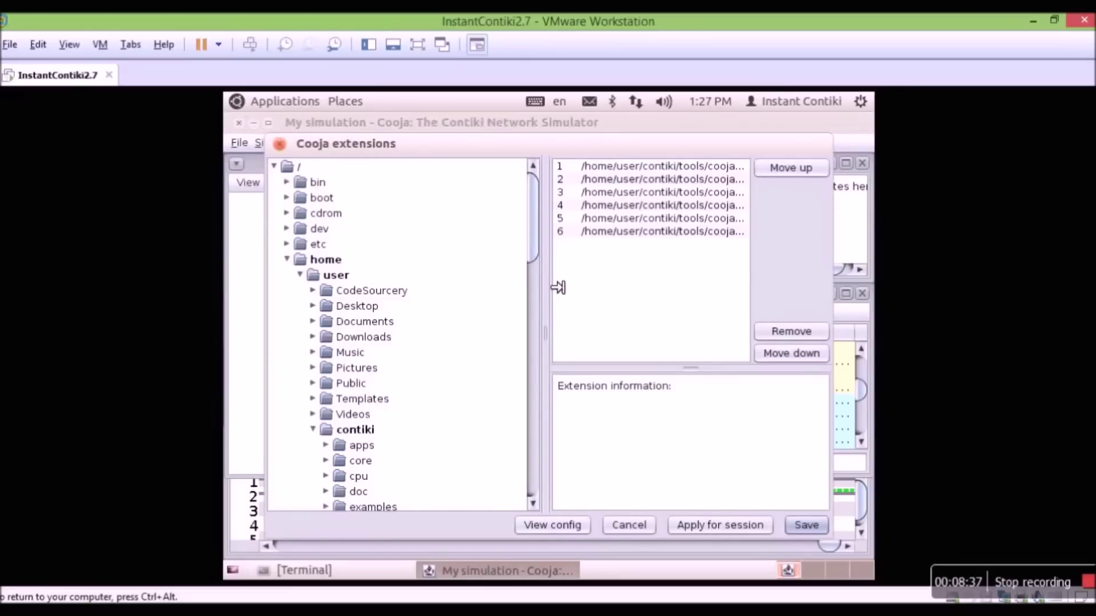
pyautogui.moveTo(448, 288); pyautogui.dragTo(447, 289)
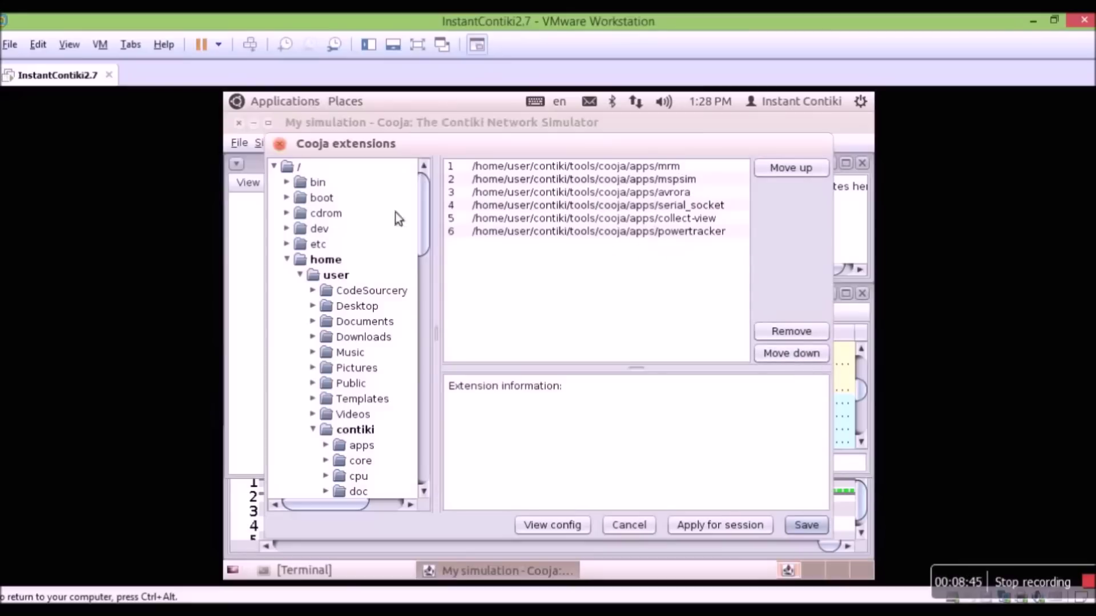
pyautogui.click(280, 144)
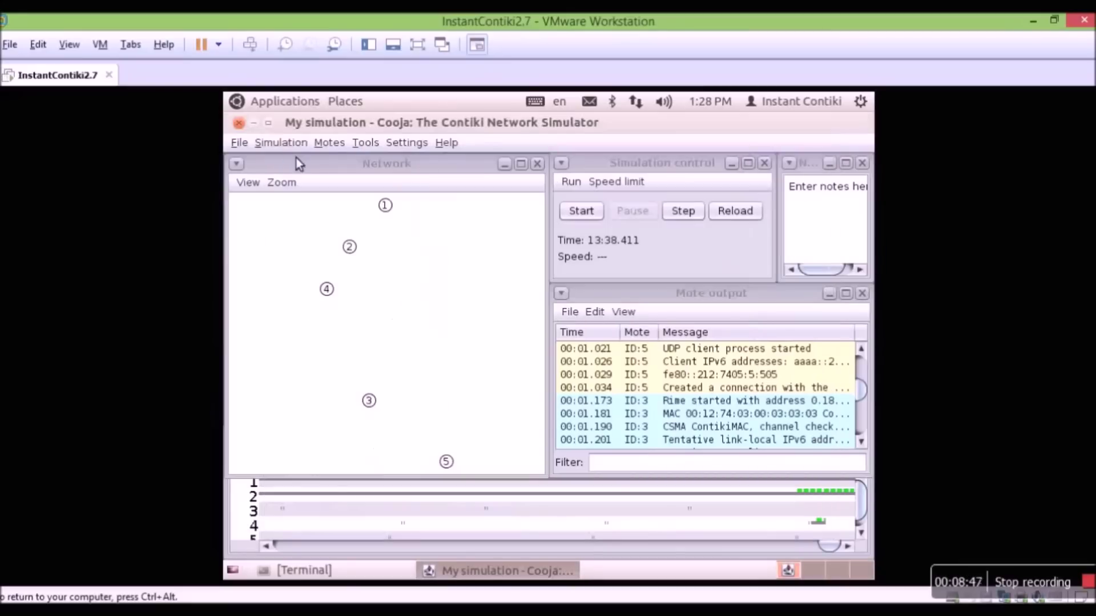
pyautogui.click(413, 145)
pyautogui.click(438, 209)
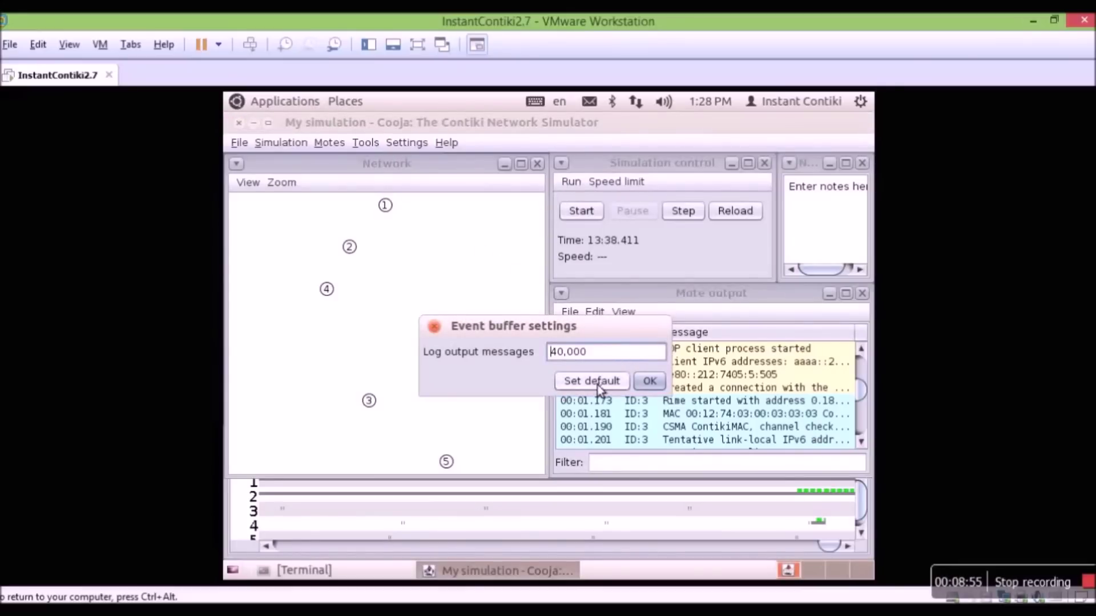
pyautogui.click(438, 331)
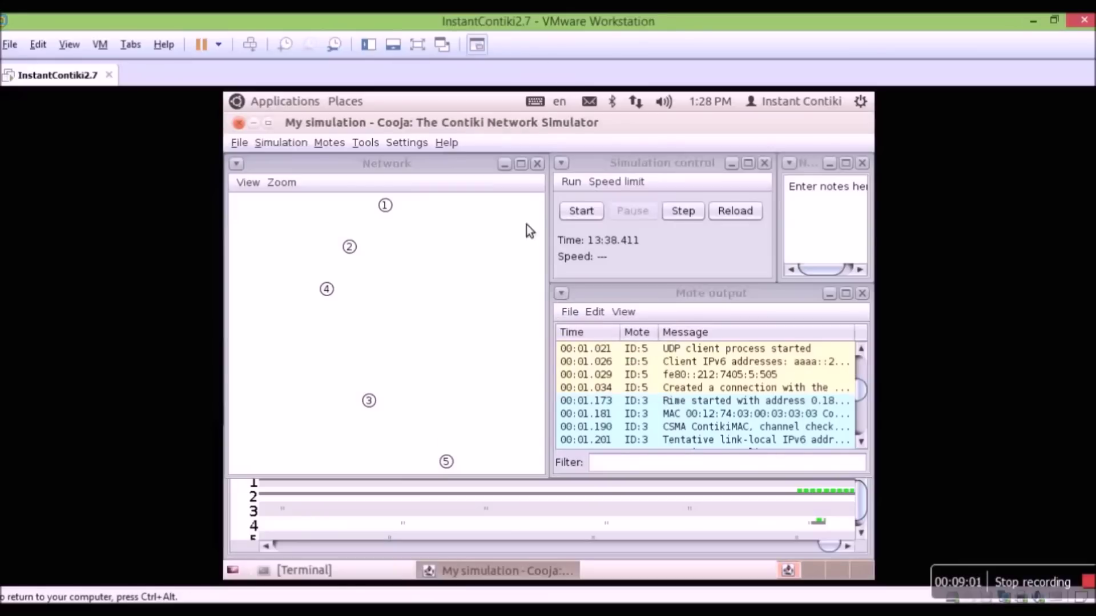